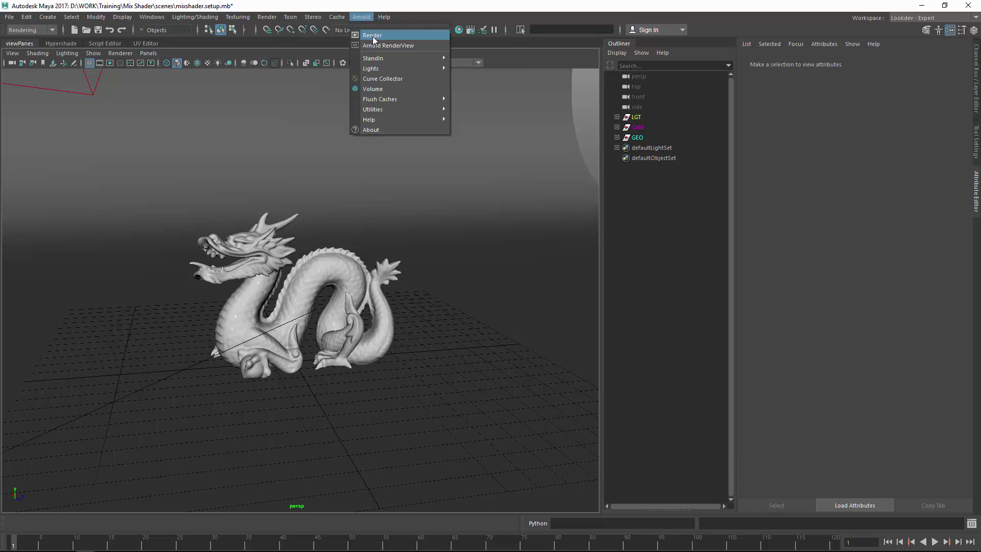
- Start an Arnold render of the scene and show the attributes of the dragon's ai_base shader
left_click(374, 36)
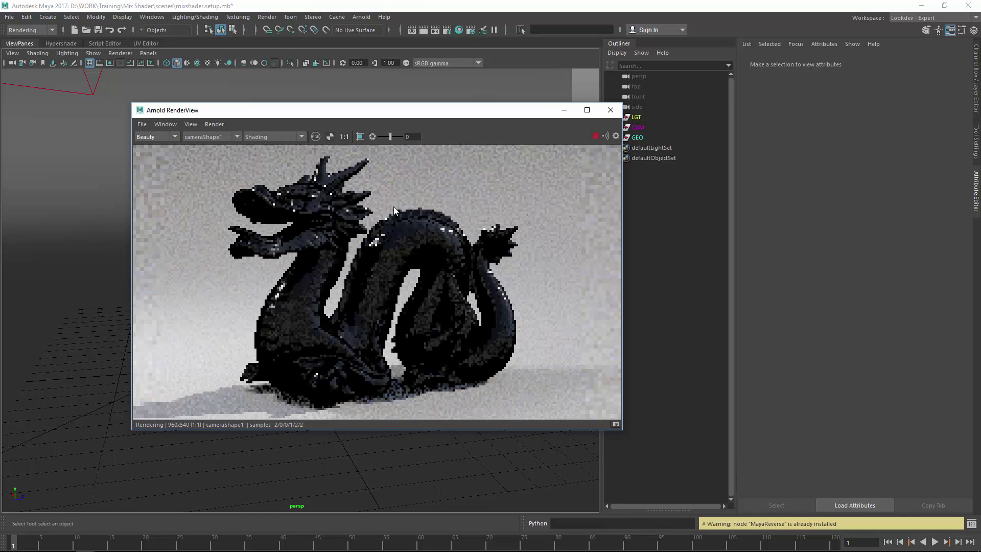
left_click(415, 235)
left_click(802, 62)
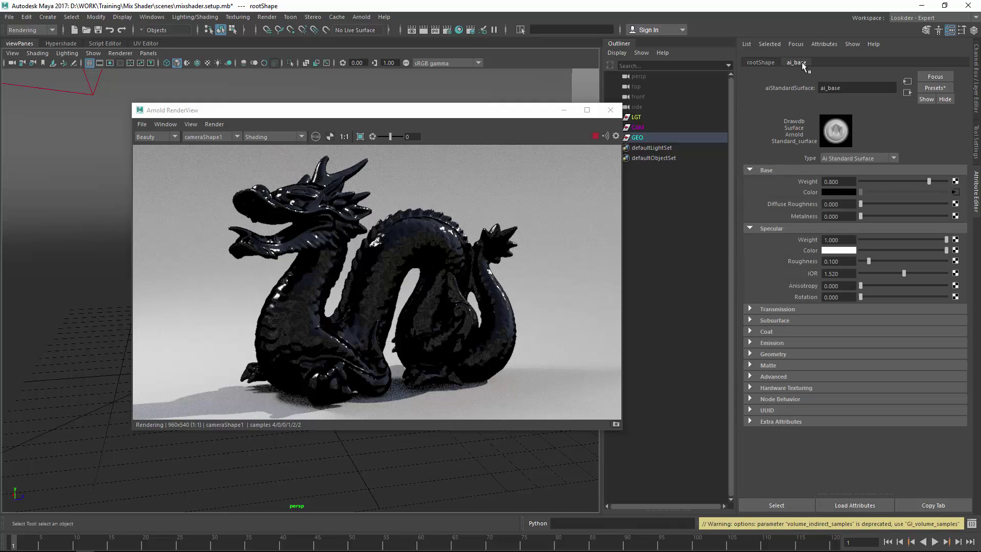
- Break the input connection on ai_base's base color and raise the color to white
right_click(808, 191)
left_click(869, 217)
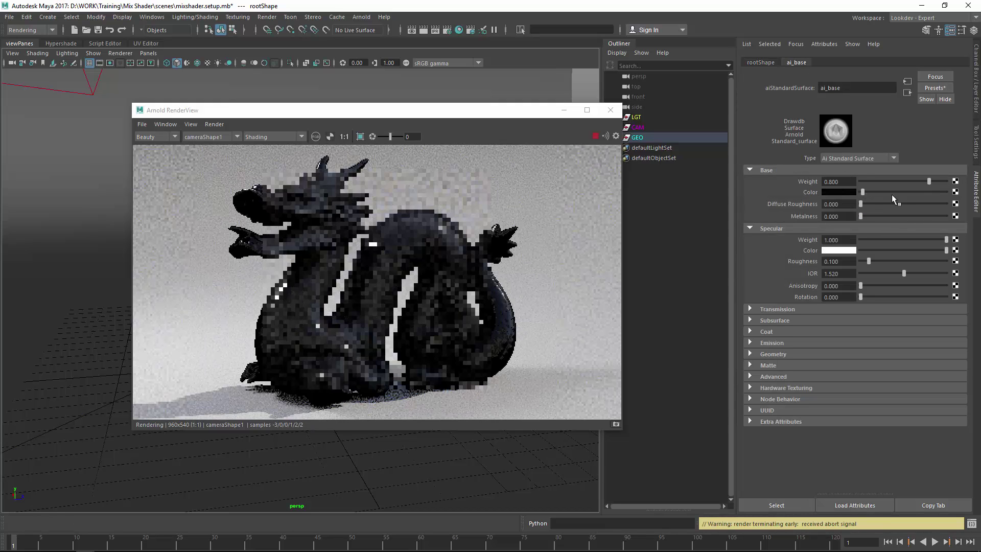
left_click_drag(891, 194, 967, 204)
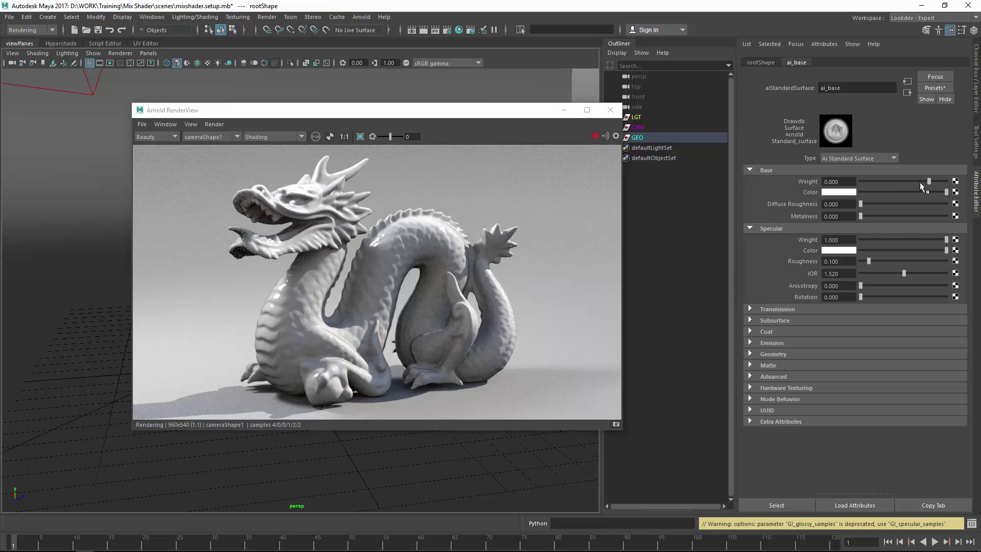
- Set ai_base's base weight to 1 and its base color to a near-black brown with hue 30 and saturation 0.353
left_click(900, 181)
left_click(845, 192)
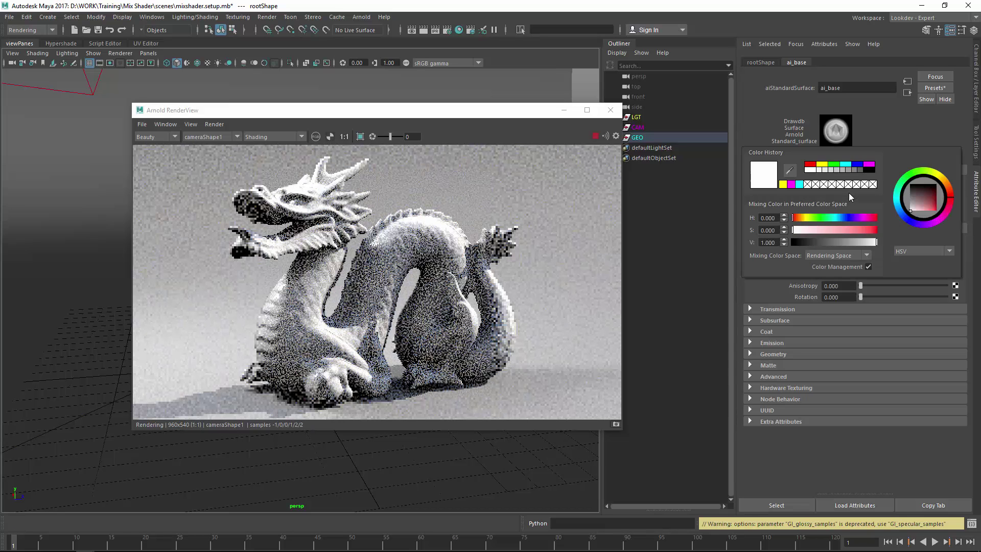
left_click(822, 241)
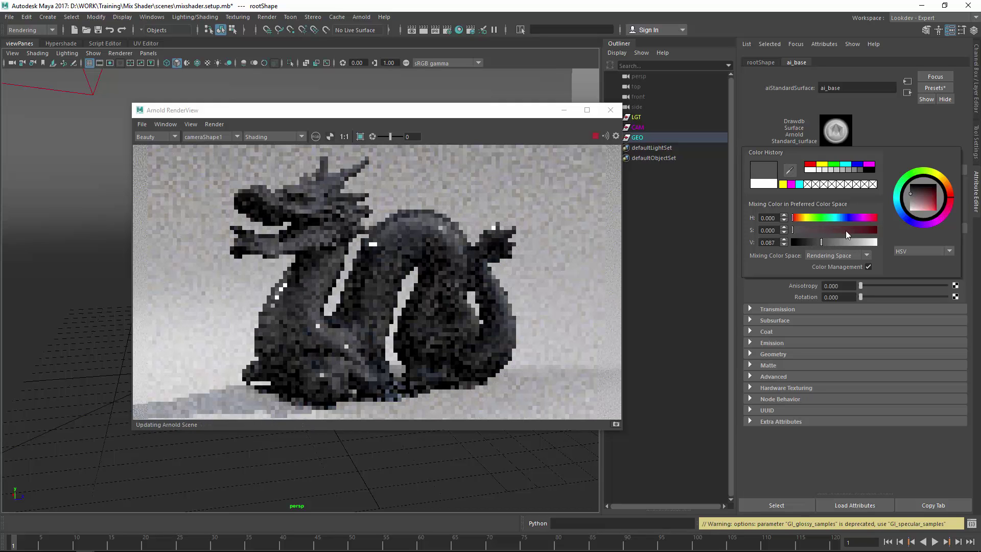
left_click(847, 230)
left_click(822, 230)
left_click(800, 217)
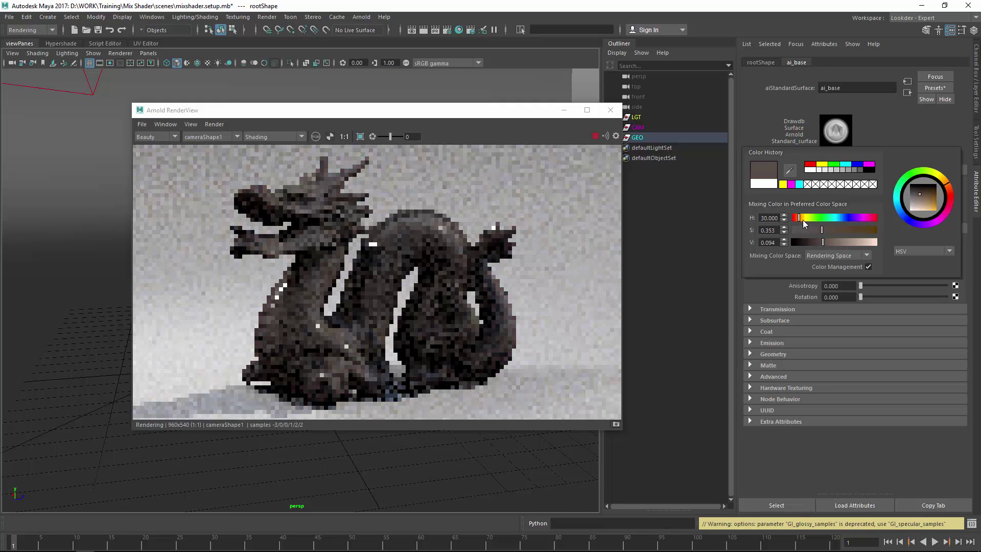
left_click(836, 231)
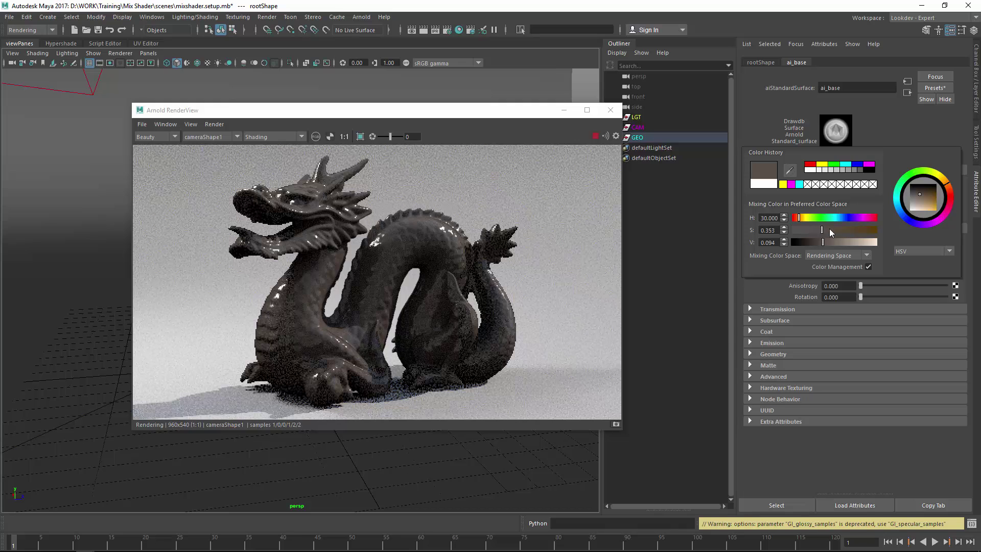
left_click(808, 243)
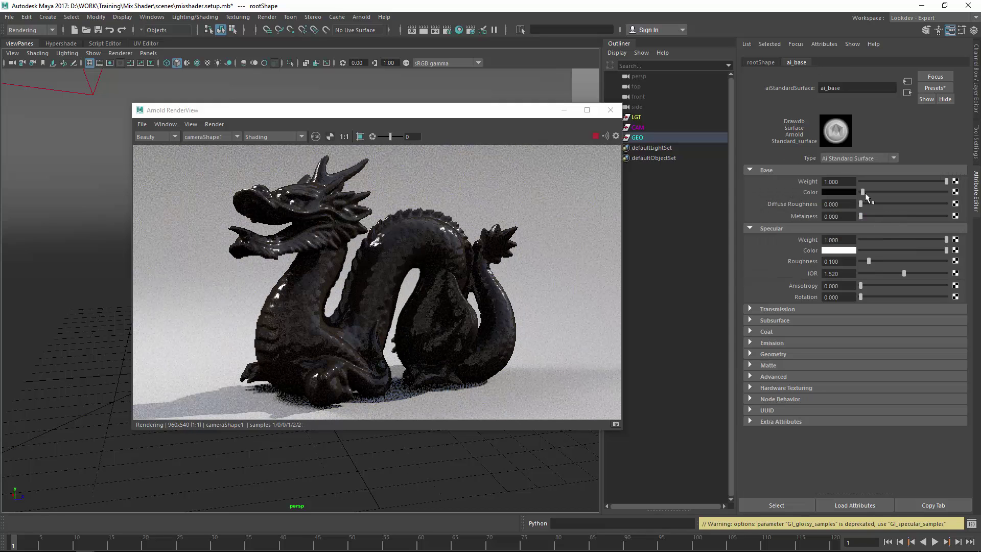
- Raise ai_base's metalness to nearly 0.9 and brighten its base color slightly
left_click_drag(866, 216, 935, 223)
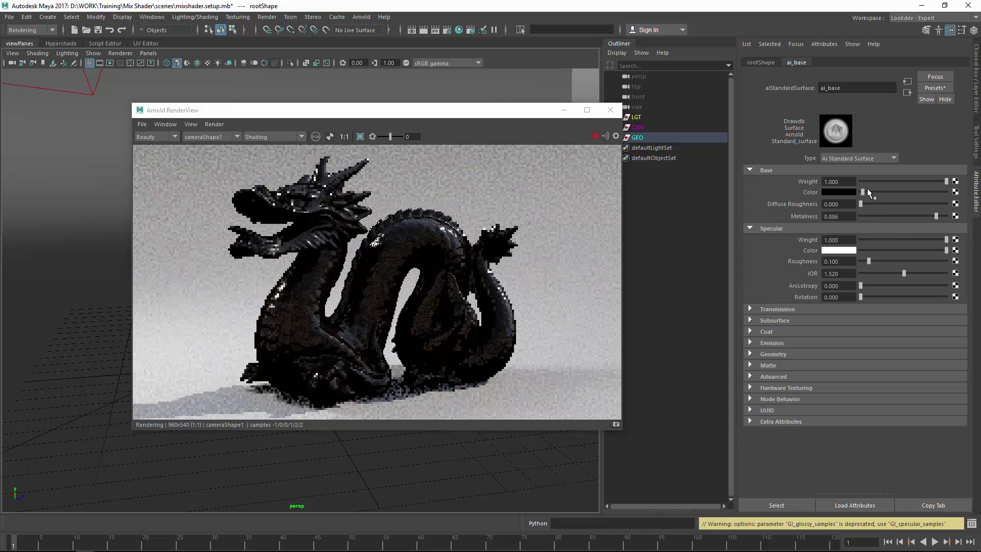
left_click_drag(863, 193, 866, 195)
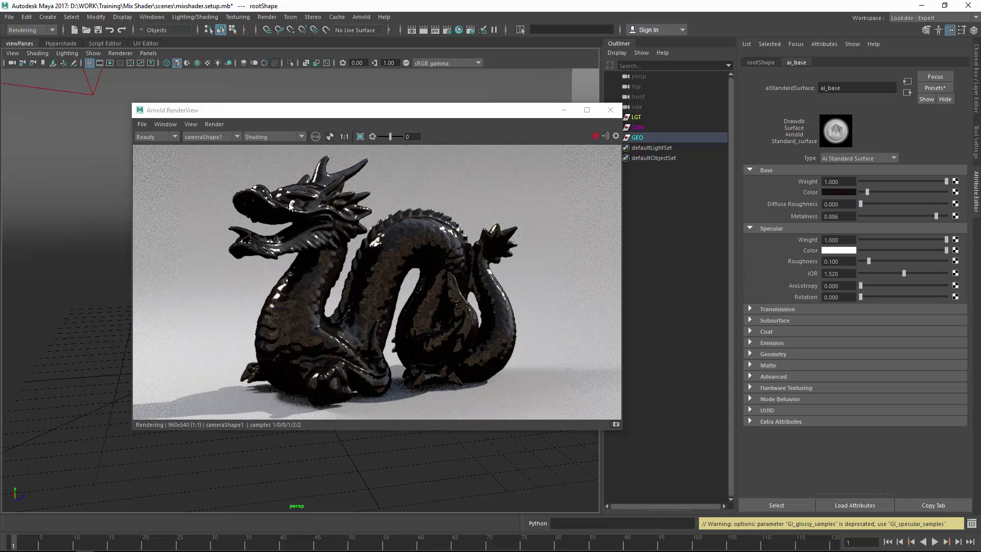
- With a render region over the dragon's chest, set specular roughness to 0.139 and metalness to 0.699, and close the render window
left_click_drag(440, 204, 333, 331)
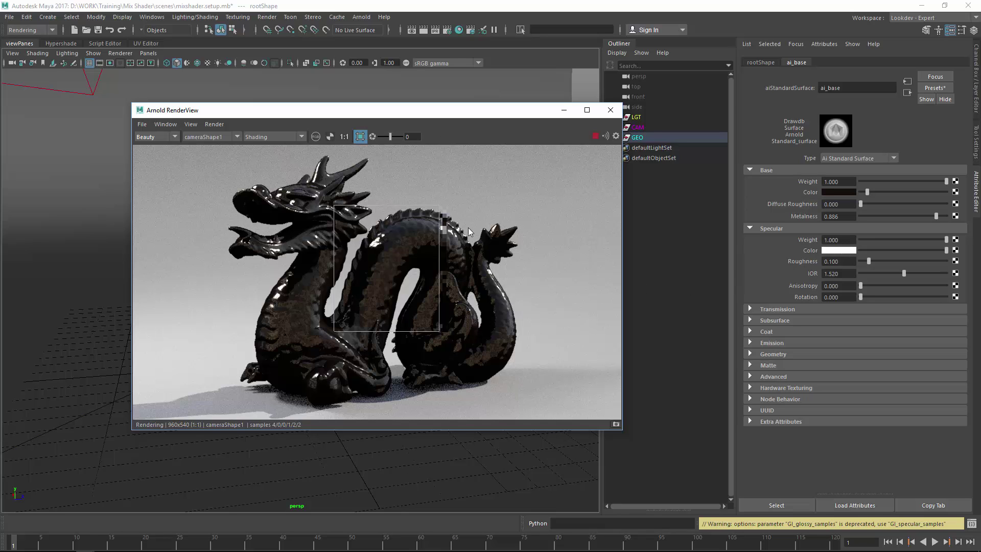
left_click_drag(386, 268, 300, 312)
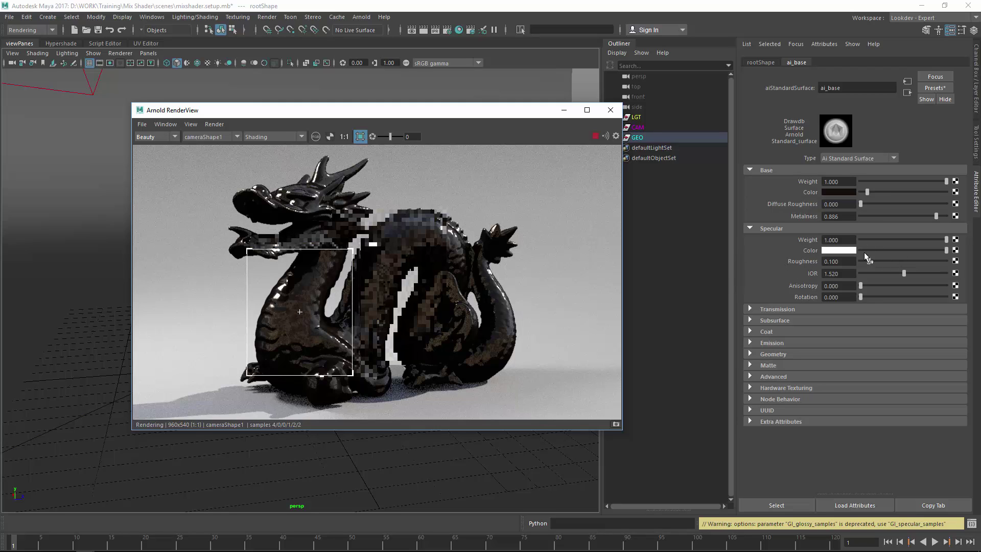
left_click_drag(866, 260, 872, 260)
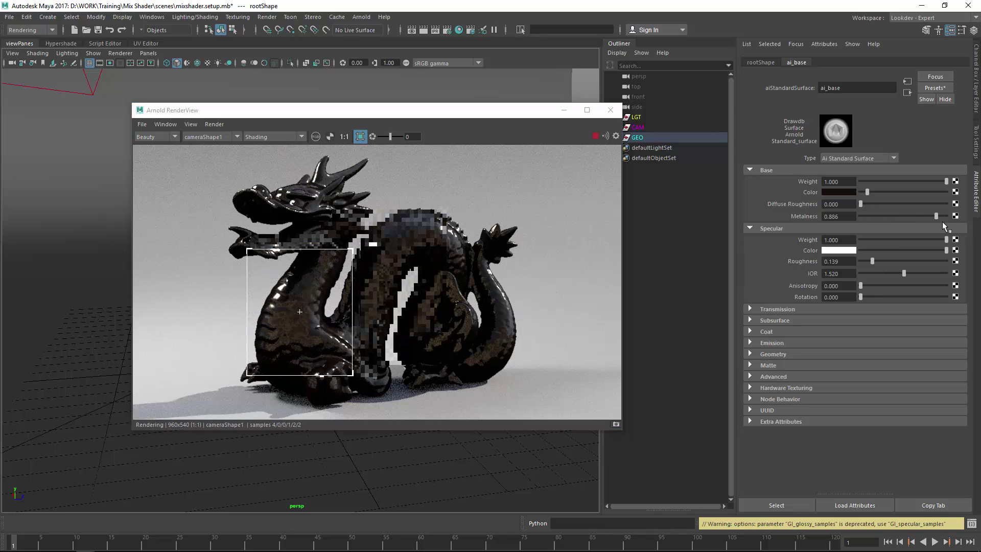
mouse_move(936, 216)
left_mouse_down()
mouse_move(903, 215)
mouse_move(920, 216)
left_mouse_up()
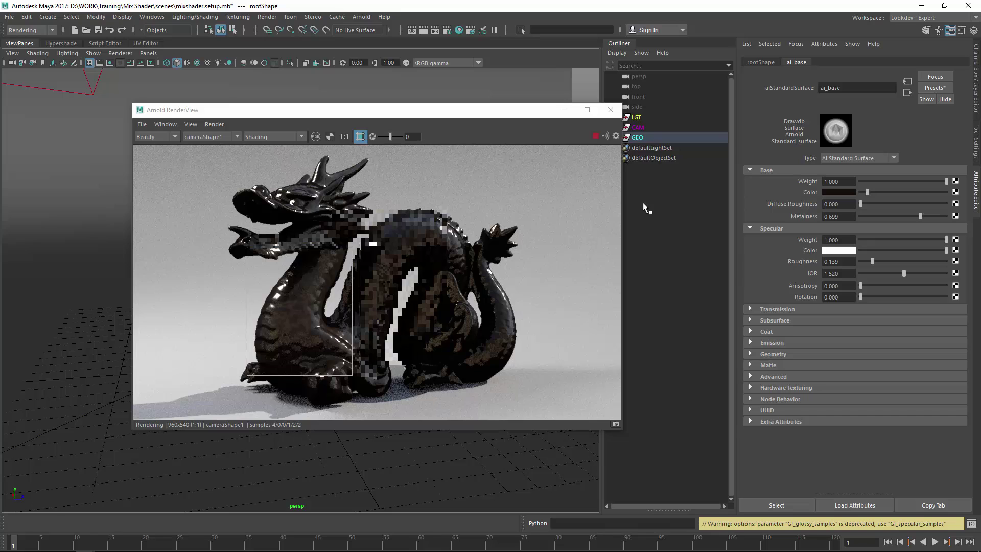
left_click(612, 115)
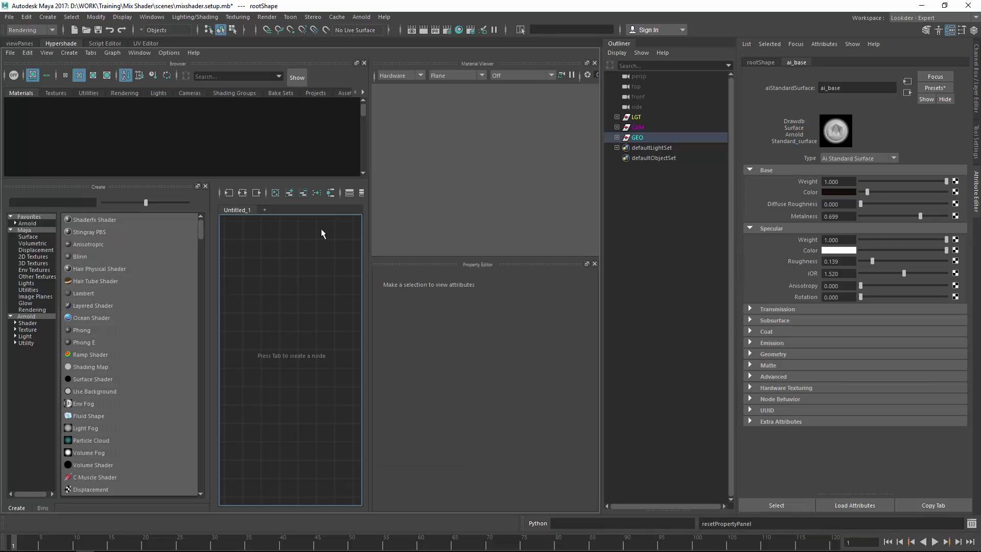
- Show the ai_base network in a maximized Hypershade work area and add an aiNoise node upstream of the shader
key("space")
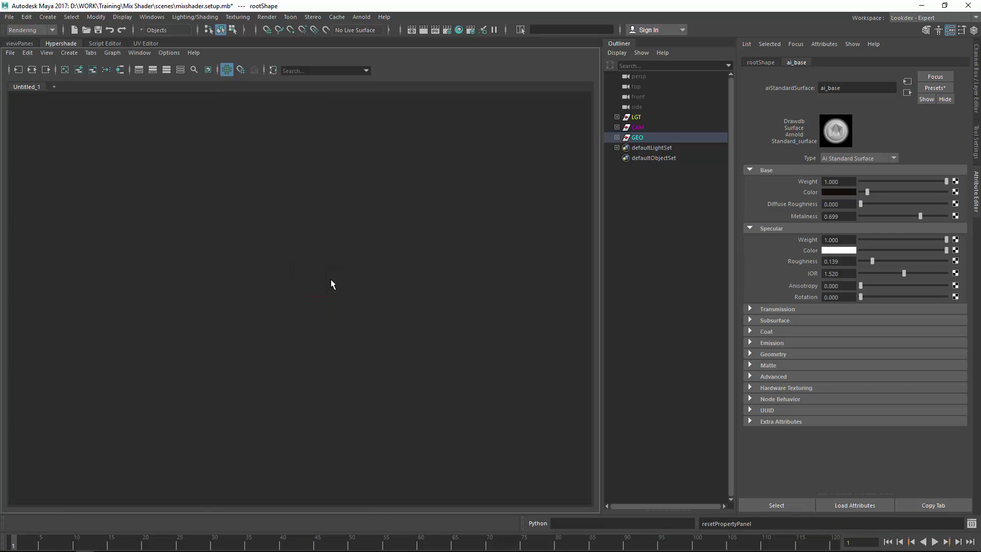
key("Tab")
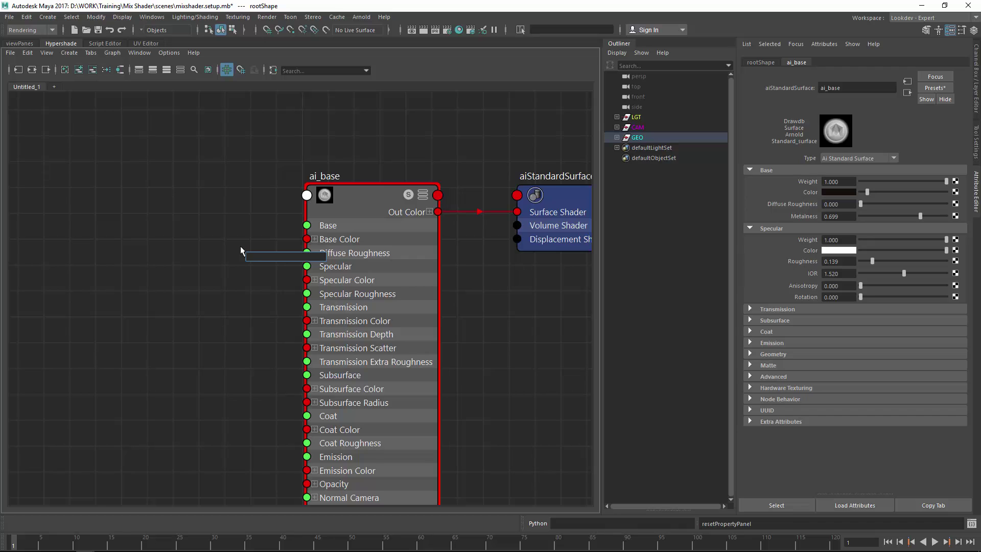
type("noise")
key("Return")
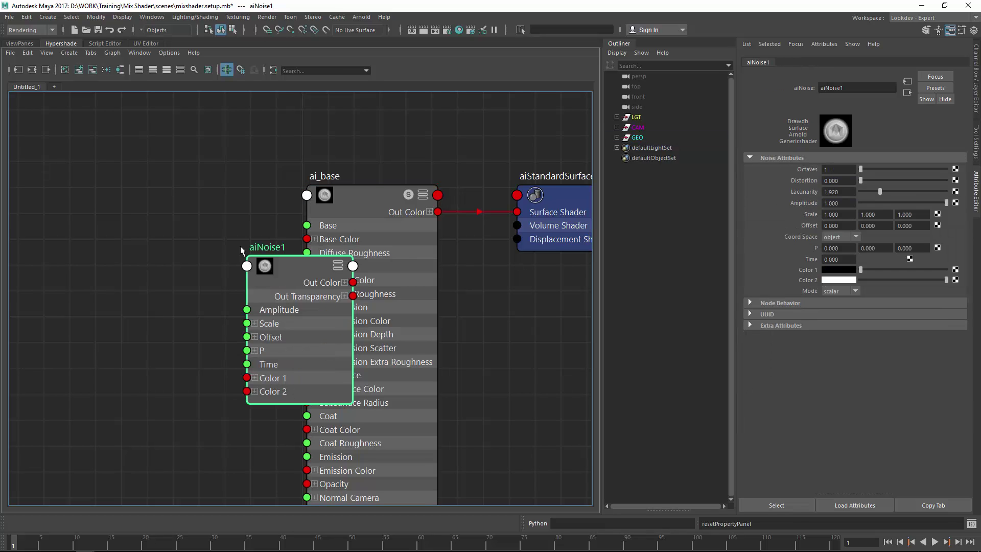
left_click_drag(262, 271, 42, 242)
left_click(226, 276)
middle_click_drag(208, 285, 271, 245, "alt")
- Create a bump2d node and place it between the noise node and ai_base
key("Tab")
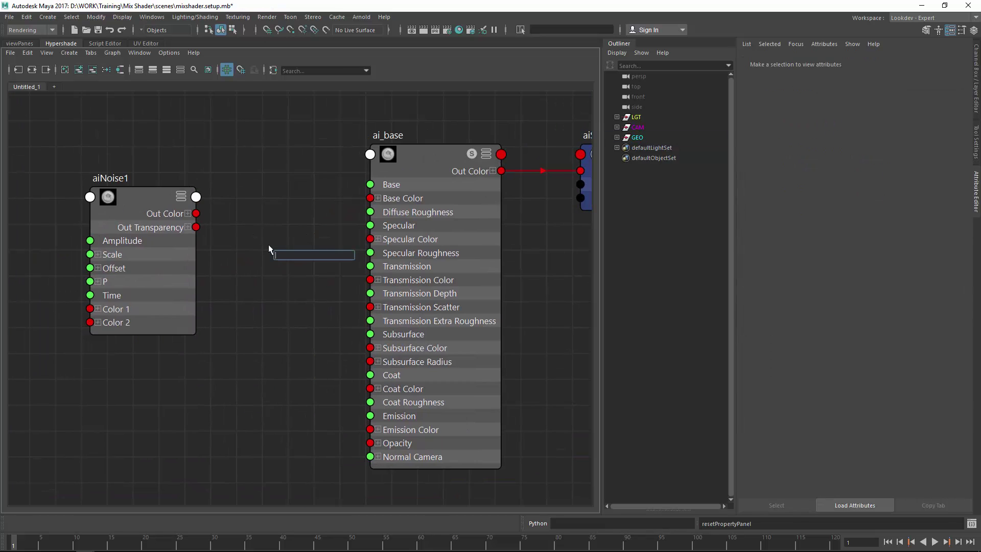
type("bump3d")
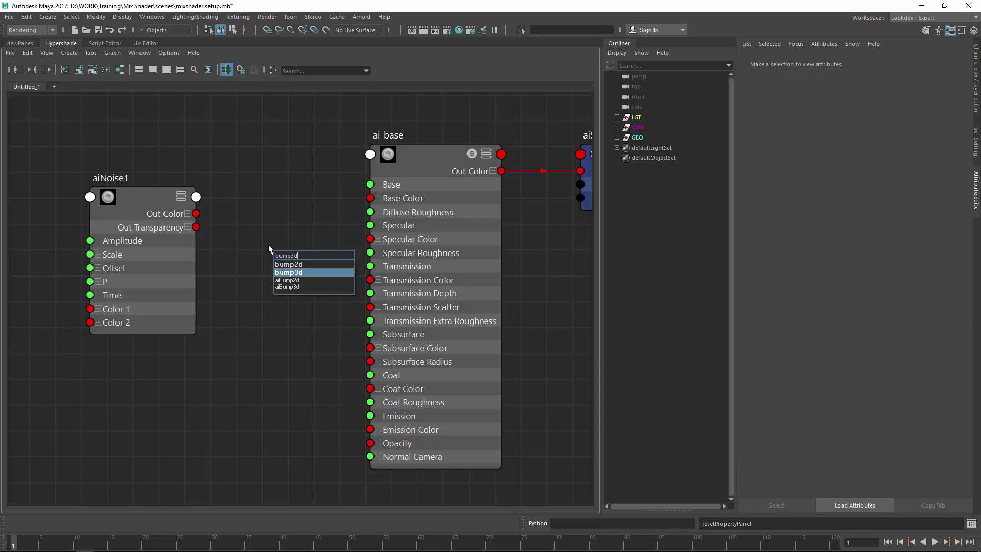
key("Up")
key("Return")
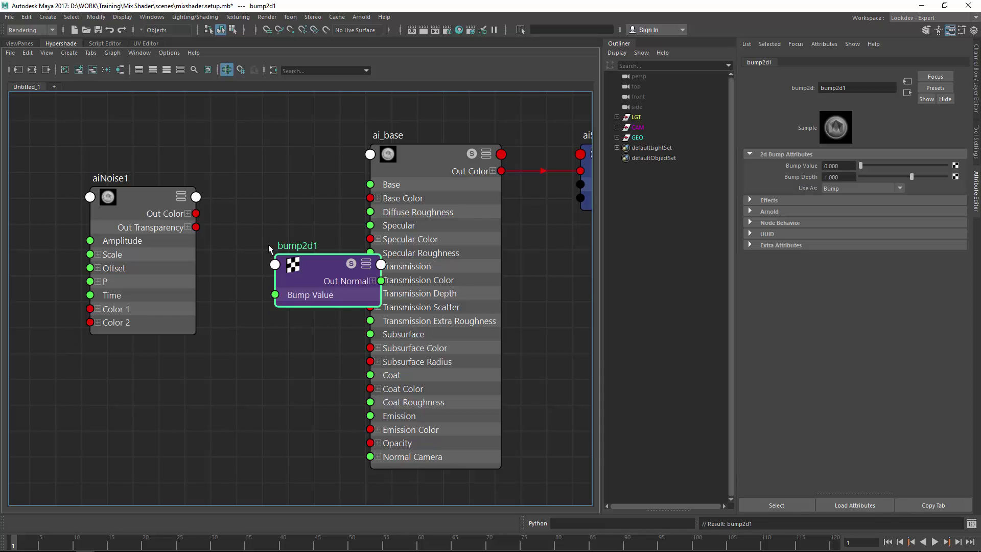
left_click_drag(132, 230, 39, 268)
left_click_drag(308, 278, 201, 279)
middle_click_drag(201, 279, 323, 254, "alt")
left_click_drag(172, 221, 75, 243)
left_click_drag(340, 269, 334, 263)
- Create a remapColor node and place it between the noise and bump nodes
left_click(240, 262)
key("Tab")
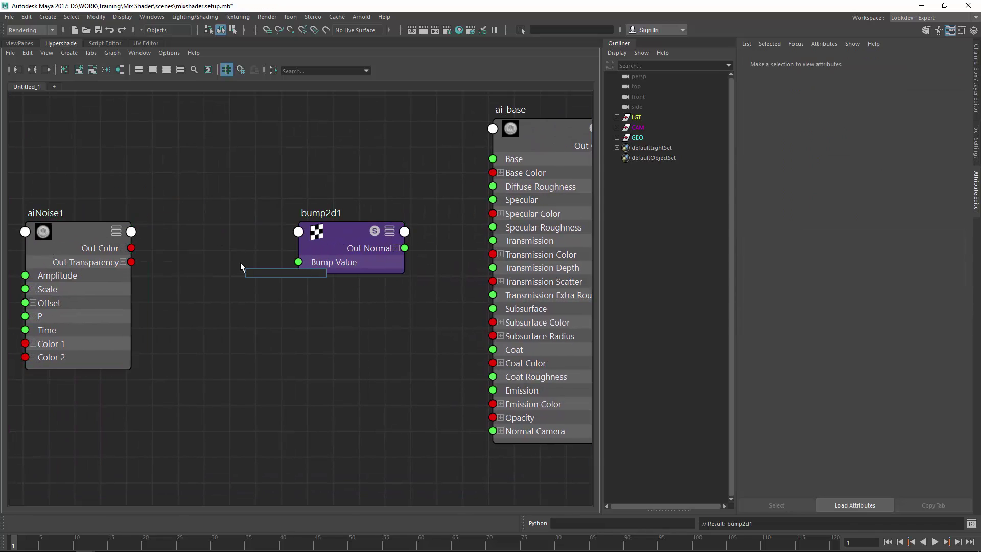
type("remo")
key("BackSpace")
key("Down")
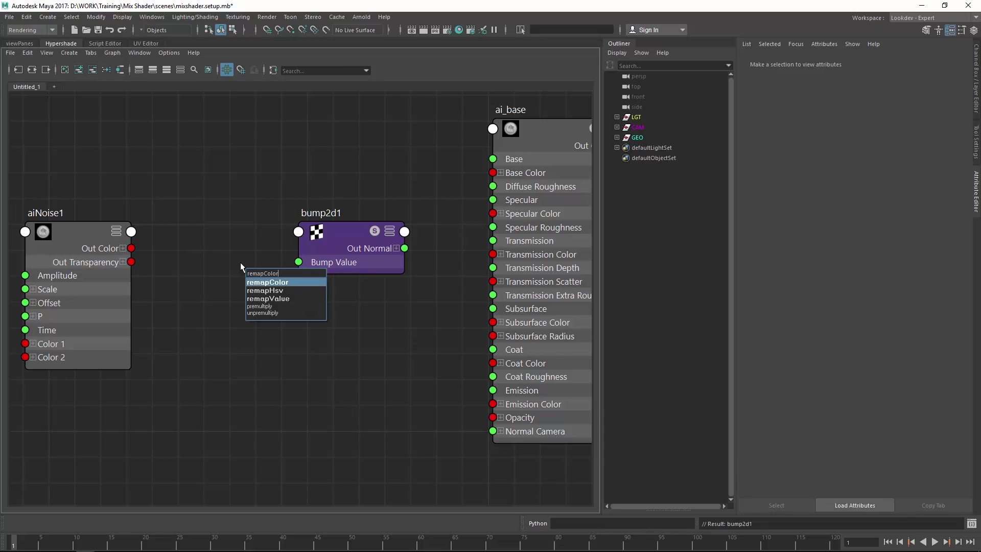
key("Return")
left_click_drag(314, 234, 333, 240)
left_click_drag(295, 282, 243, 269)
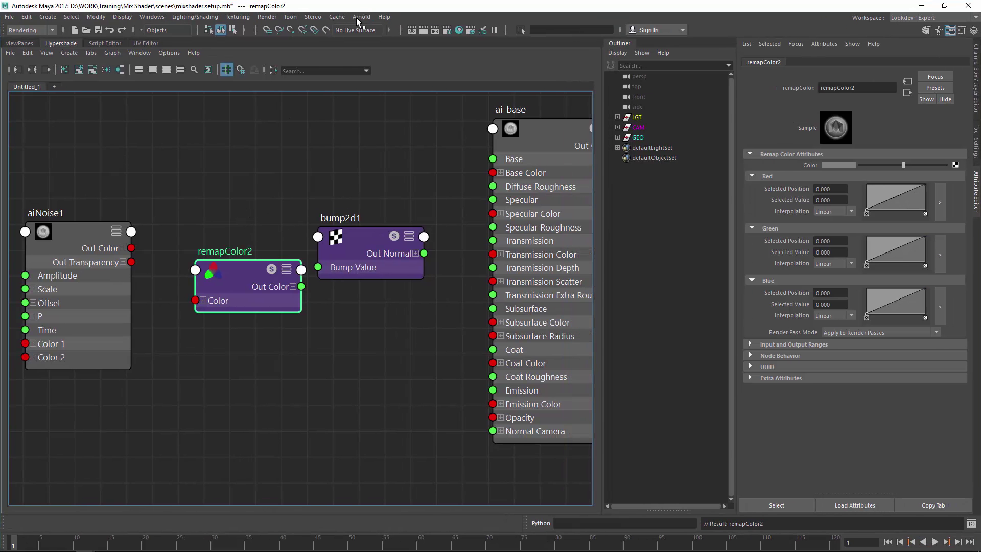
- Line up the three nodes in a row and connect the noise's Out Color to the remapColor's Color input
middle_click_drag(246, 173, 310, 169, "alt")
left_click_drag(302, 257, 289, 234)
left_click_drag(176, 228, 145, 230)
left_click_drag(268, 245, 242, 236)
left_click_drag(164, 245, 219, 265)
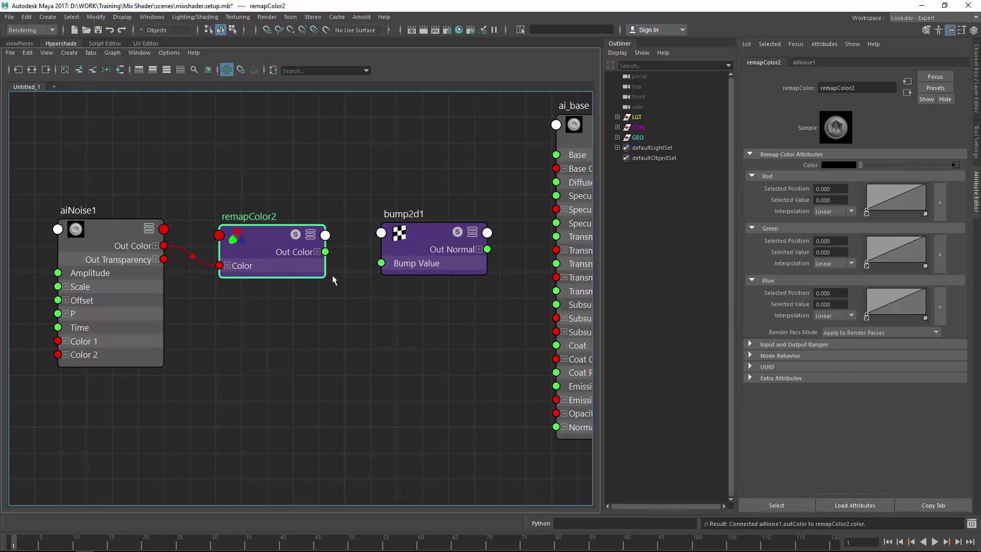
- Connect the remapColor's Out Color R to the bump2d's Bump Value and space out the noise node
left_click(317, 251)
left_click_drag(325, 265, 381, 263)
left_click(389, 305)
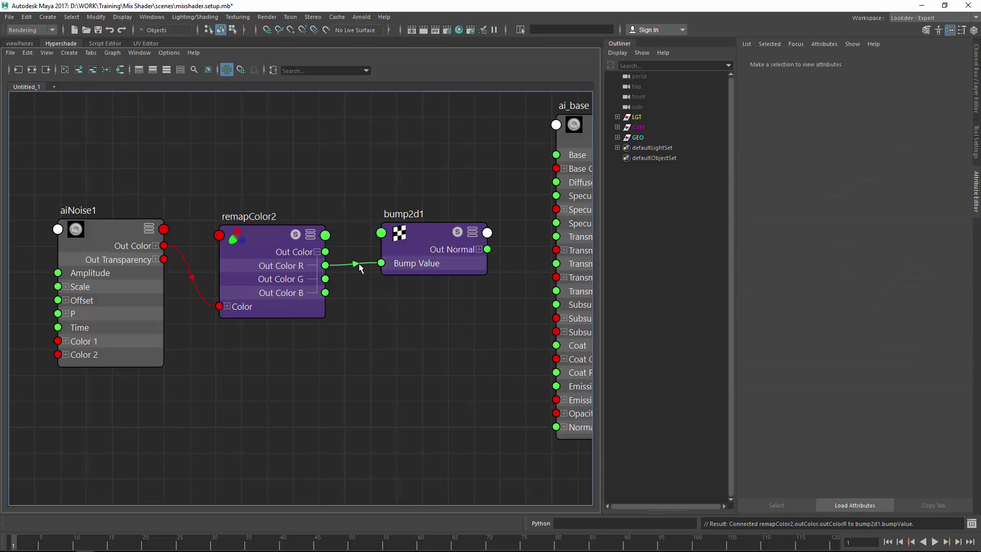
left_click_drag(137, 242, 120, 253)
left_click(259, 247)
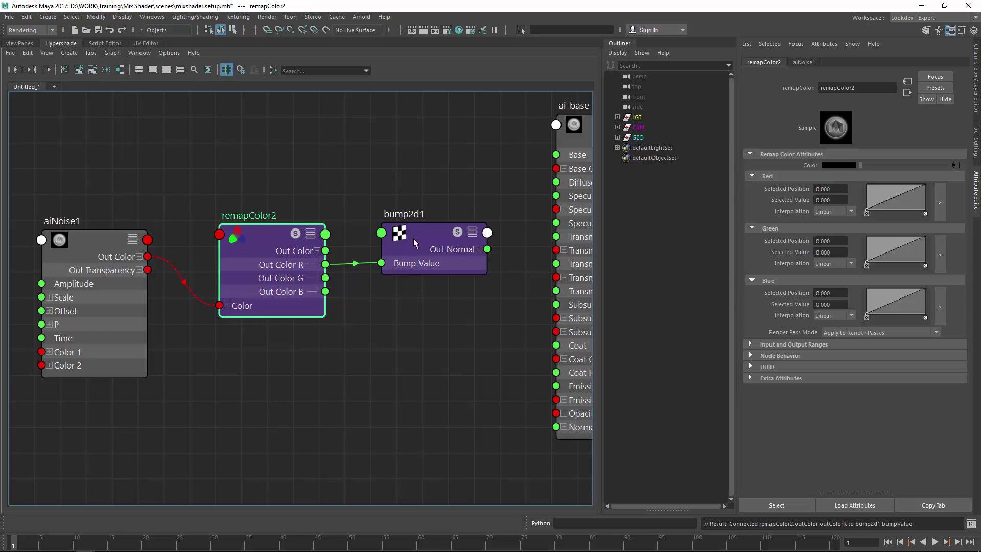
- Connect the bump2d's Out Normal to ai_base's Normal Camera input
middle_click_drag(500, 236, 324, 226, "alt")
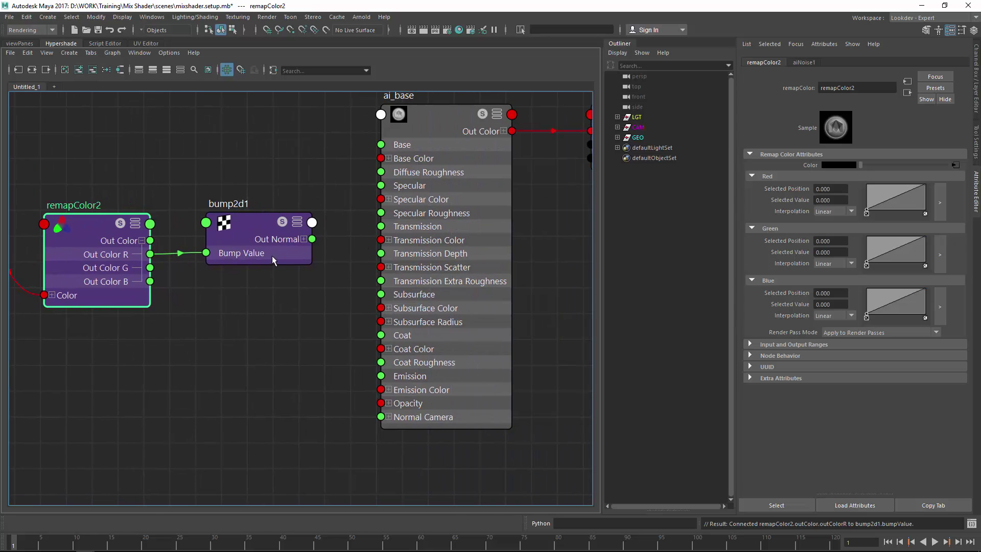
left_click_drag(312, 238, 380, 416)
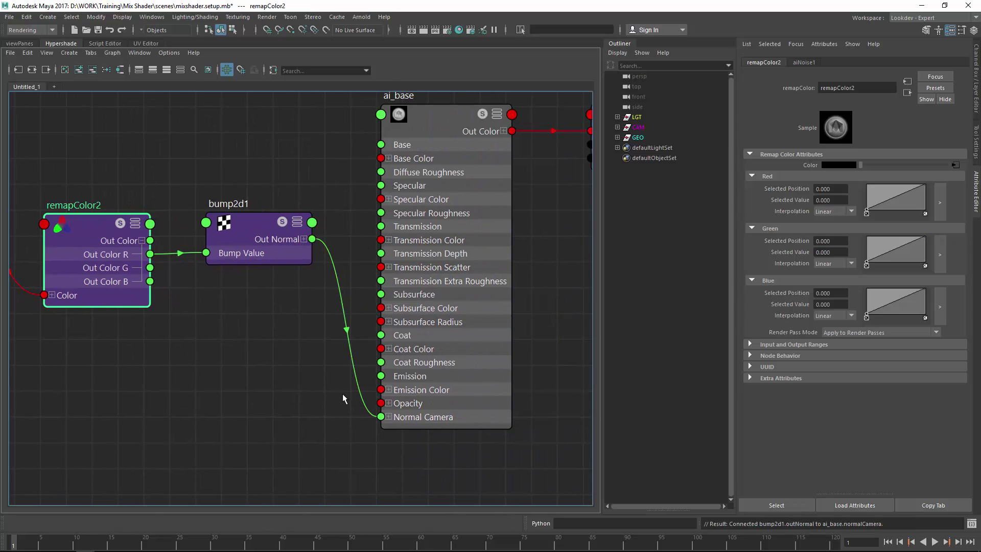
left_click(343, 394)
middle_click_drag(283, 297, 331, 300, "alt")
scroll(357, 328, "down", 1)
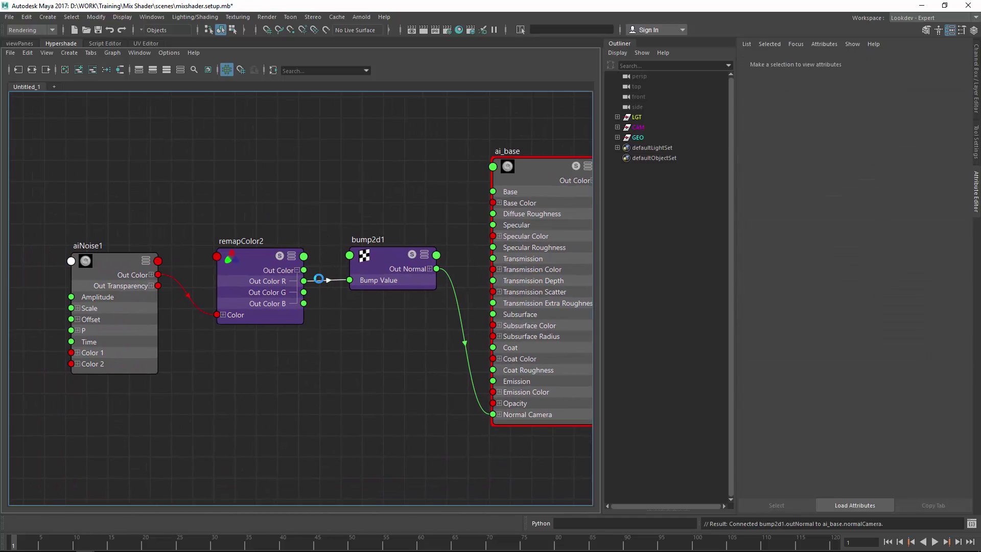
- Save the scene and render the dragon again in Arnold RenderView
key("ctrl+s")
left_click(361, 17)
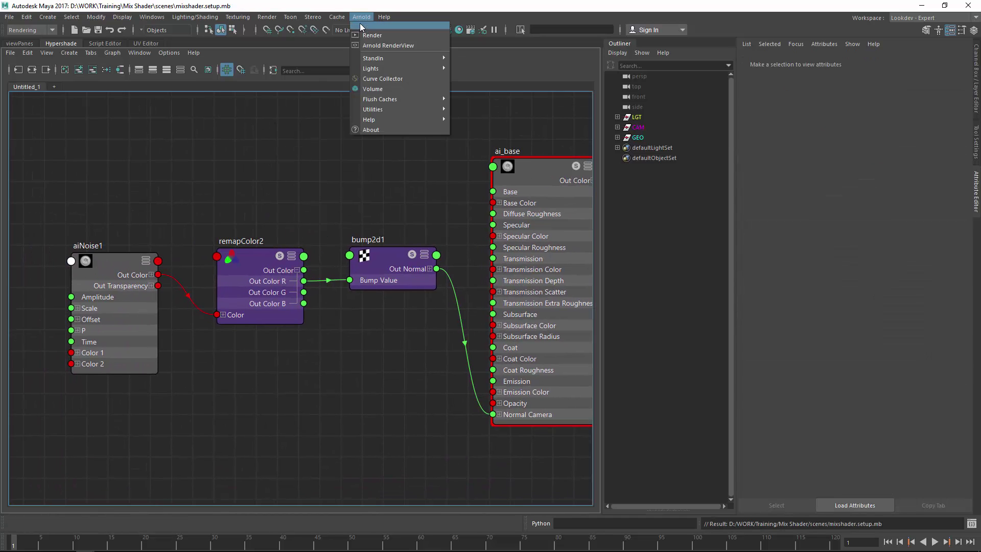
left_click(387, 45)
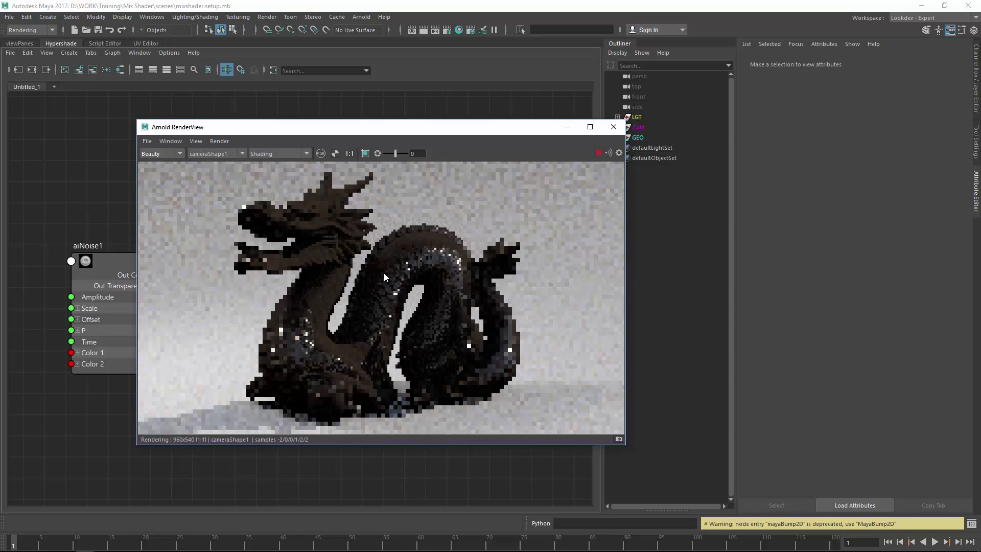
- Move the render window off the noise node and set its debug shading to Isolate Selected to preview aiNoise1 alone
left_click_drag(307, 127, 477, 141)
left_click(454, 167)
left_click(457, 236)
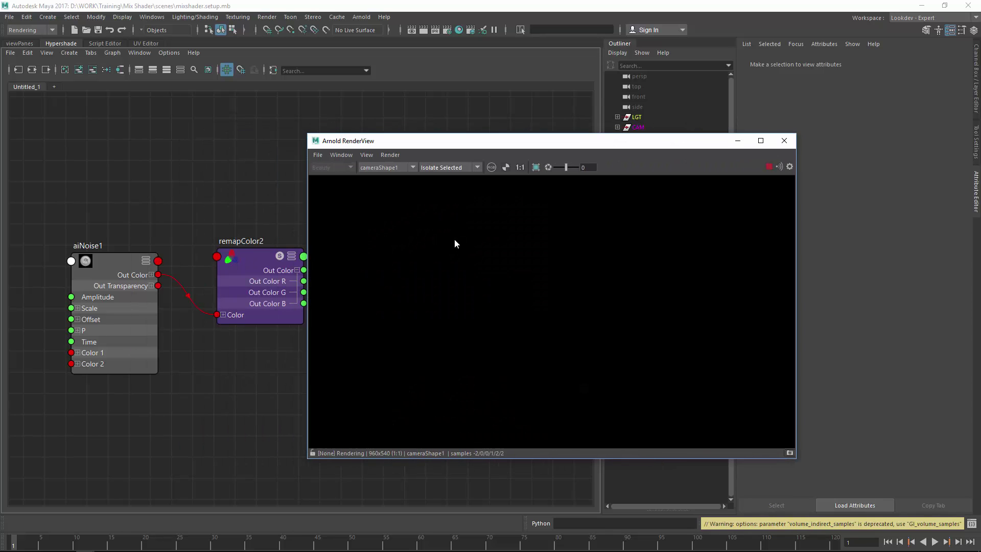
left_click(98, 273)
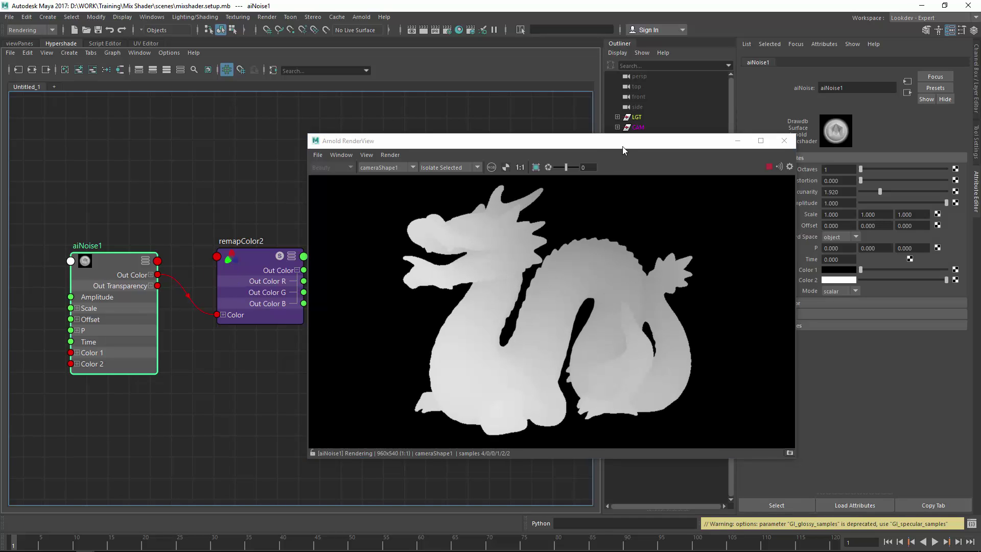
- Move the render window clear of the noise attributes, try uv as aiNoise1's Coord Space, and settle on Pref
left_click_drag(622, 146, 473, 115)
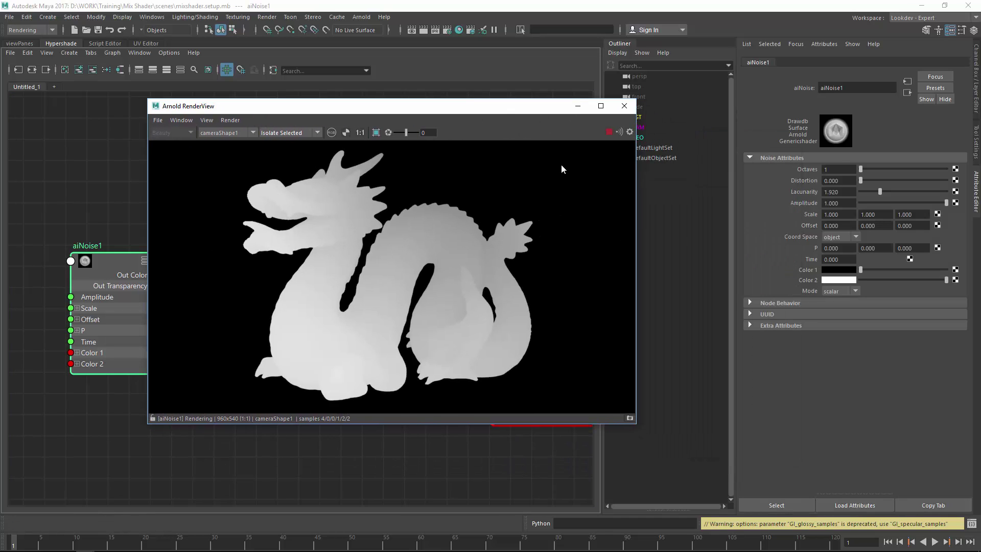
left_click(833, 237)
left_click(830, 280)
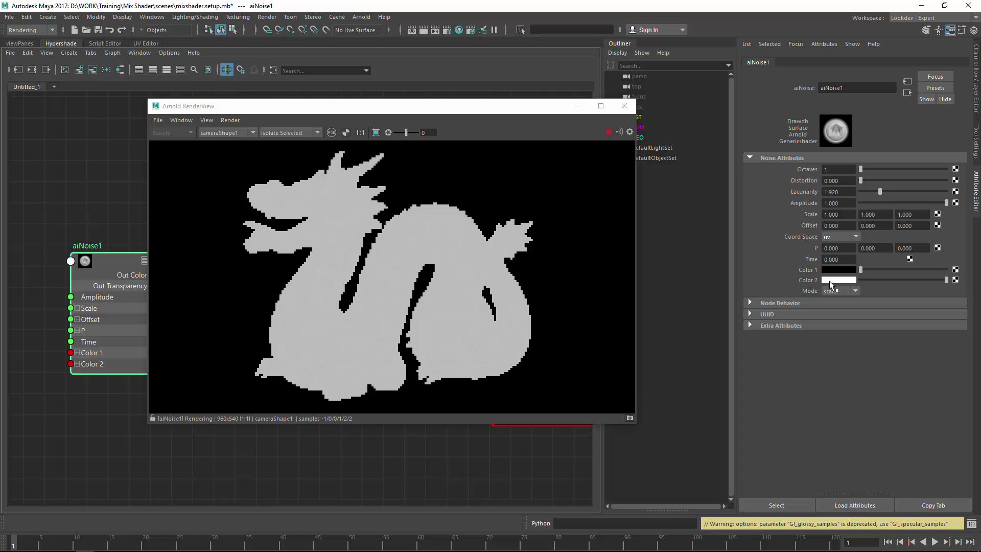
left_click(840, 236)
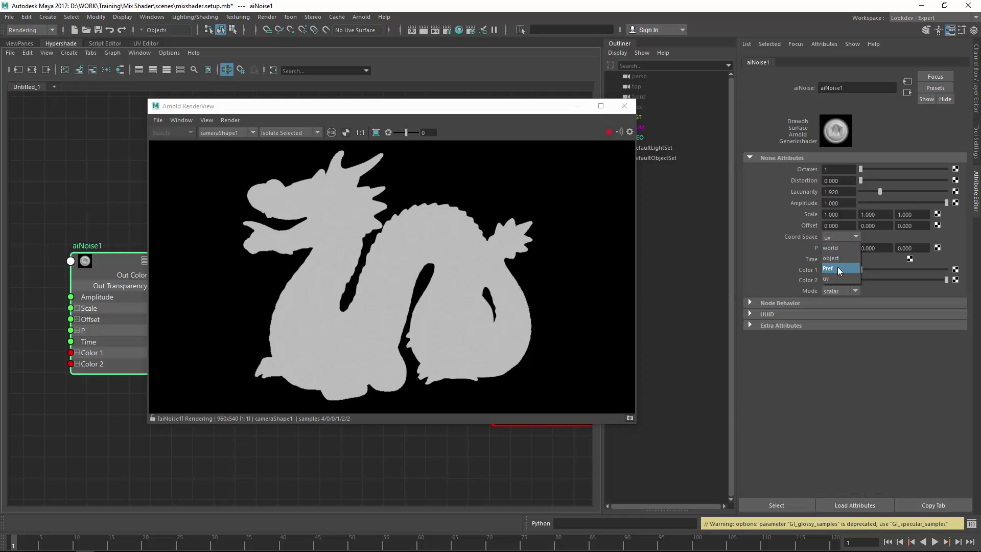
left_click(838, 267)
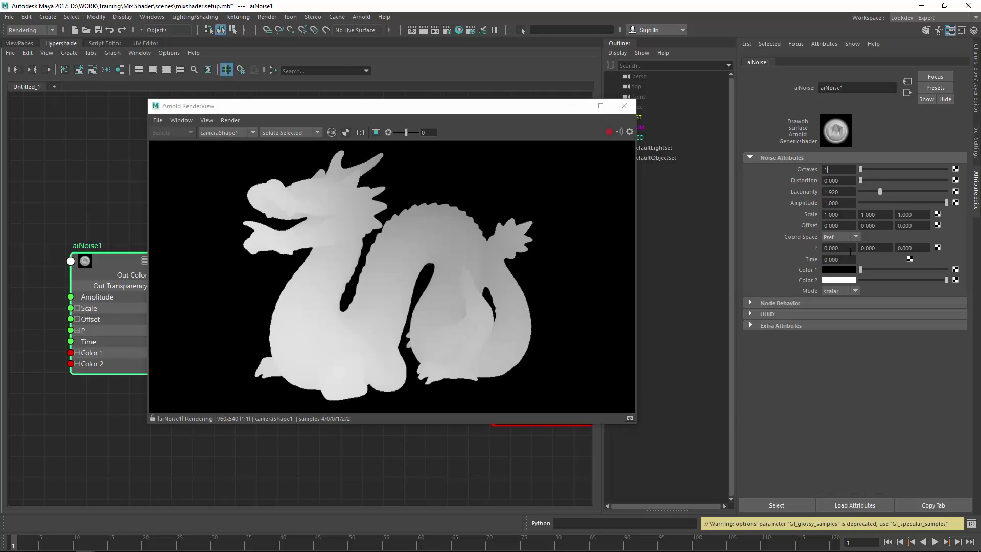
- Set aiNoise1's Scale to 5 on all three axes
left_click_drag(847, 217, 765, 210)
type("5")
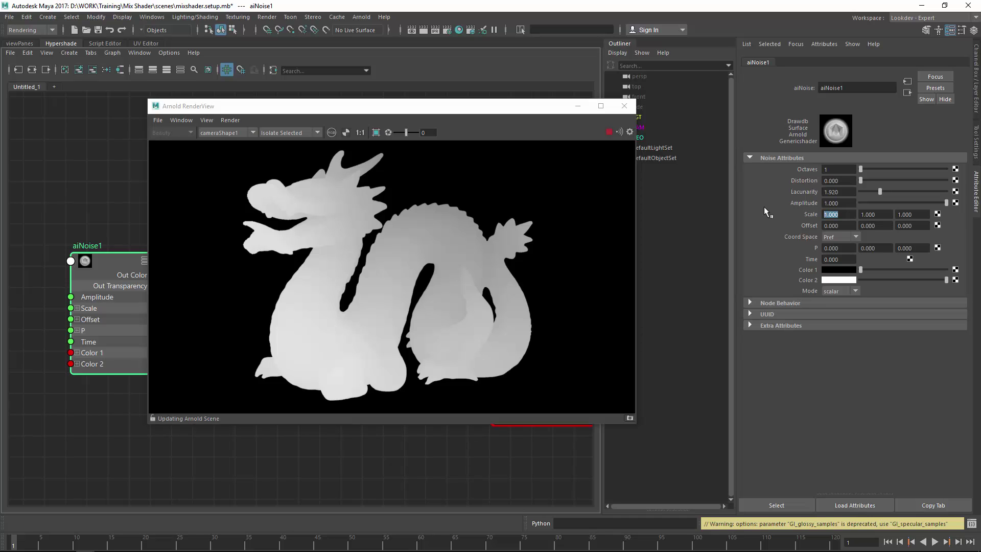
key("Tab")
type("5")
key("Tab")
type("5")
key("Return")
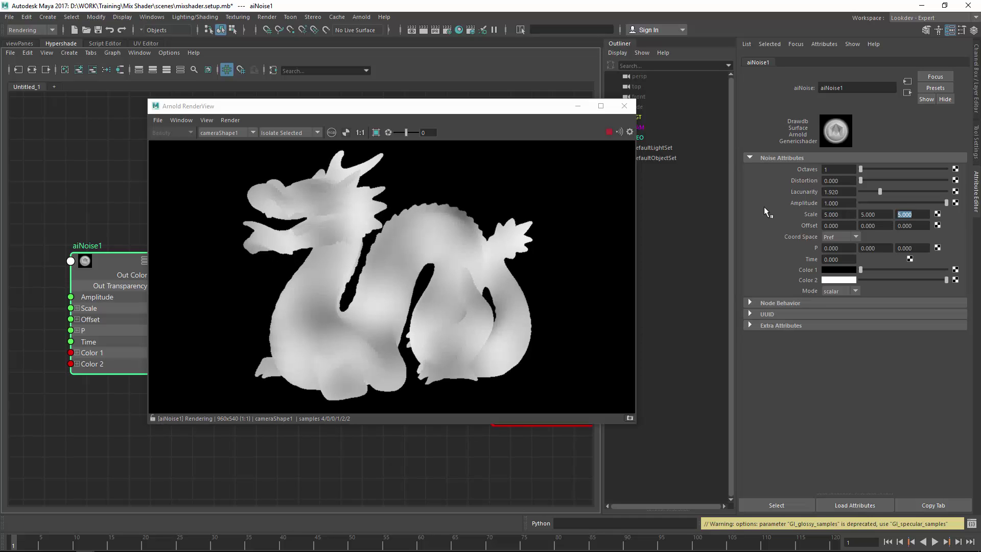
- Increase aiNoise1's Scale to 20 on all three axes
left_click_drag(848, 215, 761, 206)
type("20")
key("Tab")
key("Tab")
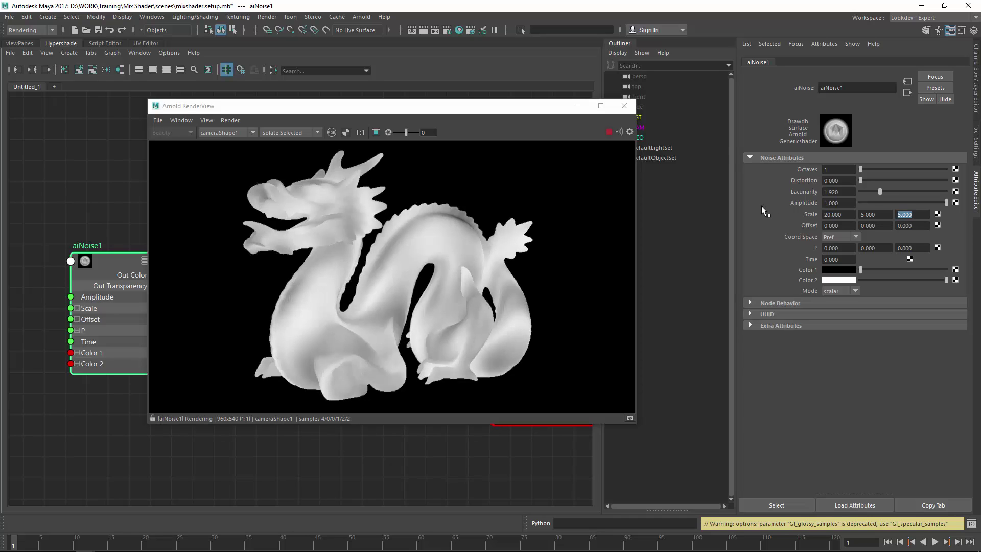
type("20")
key("Tab")
key("Tab")
type("20")
key("Return")
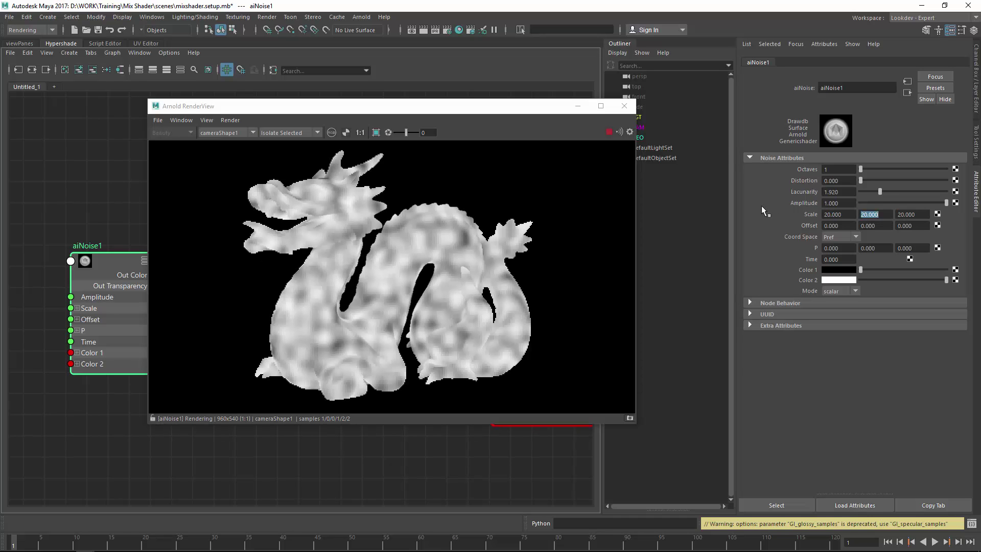
- Raise aiNoise1's Octaves to 8 and Distortion to about 0.783, and set its Scale to 40 on all three axes
mouse_move(867, 170)
left_mouse_down()
mouse_move(949, 174)
mouse_move(866, 180)
left_mouse_up()
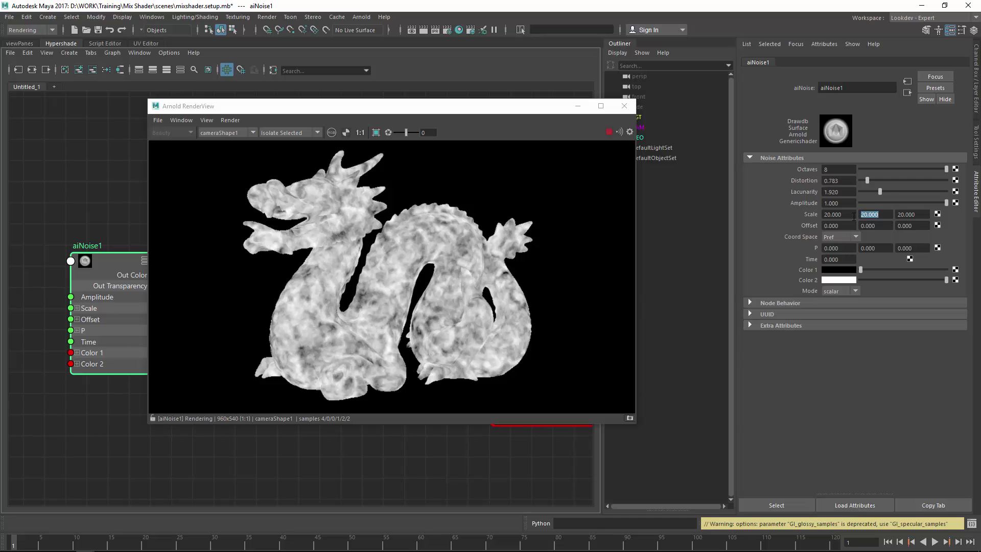
left_click_drag(853, 217, 771, 210)
type("40")
key("Tab")
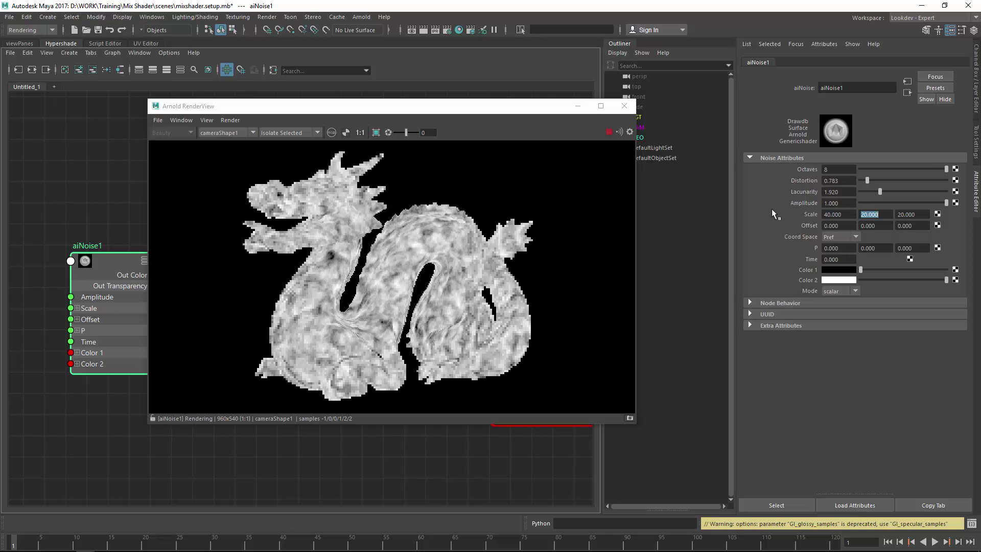
type("40")
key("Tab")
type("40")
key("Return")
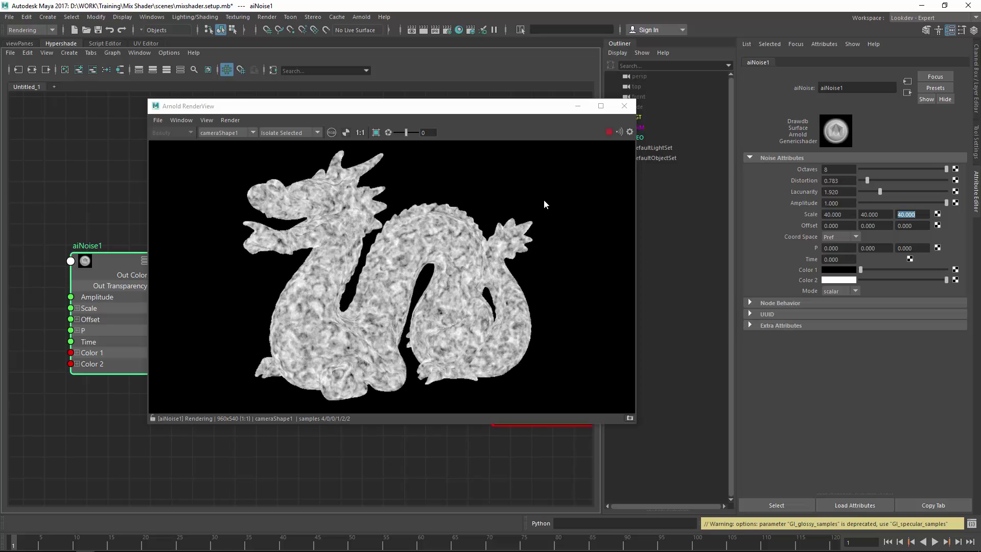
- Reduce the noise contrast by setting aiNoise1's Color 1 to a mid grey and Color 2 to a slightly lighter grey
left_click(890, 270)
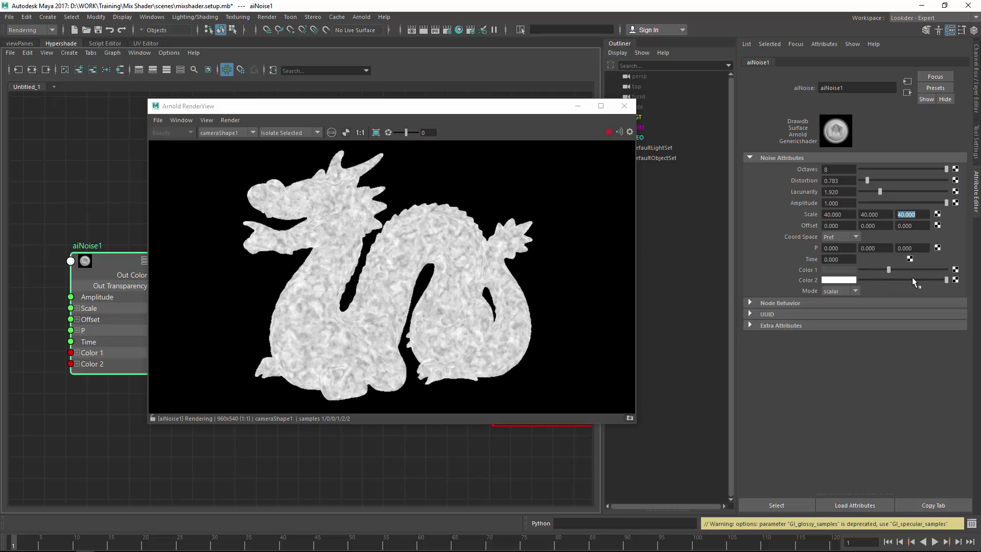
left_click(892, 269)
left_click(906, 280)
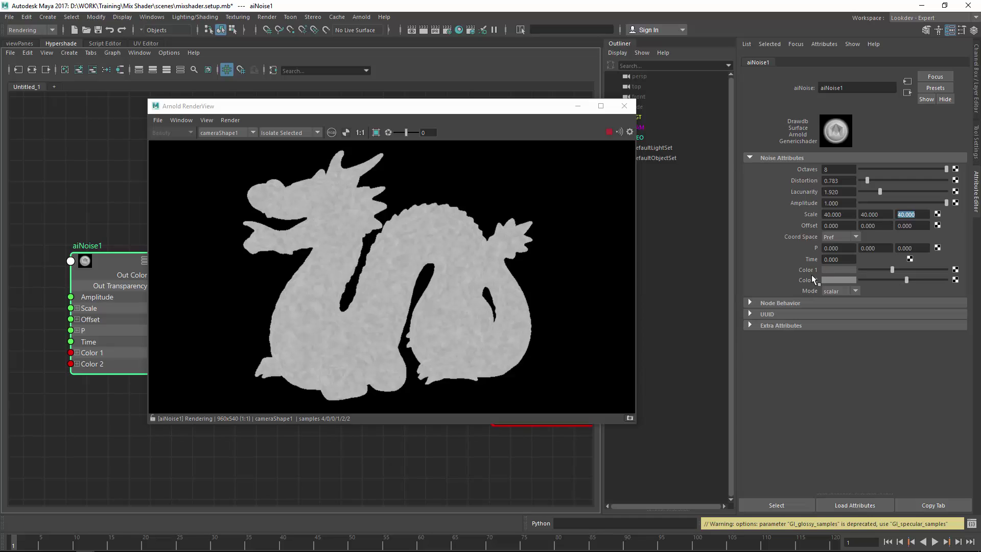
left_click_drag(907, 281, 903, 280)
left_click(833, 269)
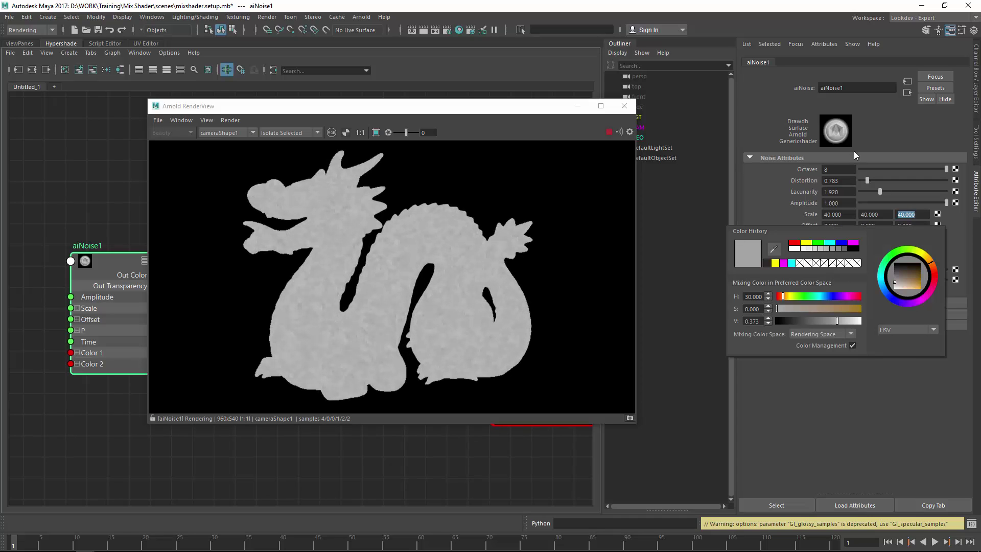
left_click(841, 280)
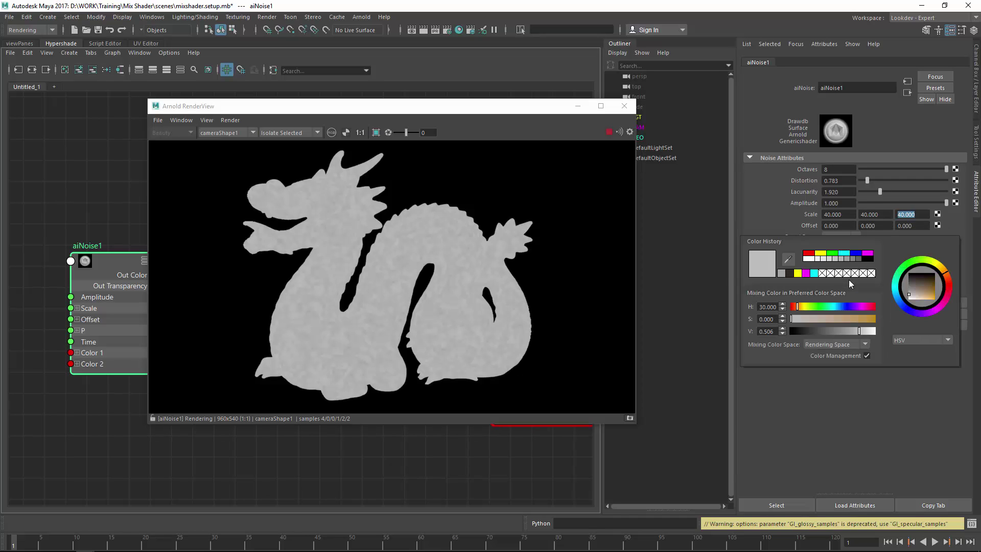
left_click_drag(903, 279, 897, 271)
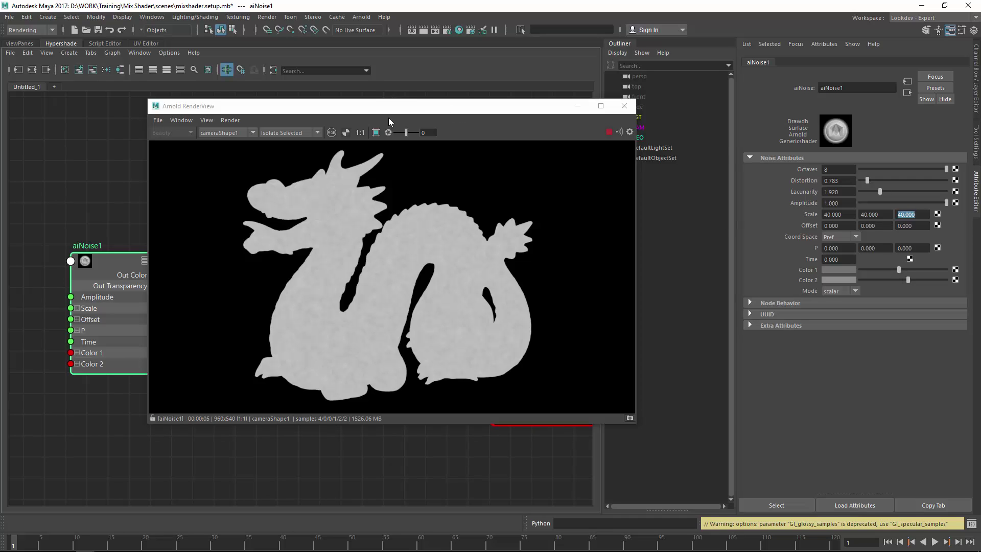
- Return the render view's debug mode from Isolate Selected to Shading and save the scene
left_click(315, 133)
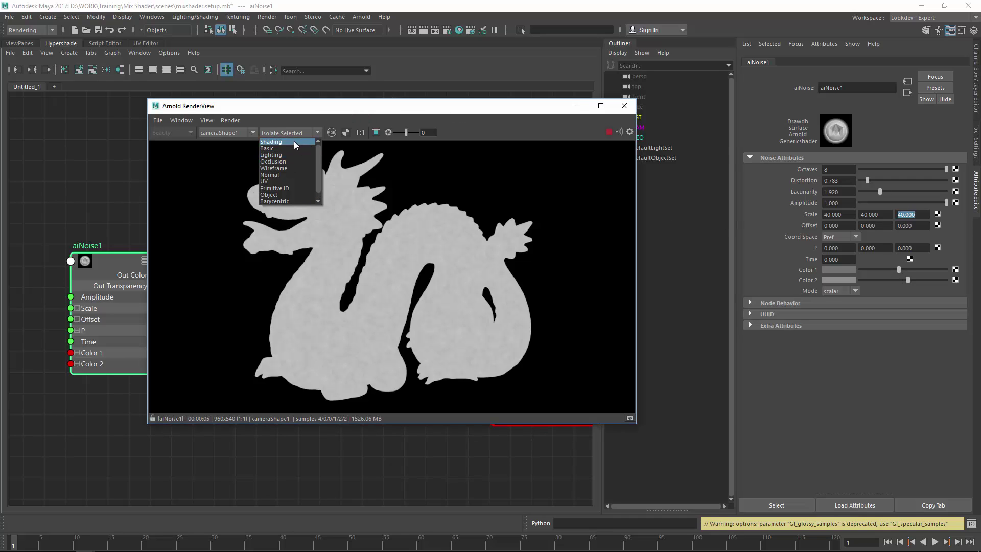
left_click(294, 144)
left_click_drag(381, 106, 438, 107)
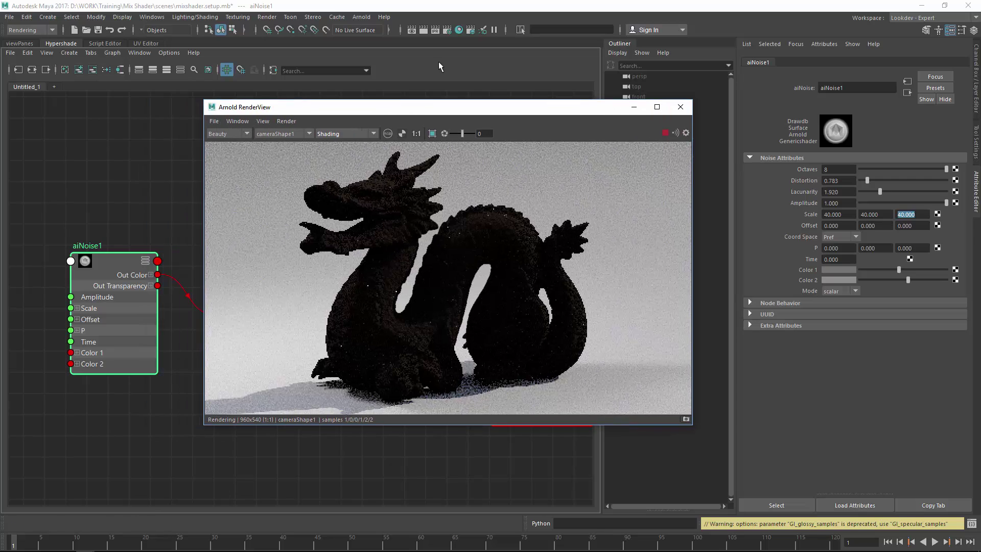
key("ctrl+s")
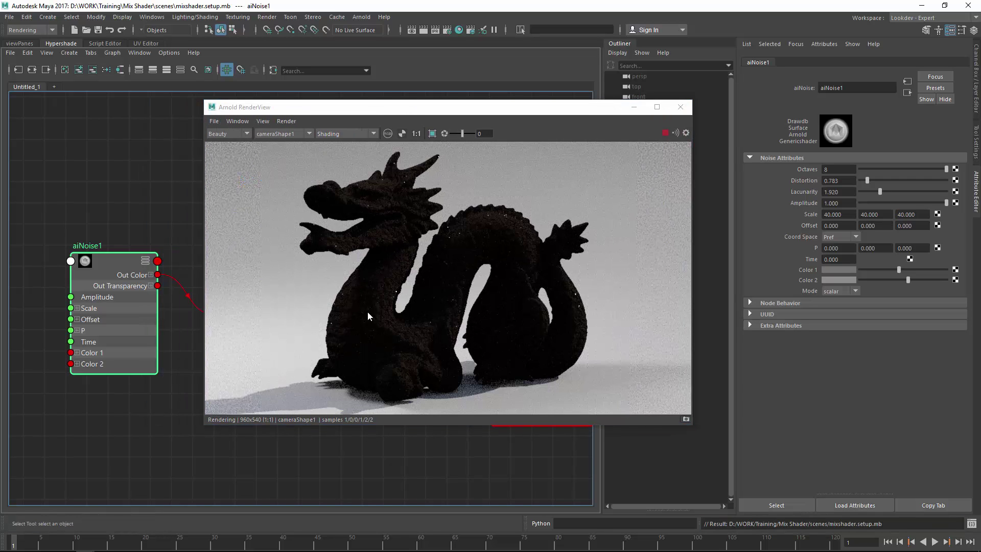
- Lower the bump2d node's Bump Depth to 0.06, previewing the effect in a render region on the dragon's neck and chest
left_click_drag(425, 117, 367, 175)
left_click(374, 265)
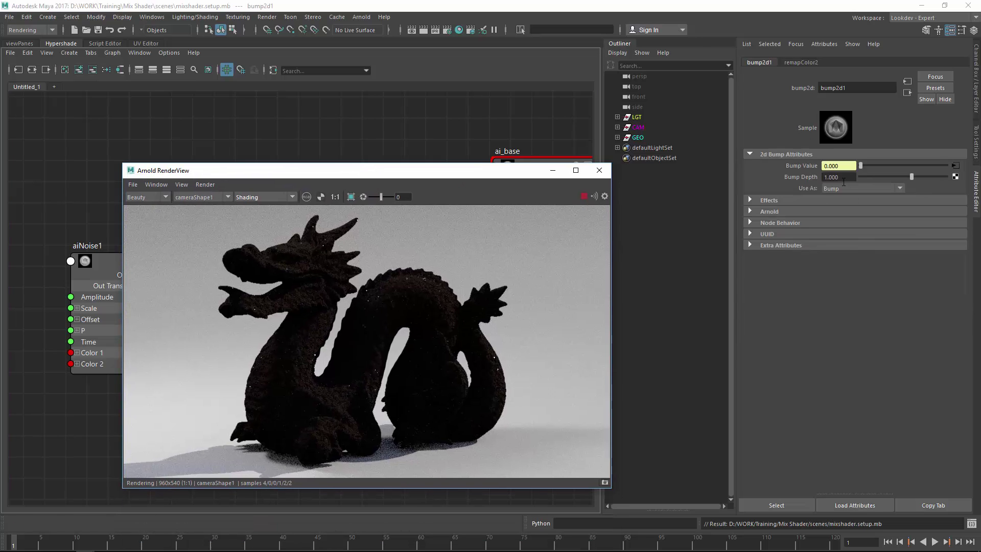
left_click_drag(843, 177, 796, 192, "ctrl")
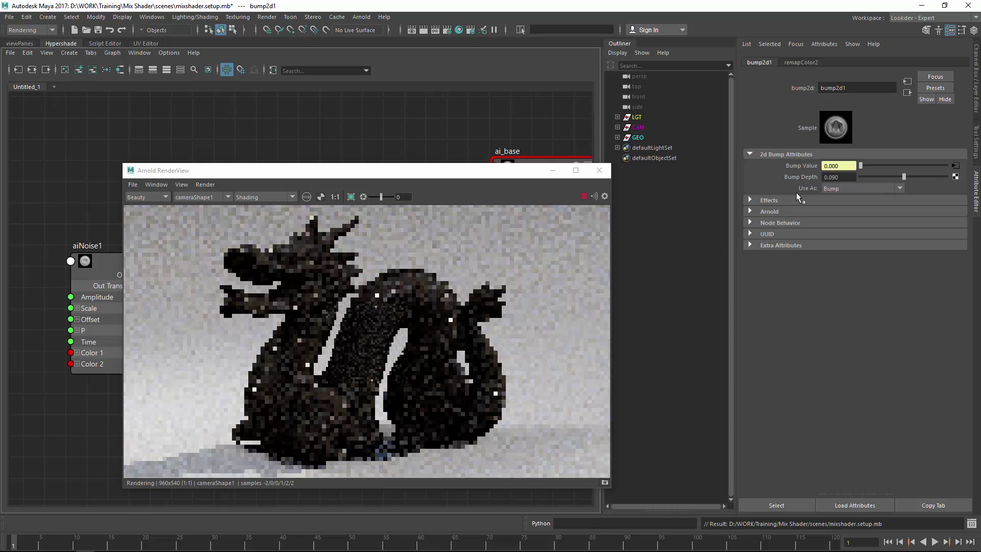
left_click_drag(335, 282, 408, 384)
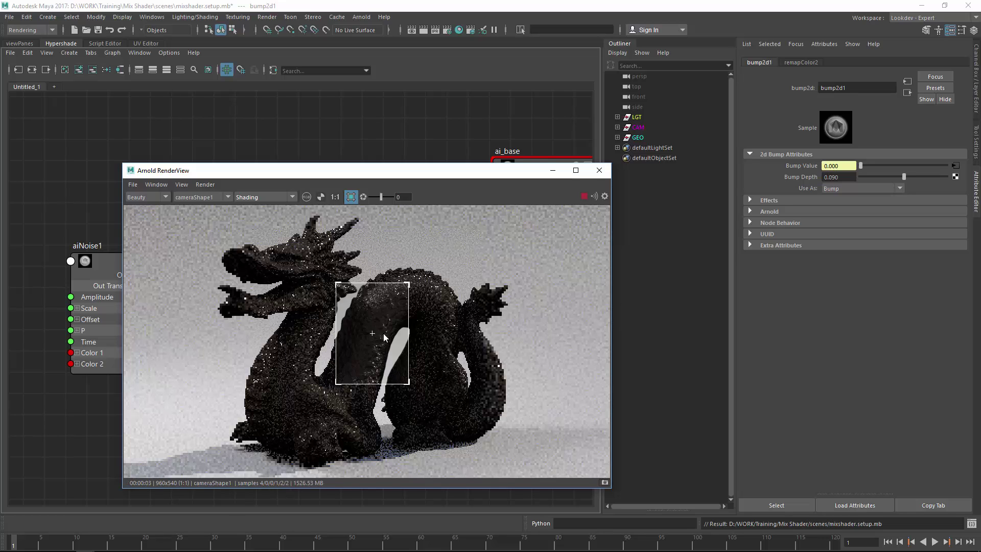
left_click_drag(372, 332, 283, 361)
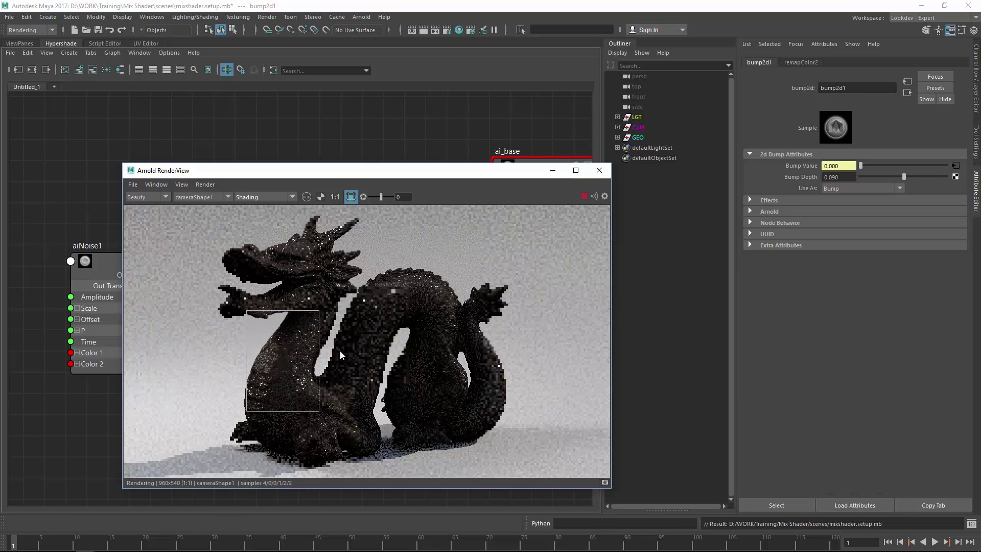
left_click_drag(851, 177, 845, 181, "ctrl")
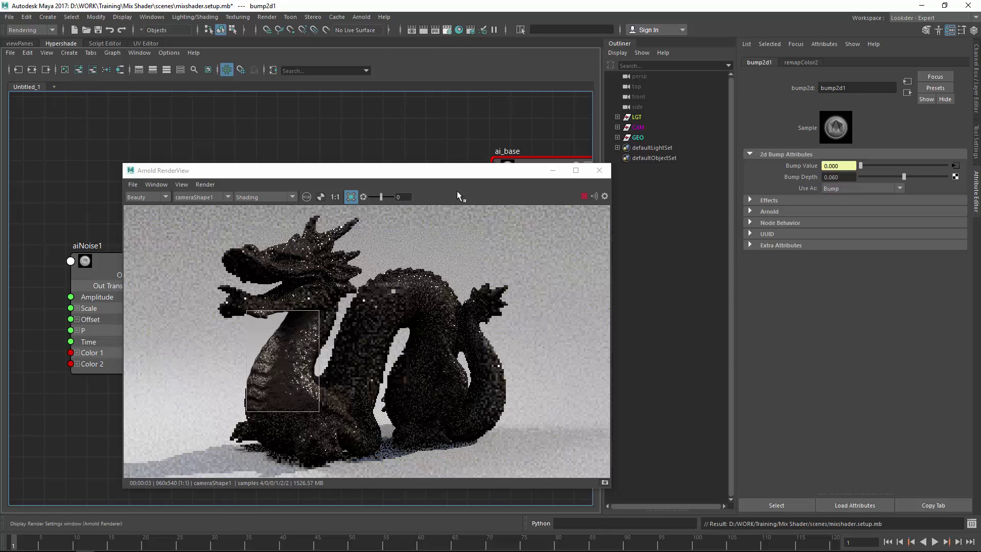
- Set the Diffuse and Specular samples to 1 each in the Arnold sampling render settings
left_click_drag(216, 109, 483, 51)
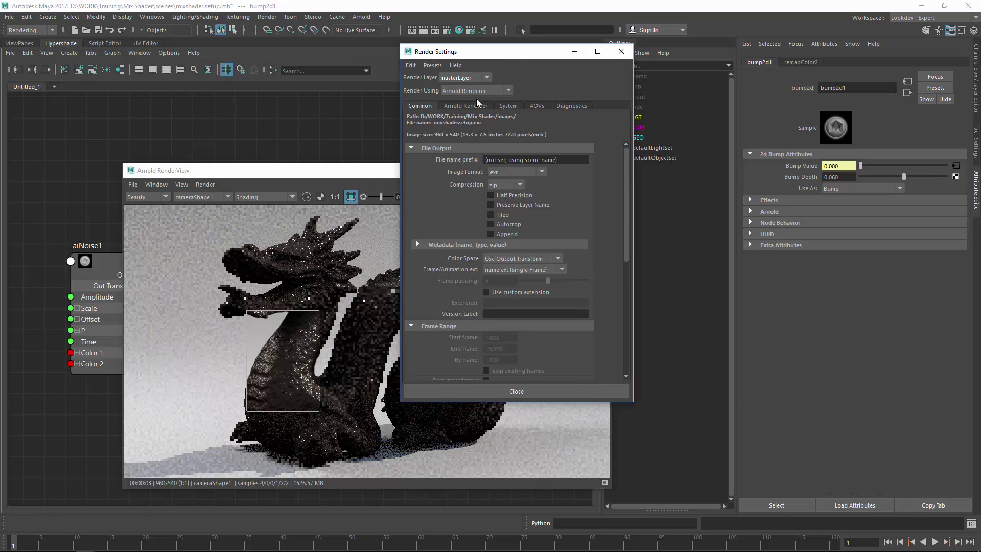
left_click(471, 105)
double_click(501, 173)
type("1")
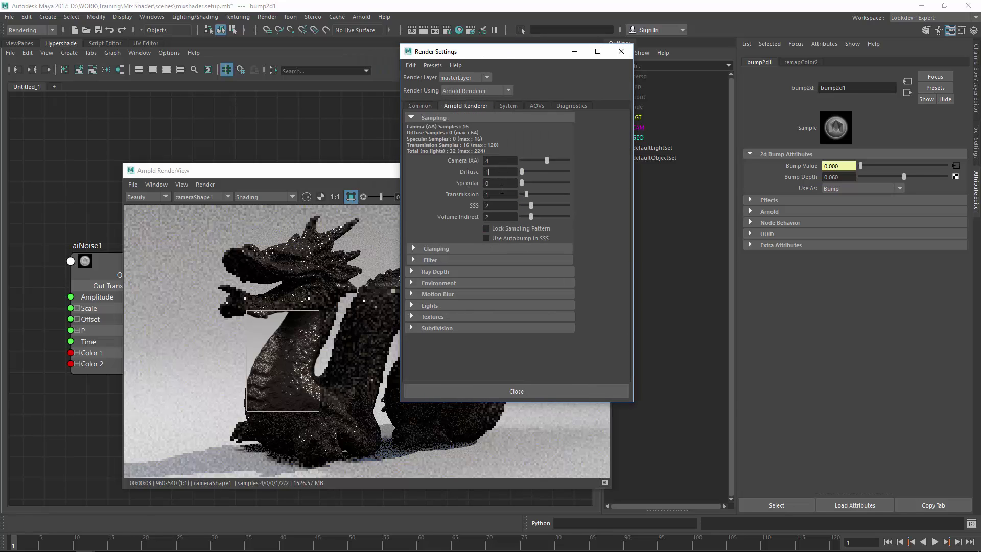
left_click(507, 184)
double_click(506, 184)
type("1")
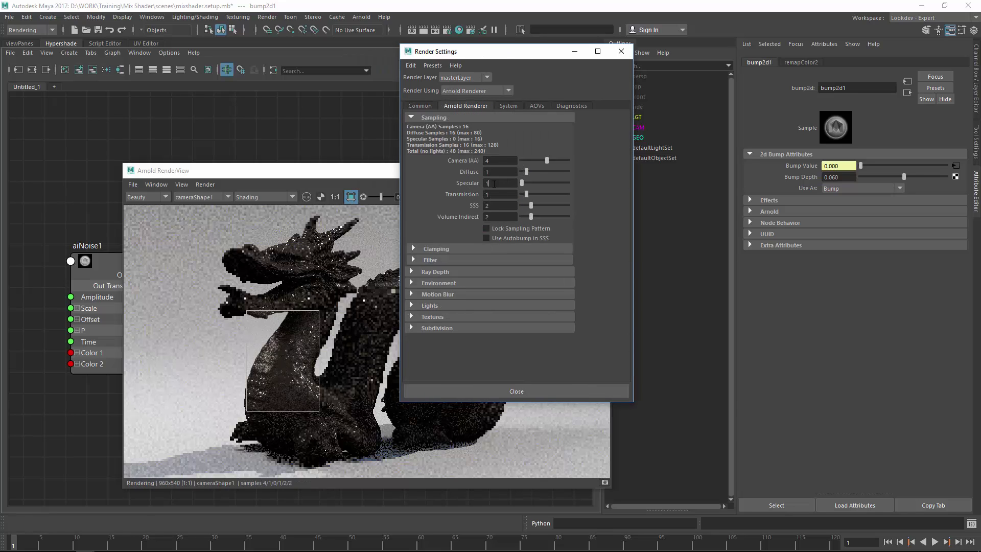
- Draw a new render region over the dragon's snout and enlarge it to cover the head and neck
left_click_drag(220, 249, 281, 325)
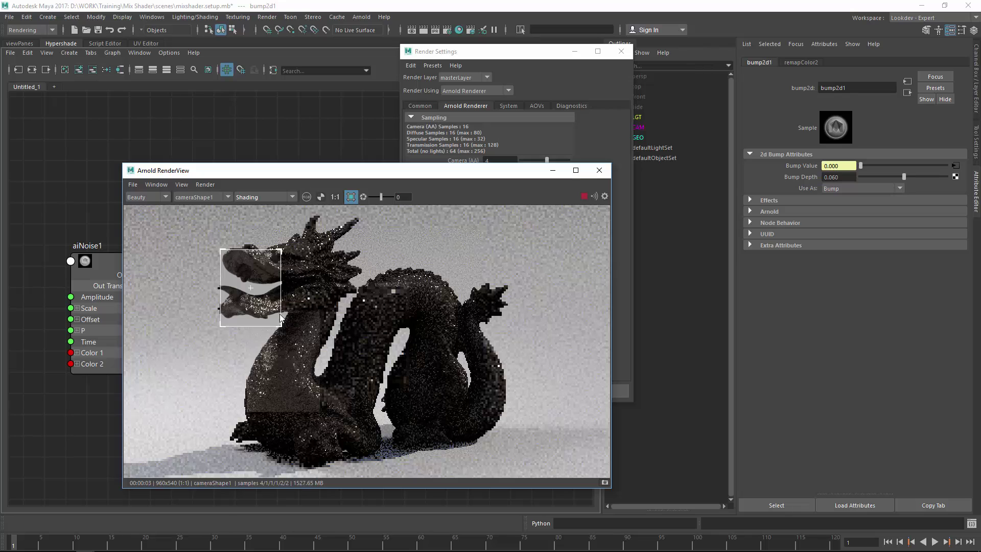
left_click_drag(272, 288, 334, 283)
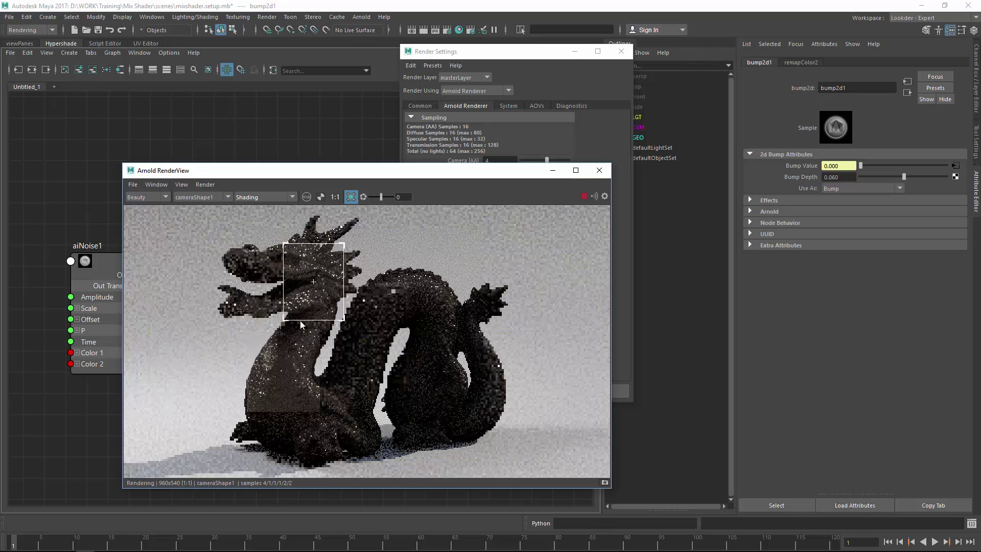
left_click_drag(284, 321, 225, 366)
left_click(355, 229)
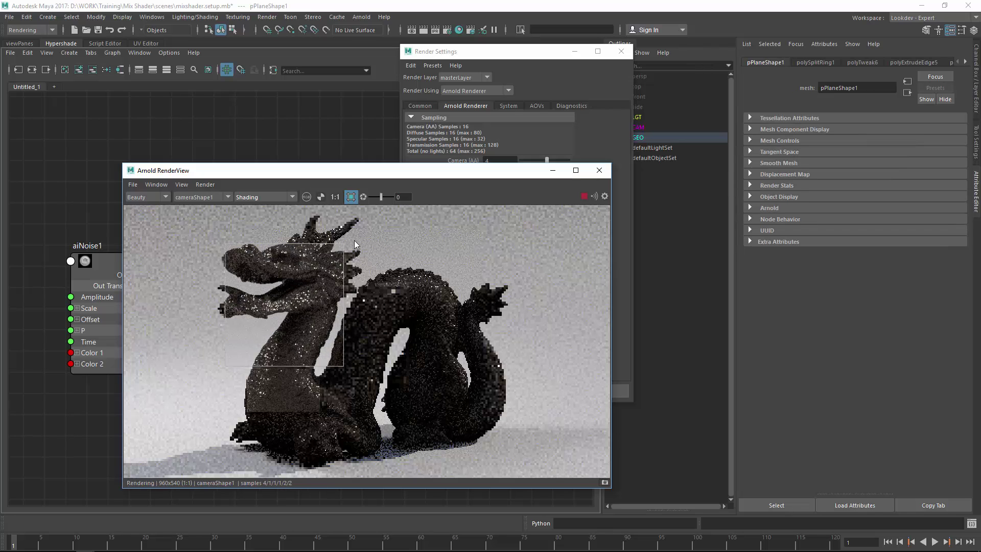
left_click_drag(343, 245, 359, 230)
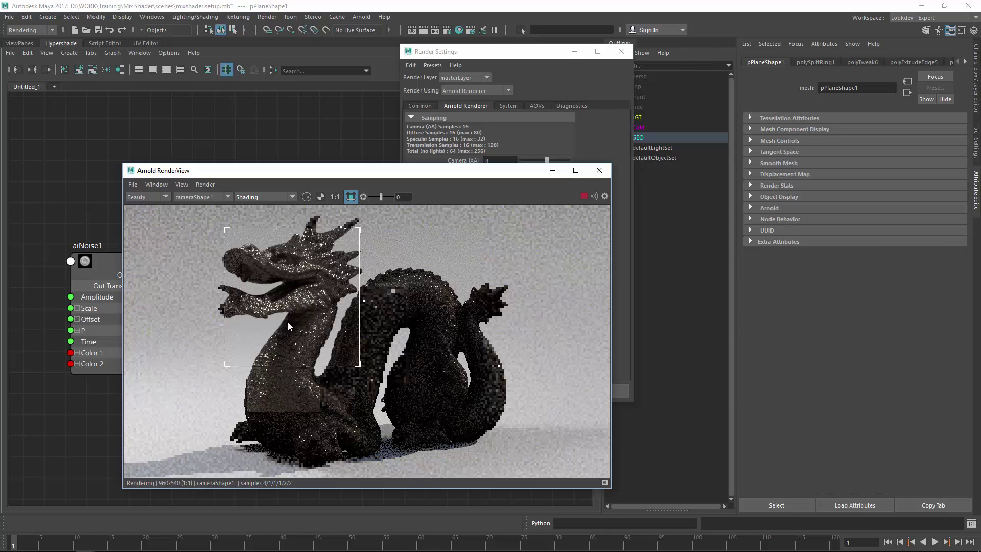
- Enable Clamp Sample Values with a Max Value of 5 in the Arnold sampling settings and close the render settings
left_click(475, 54)
left_click_drag(474, 56, 509, 62)
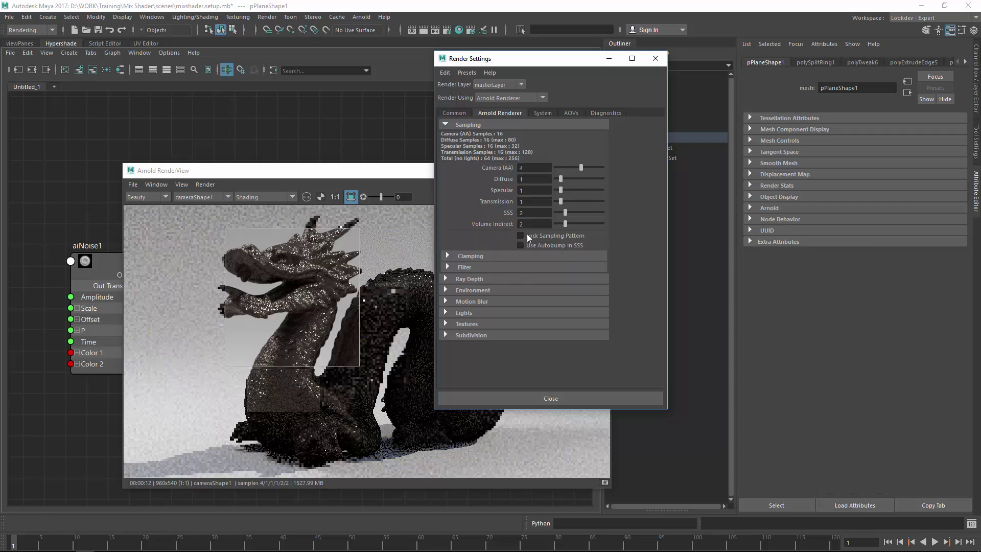
left_click(470, 256)
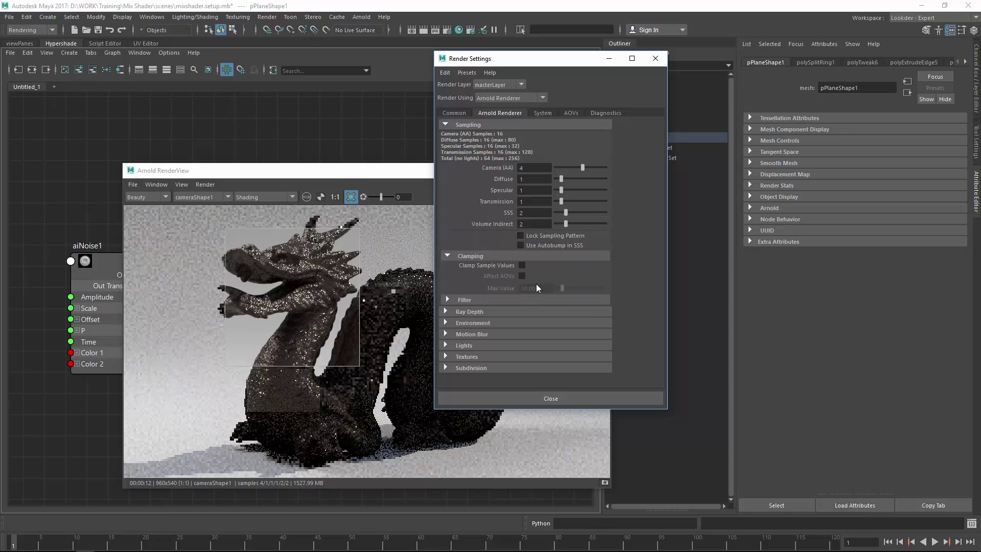
left_click(521, 265)
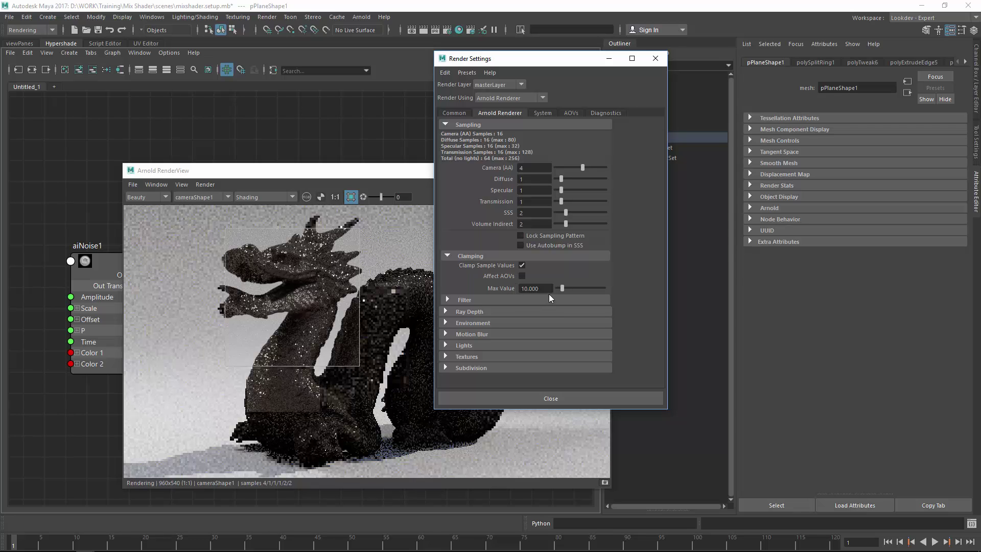
double_click(536, 289)
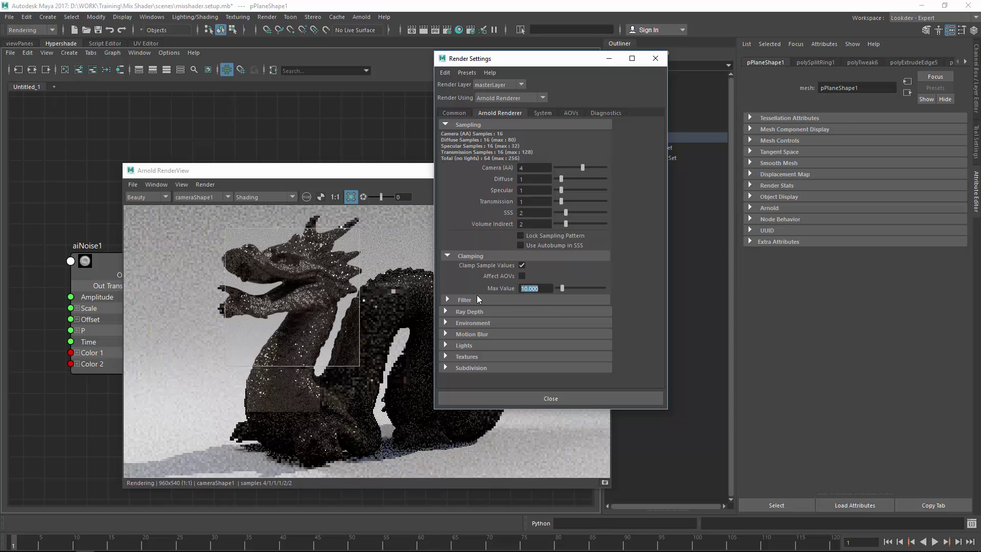
type("56")
key("Return")
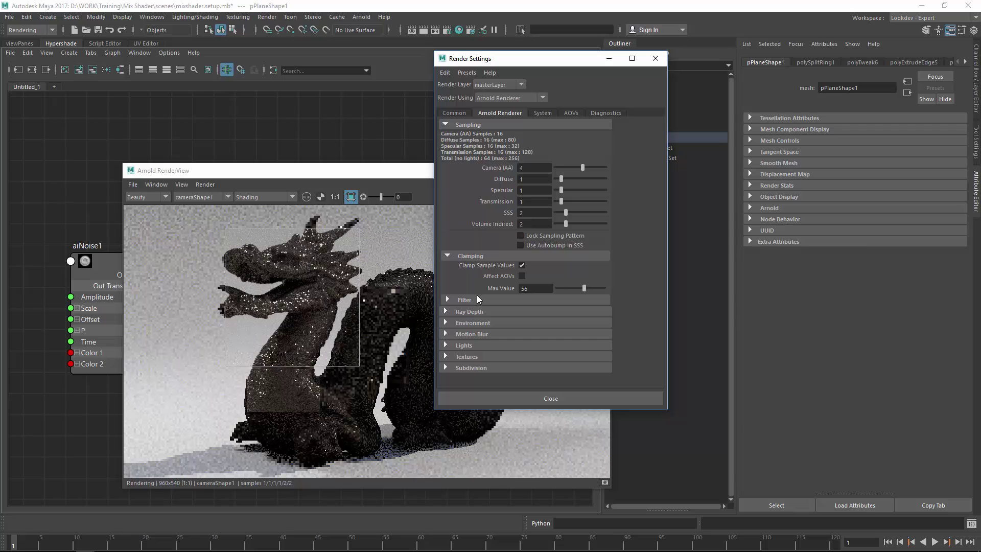
key("BackSpace")
key("Return")
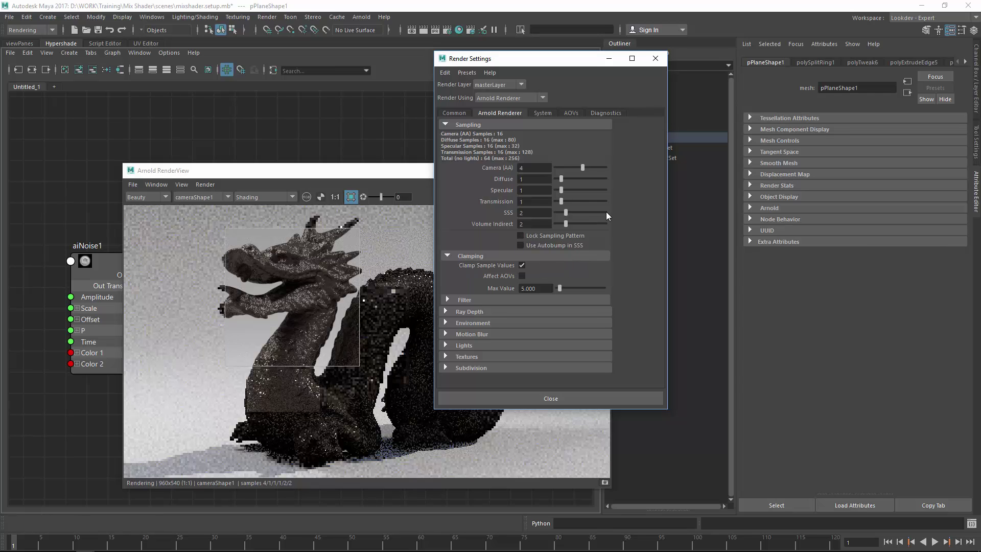
left_click(655, 59)
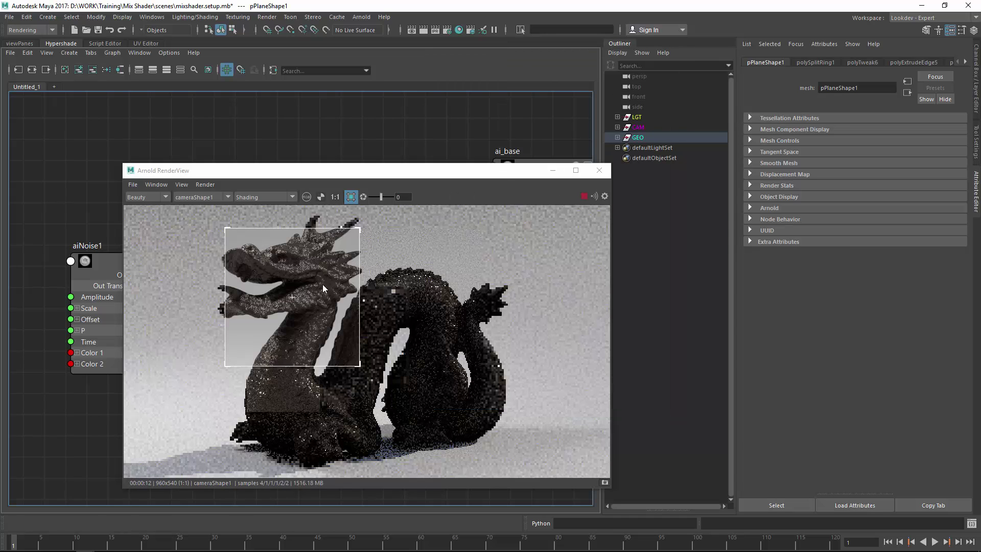
- Check the clamped noise with the render region over the dragon's arched back, and with one over its chest and lower neck
left_click_drag(291, 299, 416, 296)
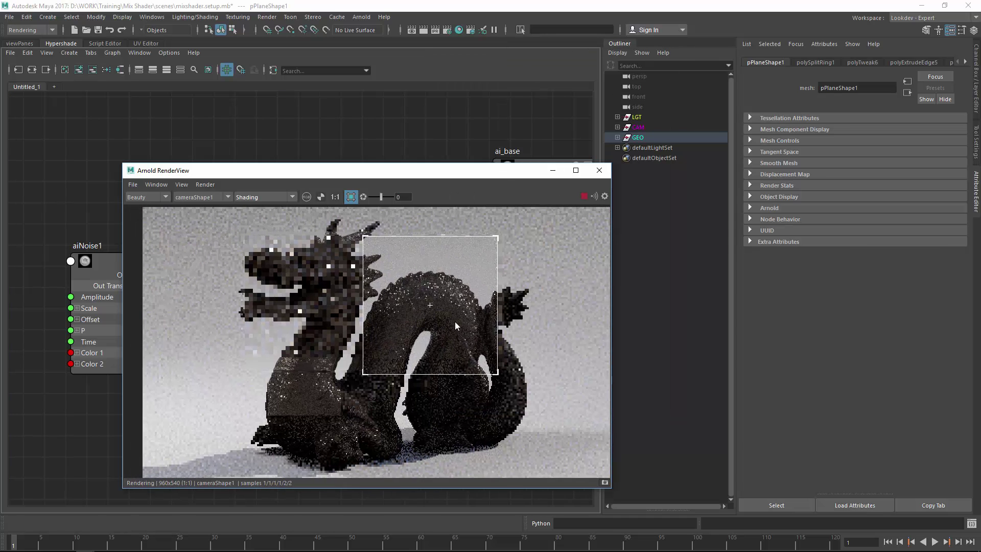
scroll(470, 325, "up", 2)
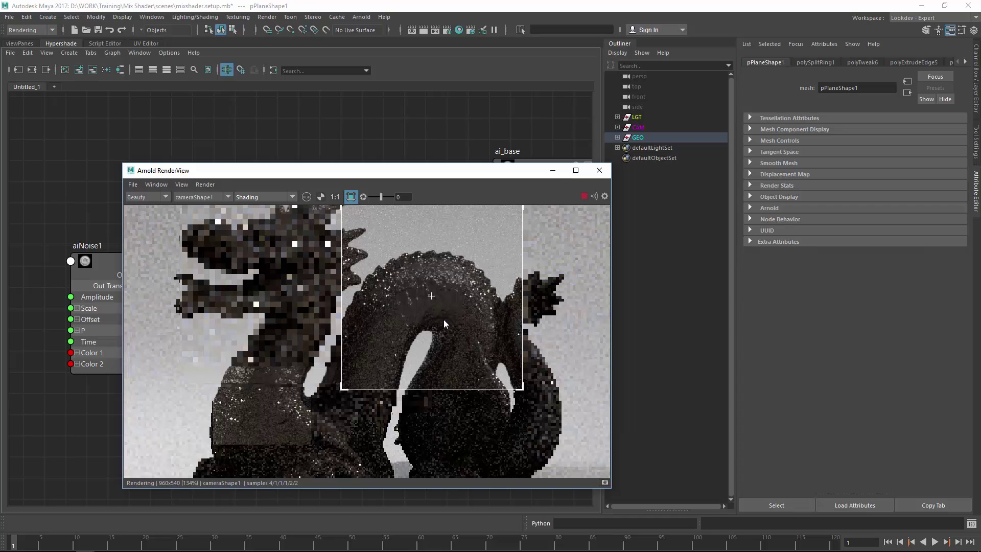
left_click(335, 197)
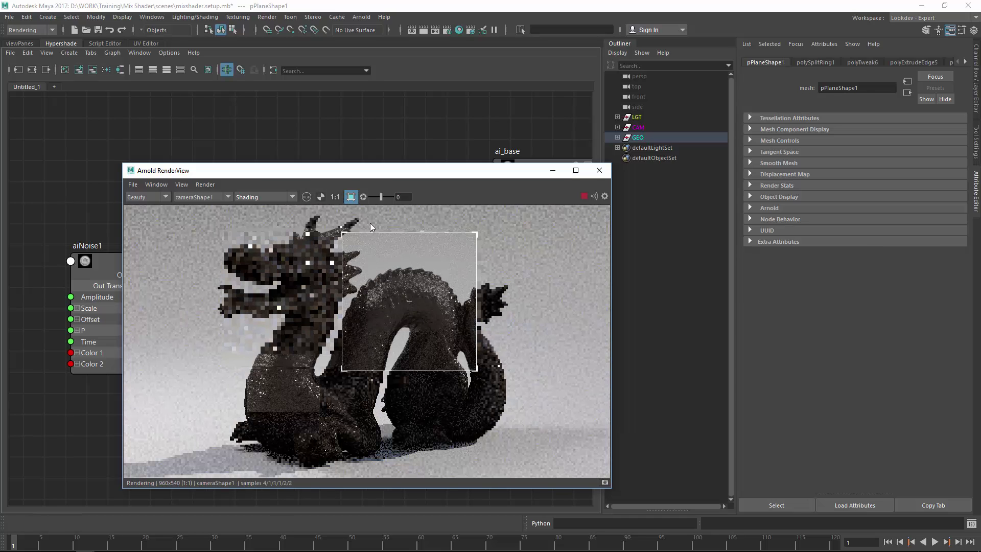
left_click_drag(259, 317, 391, 430)
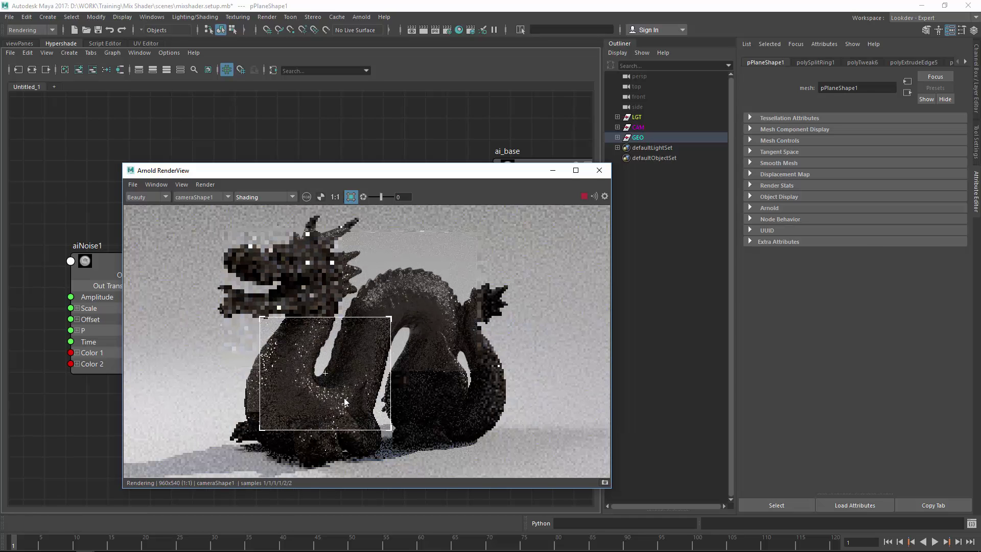
- Raise the dragon shader's Metalness to 0.867 and darken its base color, check it in the render region, and close the render view
left_click(361, 360)
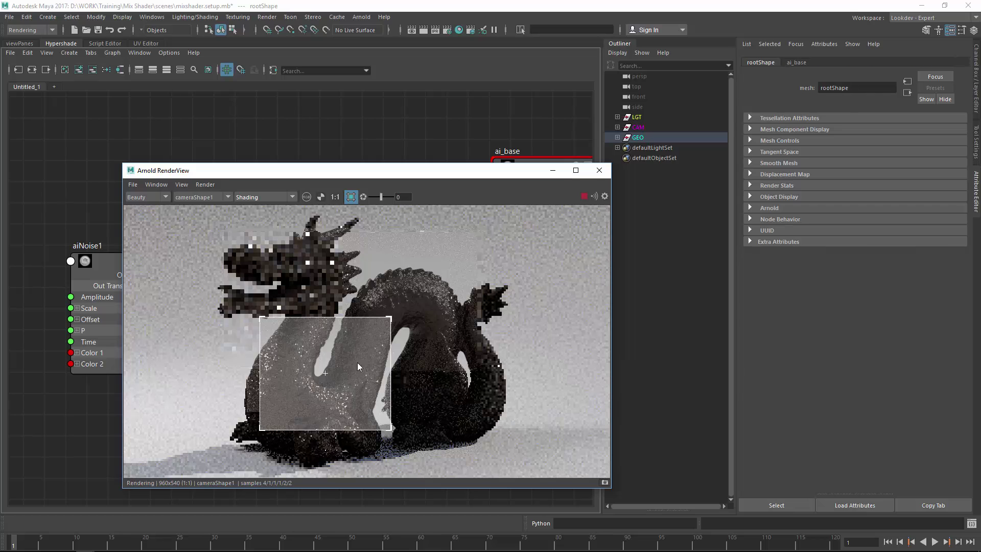
left_click(800, 62)
left_click_drag(918, 214, 933, 218)
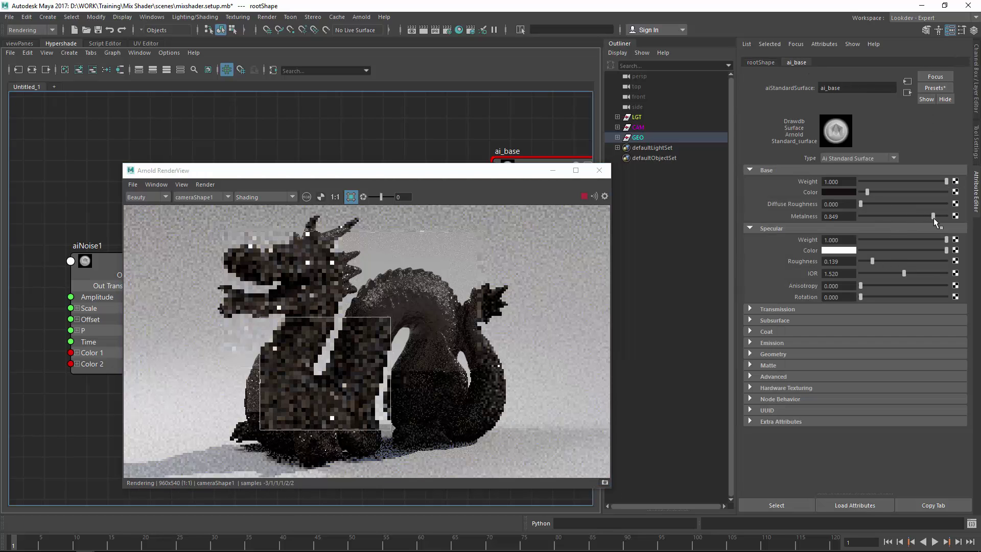
mouse_move(866, 192)
left_mouse_down()
mouse_move(877, 195)
mouse_move(864, 192)
left_mouse_up()
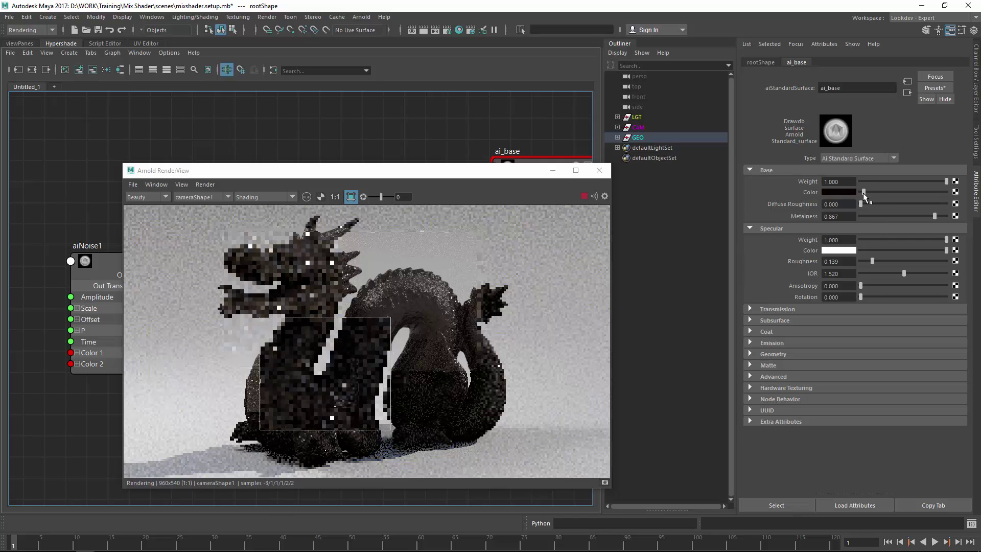
left_click_drag(342, 369, 383, 305)
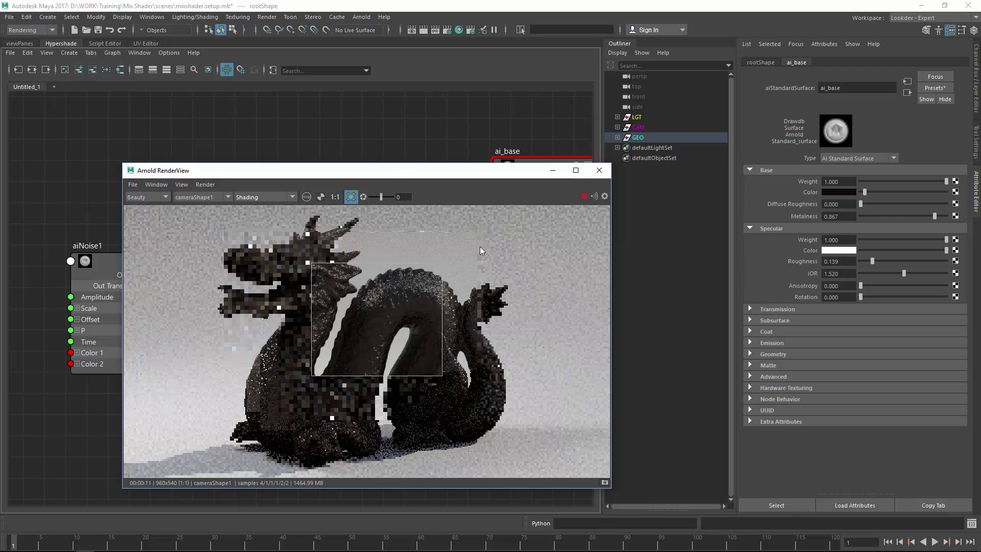
left_click(599, 171)
- Rename the ai_base shader node as ai_iron
middle_click_drag(438, 219, 381, 226, "alt")
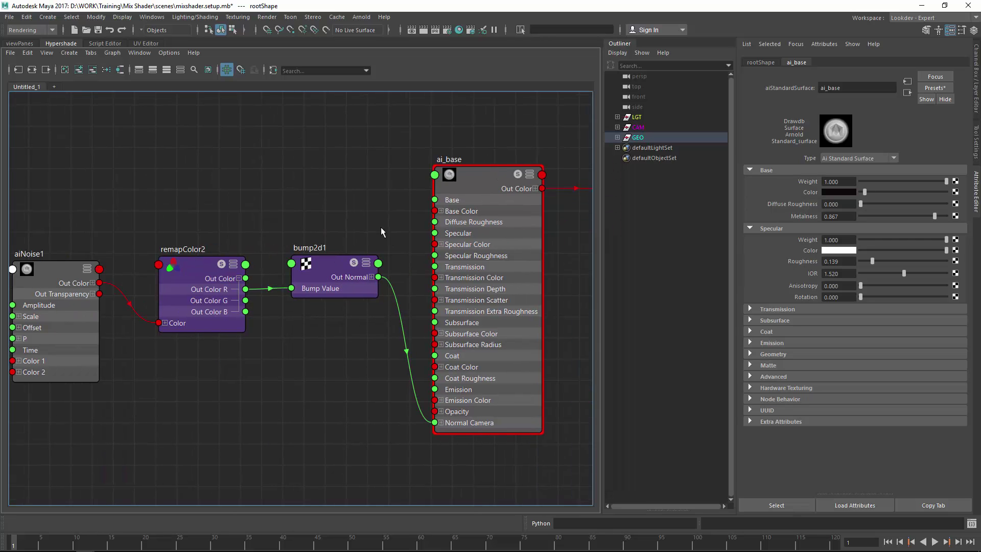
left_click(433, 157)
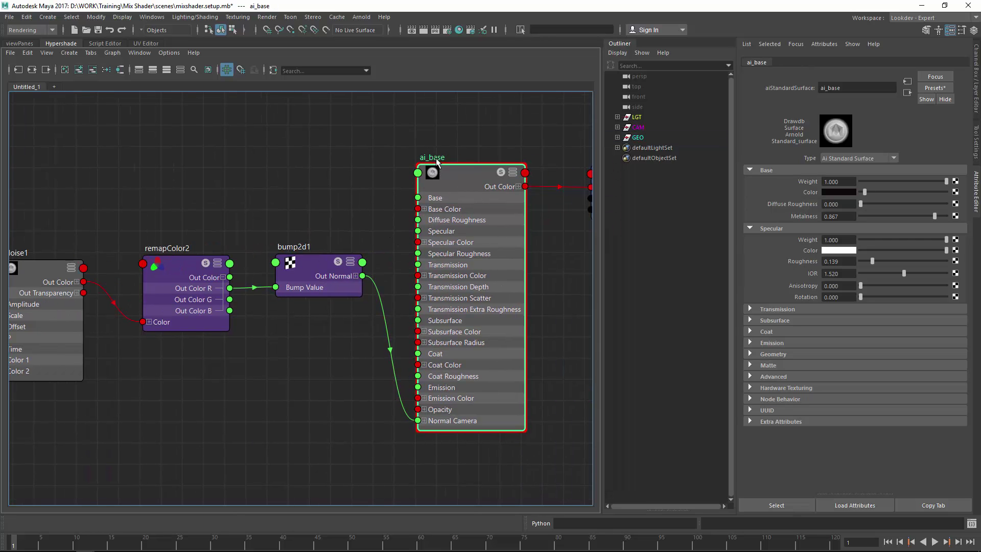
double_click(437, 159)
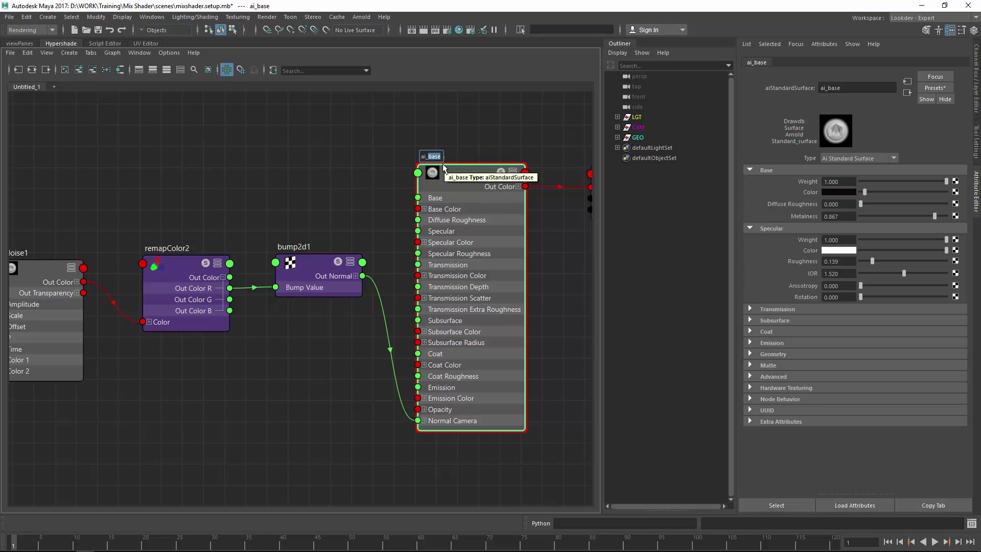
type("iron")
key("Return")
- Collapse the bump2d1, remapColor2 and aiNoise1 nodes and line them up in a row beside the lower part of ai_iron
scroll(347, 291, "down", 4)
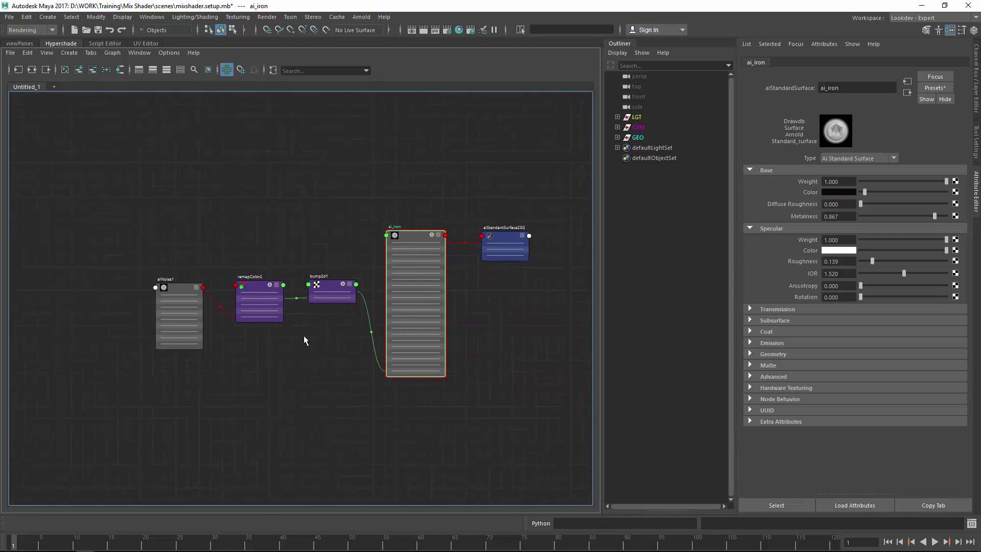
left_click(342, 352)
left_click_drag(342, 352, 341, 352)
left_click_drag(283, 319, 260, 350)
key("1")
left_click(334, 346)
key("1")
left_click_drag(189, 318, 205, 355)
key("1")
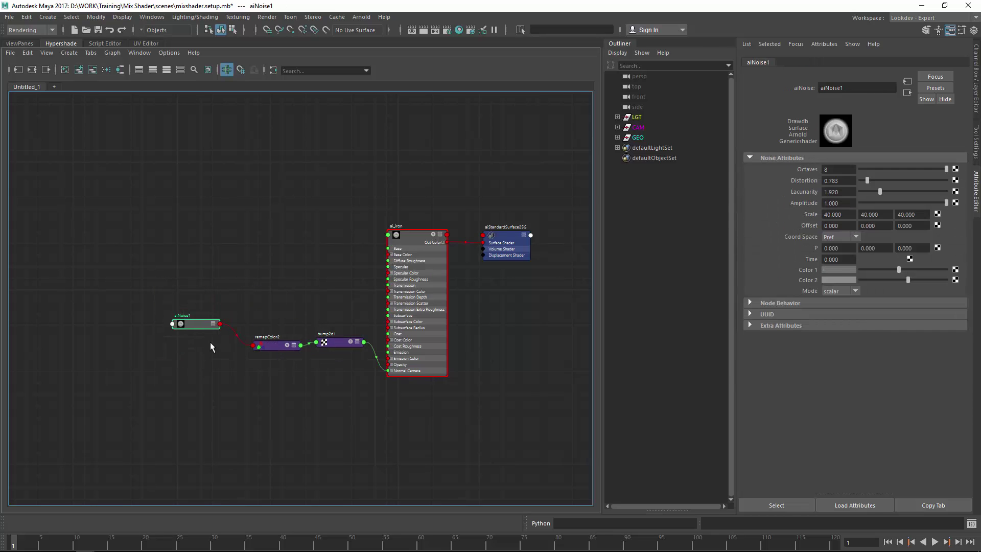
left_click_drag(281, 346, 335, 341)
left_click_drag(227, 343, 224, 342)
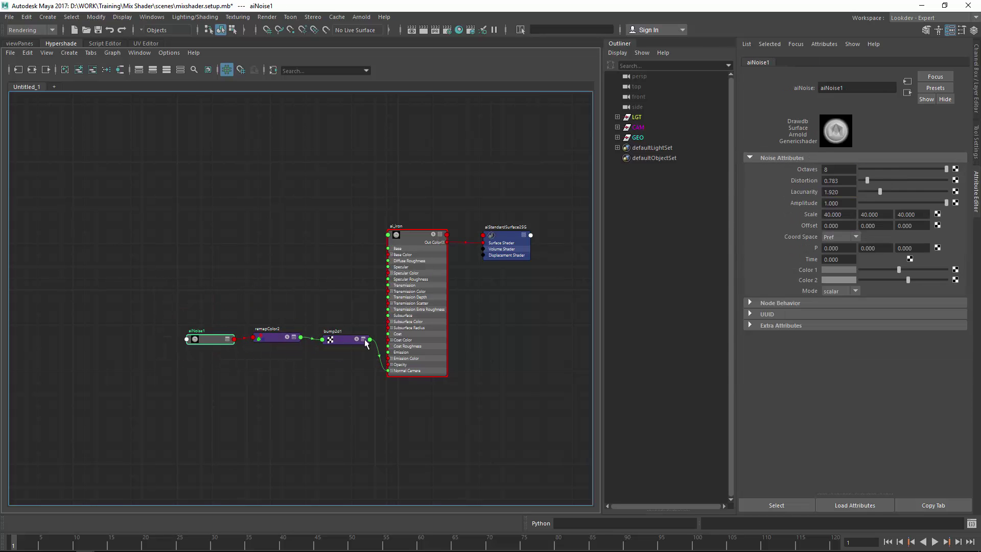
- Collapse the ai_iron node and place it in line with the bump2d1 node
middle_click_drag(395, 305, 347, 250, "alt")
scroll(347, 250, "up", 2)
left_click(348, 253)
key("1")
left_click_drag(373, 167, 374, 290)
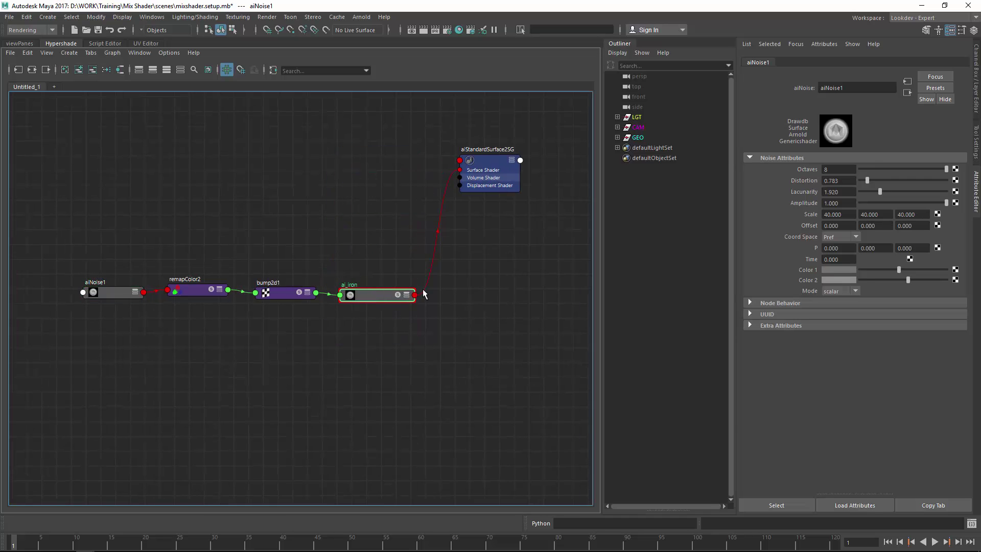
- Create an aiStandardSurface node, delete the shading group that comes with it, and place the shader below ai_iron
middle_click_drag(392, 349, 405, 311, "alt")
left_click(391, 304)
key("Tab")
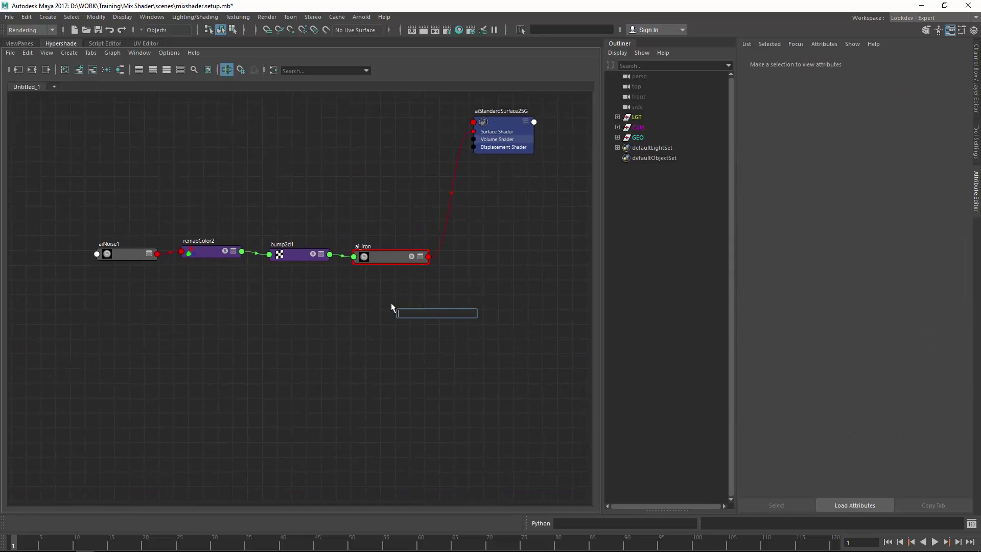
type("aiStandard")
key("Down")
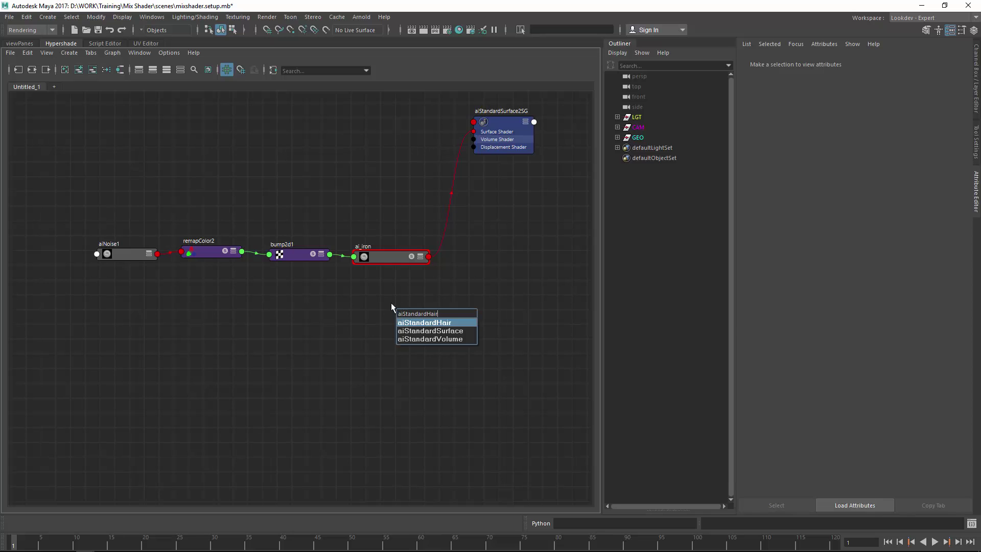
key("Down")
key("Return")
middle_click_drag(502, 329, 436, 349, "alt")
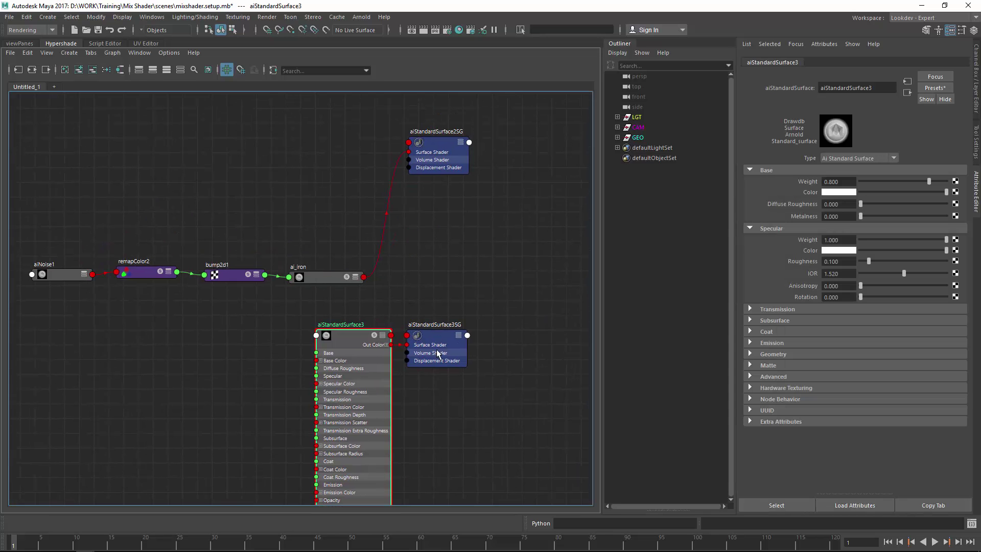
left_click_drag(435, 338, 470, 326)
key("Delete")
left_click_drag(358, 350, 334, 341)
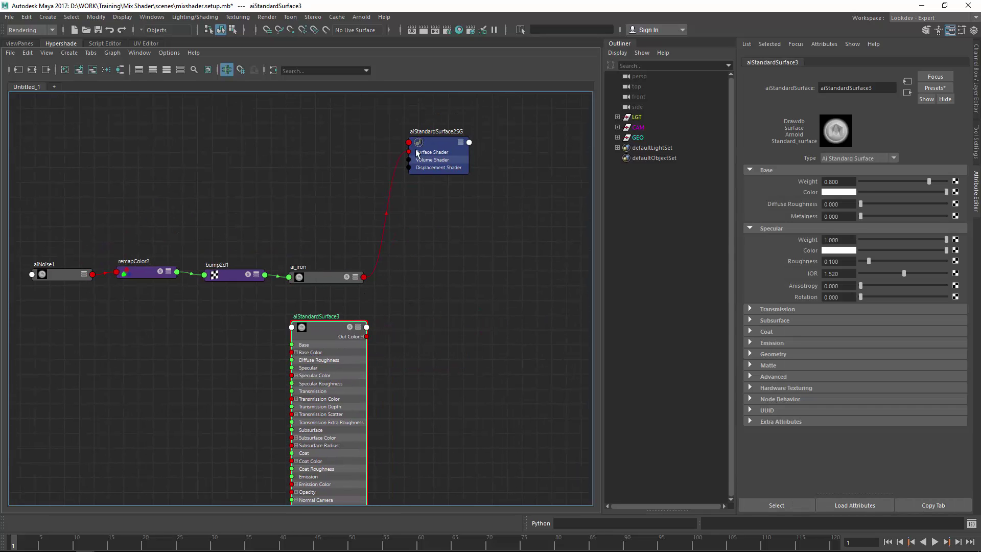
- Connect the new shader's Out Color to the Surface Shader input of aiStandardSurface2SG, replacing ai_iron
left_click_drag(417, 152, 458, 188)
left_click_drag(368, 336, 451, 194)
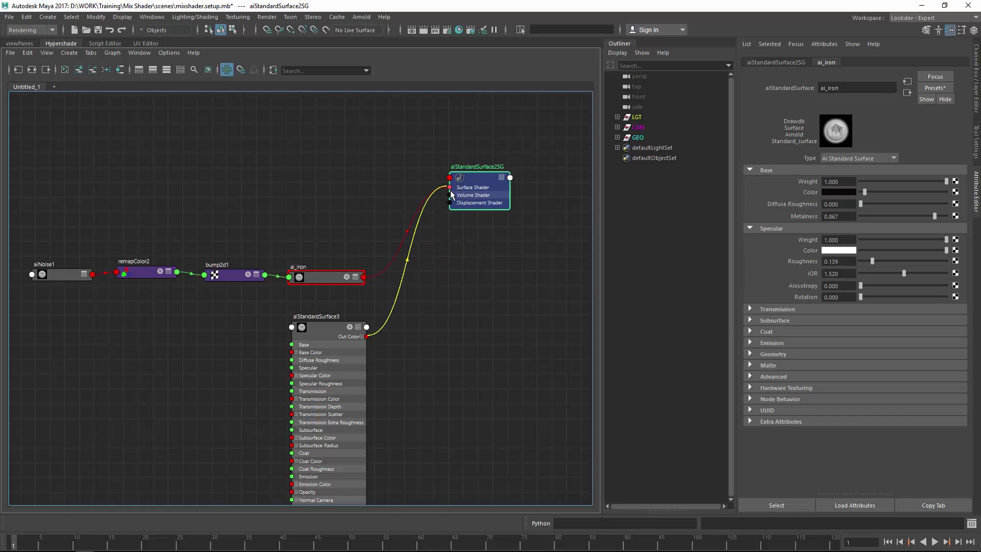
left_click(469, 288)
- Rename the new standard surface node as ai_copper and position it under ai_iron
left_click_drag(332, 332, 350, 327)
double_click(342, 311)
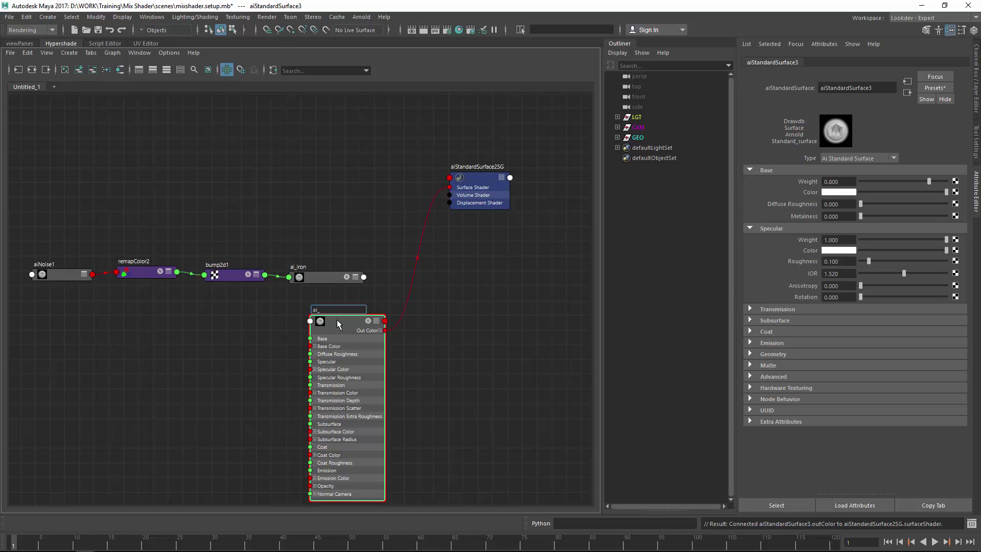
type("ai_copper")
key("Return")
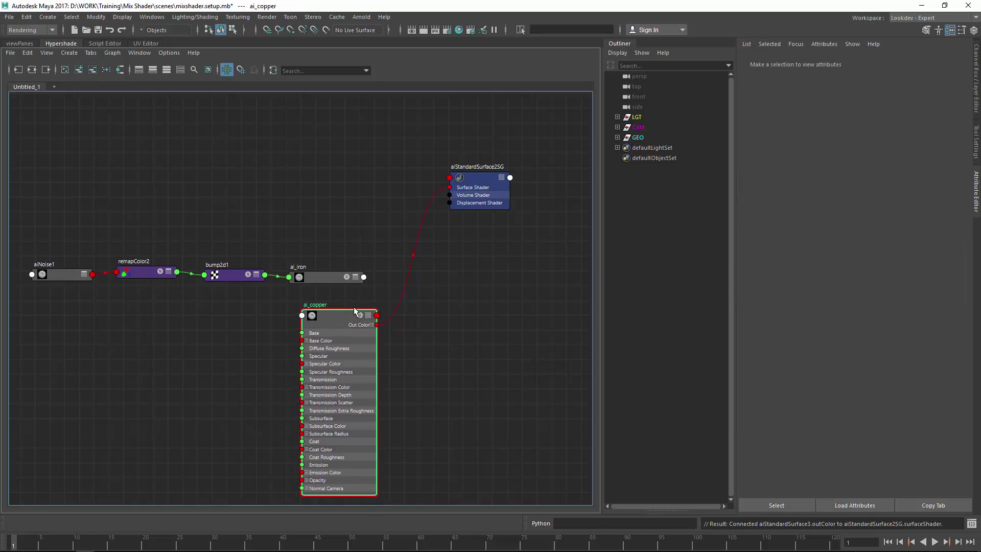
mouse_move(332, 319)
left_mouse_down()
mouse_move(325, 310)
mouse_move(328, 325)
left_mouse_up()
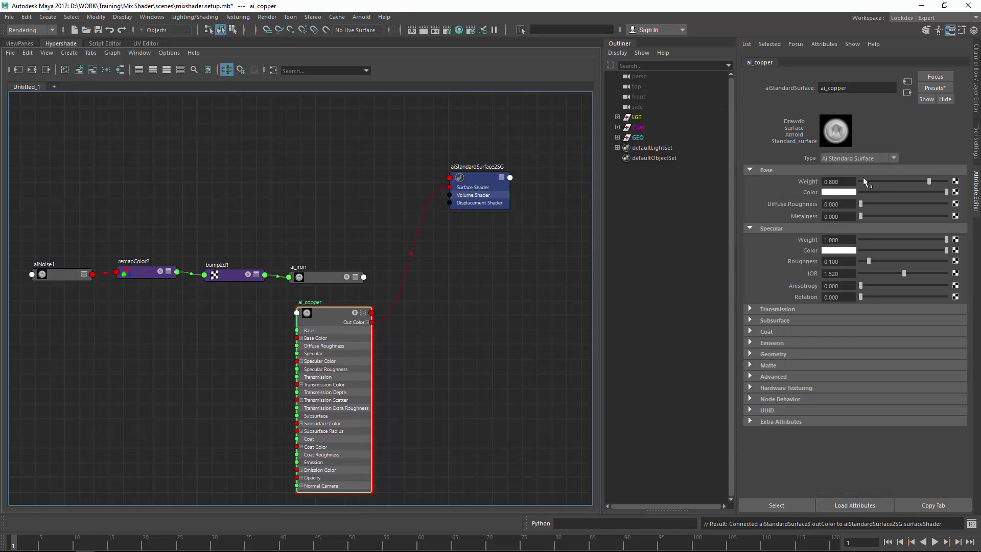
- Replace the ai_copper shader's settings with the Copper preset and align the node beneath ai_iron
left_click(936, 88)
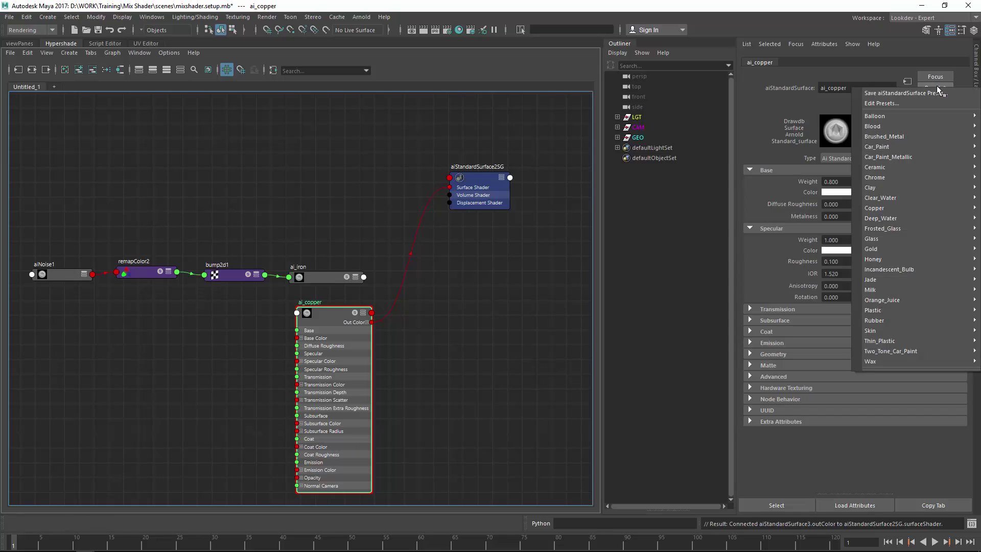
mouse_move(905, 208)
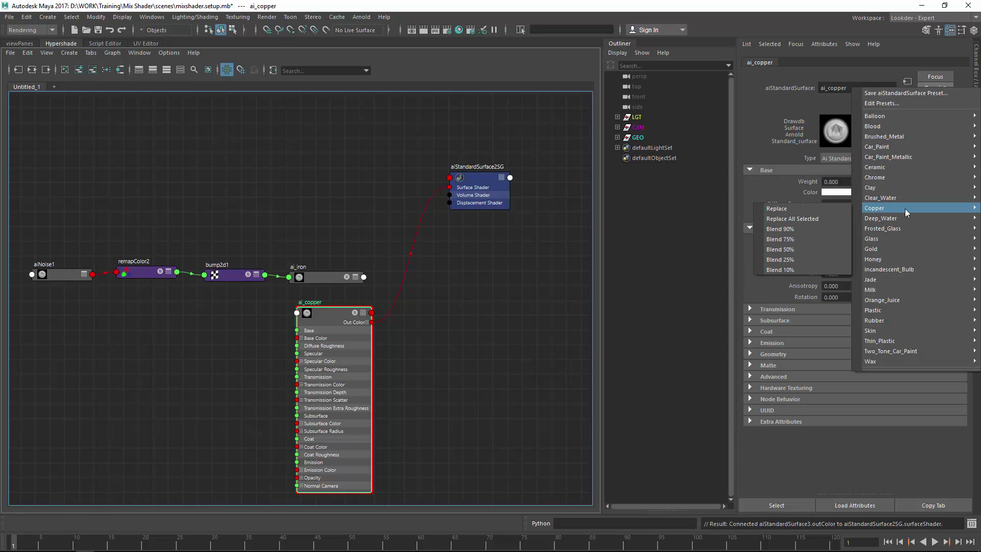
left_click(811, 209)
left_click_drag(331, 325, 326, 324)
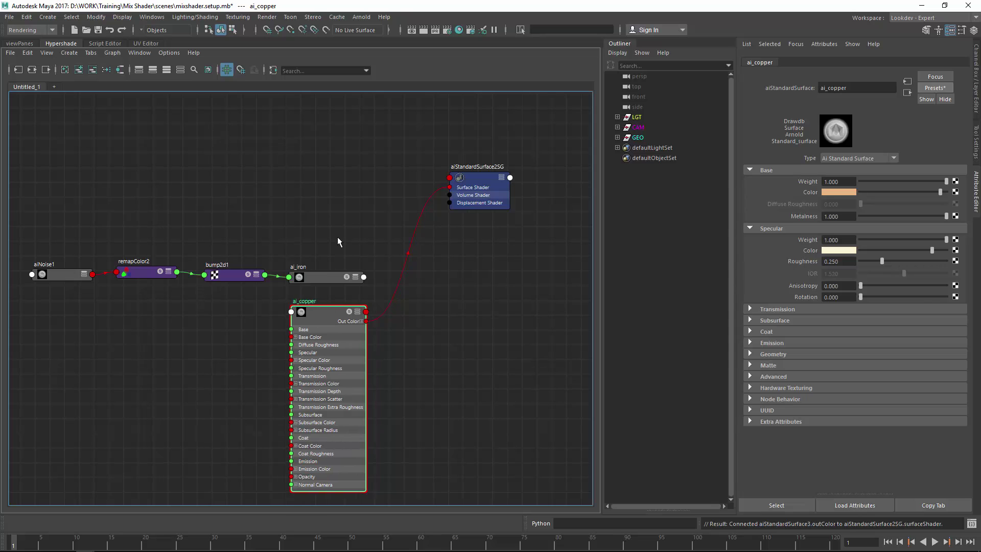
- Open the Arnold render view and darken the ai_copper base color to a medium brown
left_click(360, 18)
left_click(370, 35)
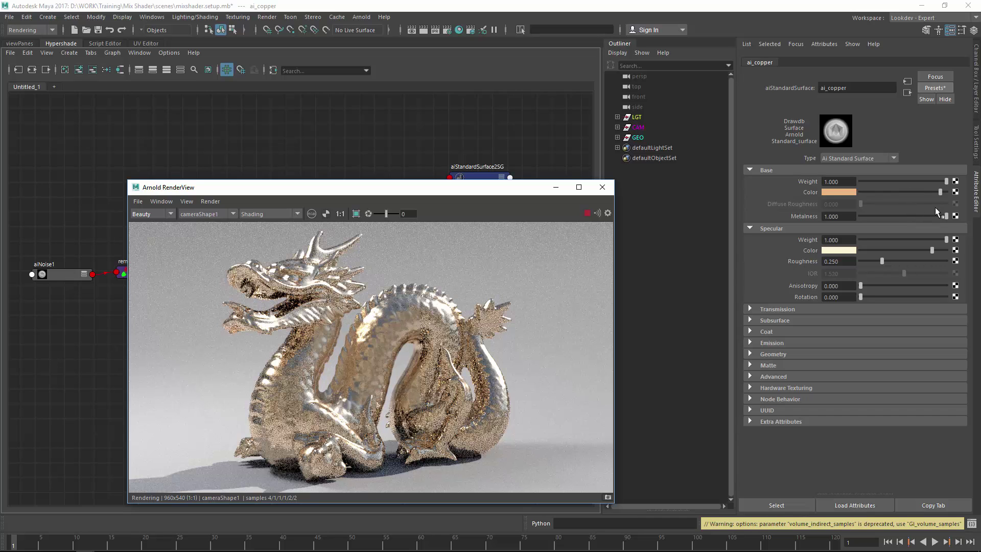
left_click_drag(940, 192, 904, 193)
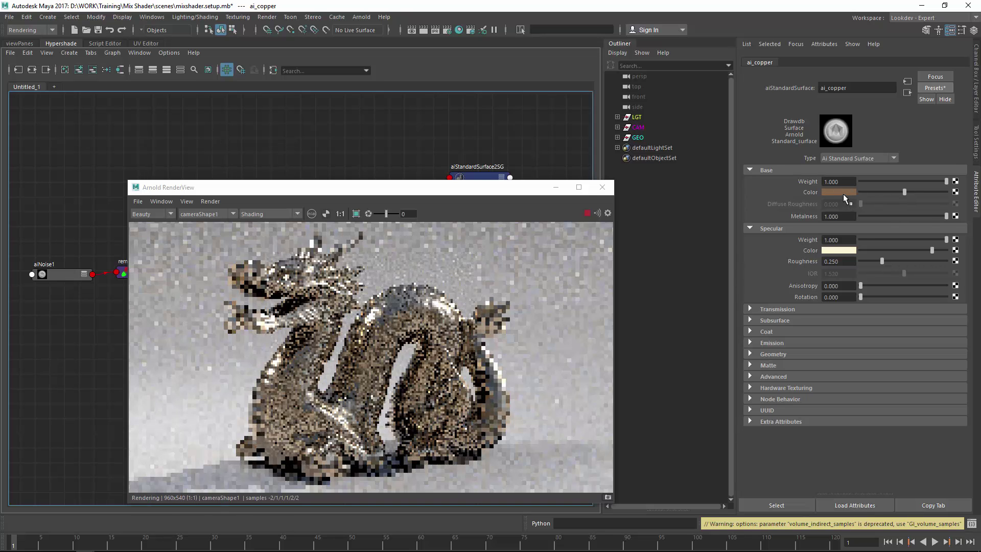
- Shift the hue of the ai_copper base color from brown to a muted red
left_click(844, 195)
left_click(845, 192)
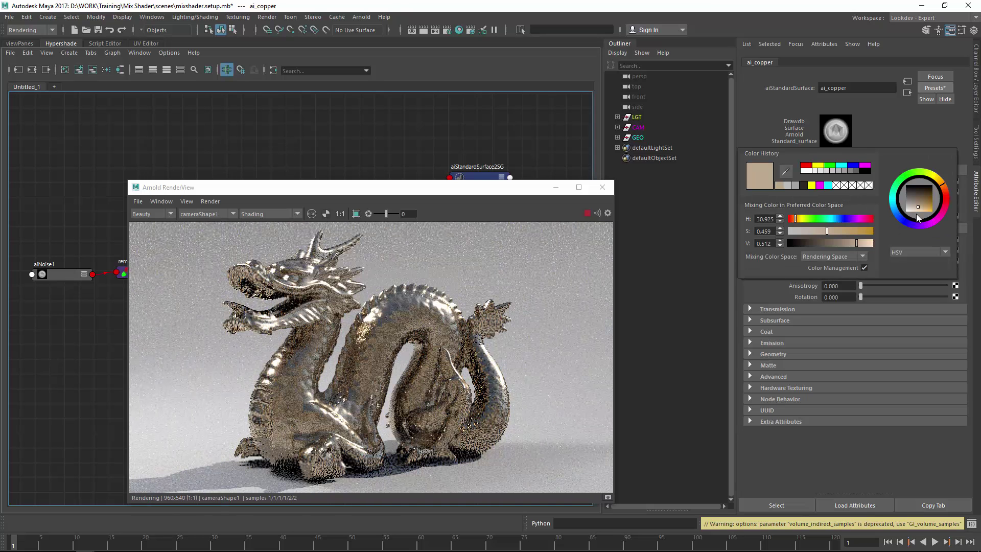
left_click(946, 196)
left_click_drag(945, 192, 946, 192)
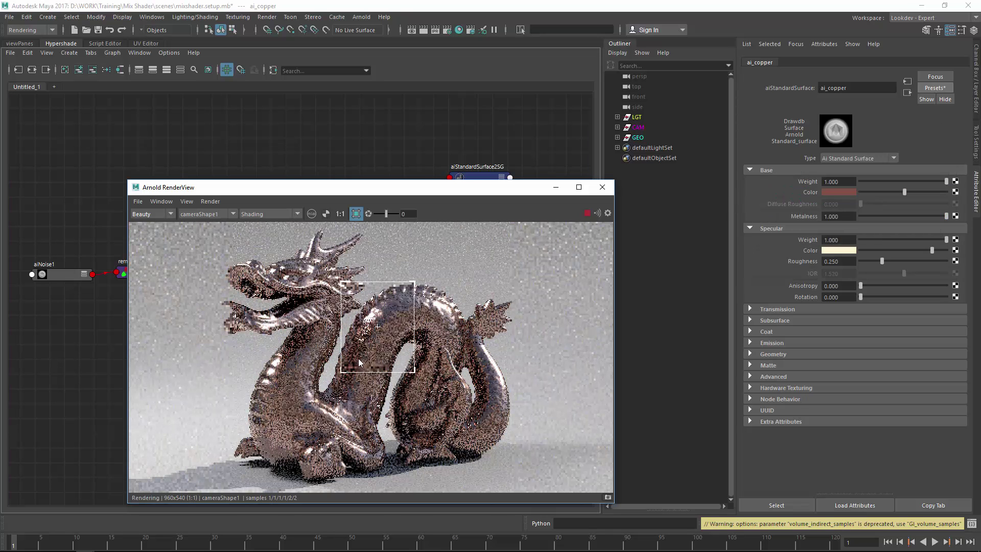
- Limit the render to a crop region over the dragon's back, then move it to the neck and enlarge it to examine the copper
left_click_drag(341, 282, 414, 372)
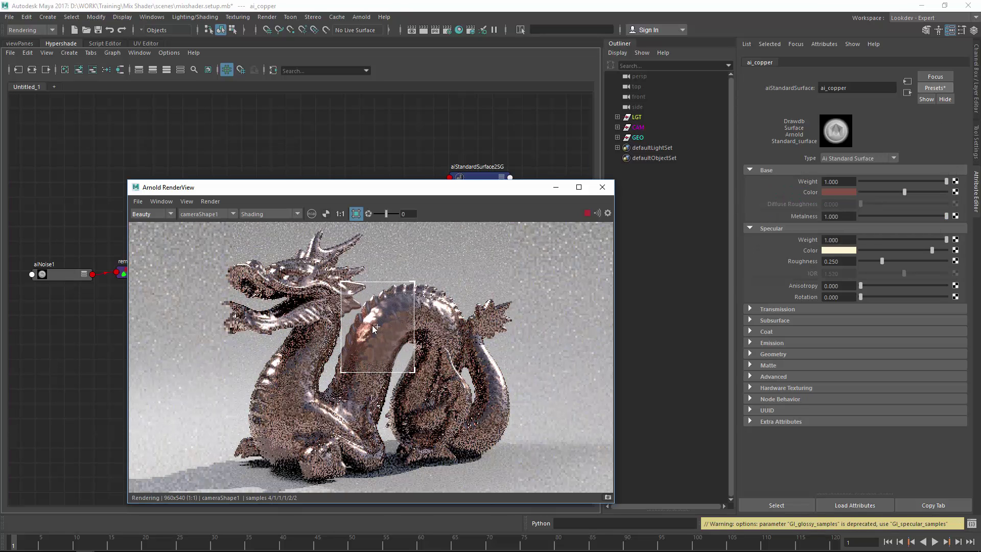
left_click_drag(377, 326, 277, 385)
left_click_drag(314, 340, 354, 316)
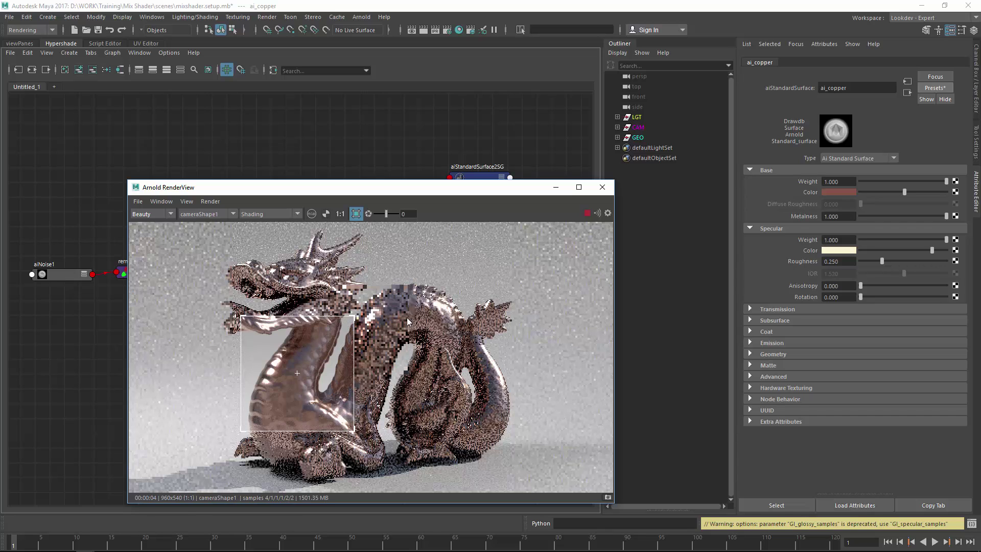
- Set ai_copper's specular roughness to 0.199 and make its base color a darker, more saturated red while checking the dragon's head
mouse_move(881, 261)
left_mouse_down()
mouse_move(865, 262)
mouse_move(888, 261)
mouse_move(877, 261)
left_mouse_up()
left_click_drag(295, 367, 290, 292)
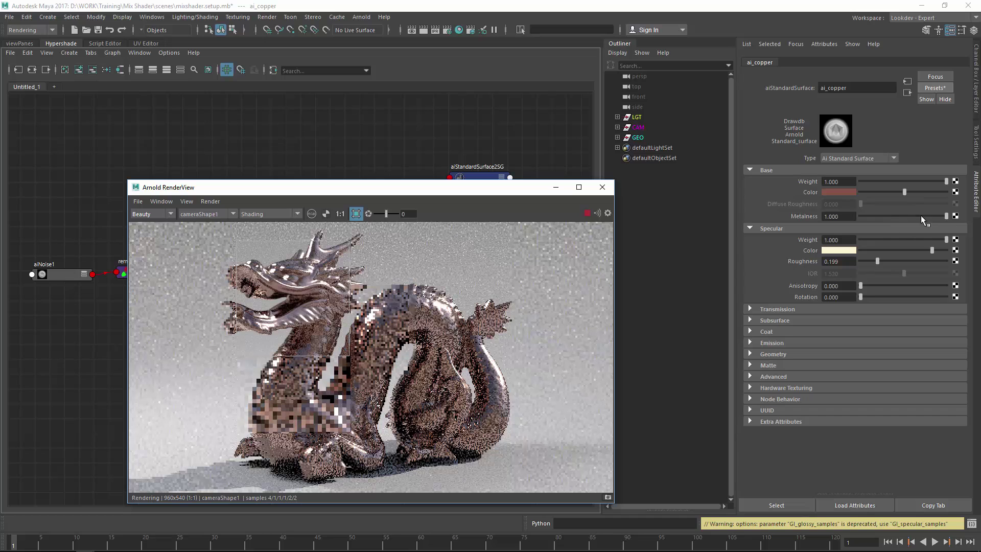
left_click_drag(904, 191, 895, 192)
left_click(843, 193)
left_click_drag(829, 233, 838, 234)
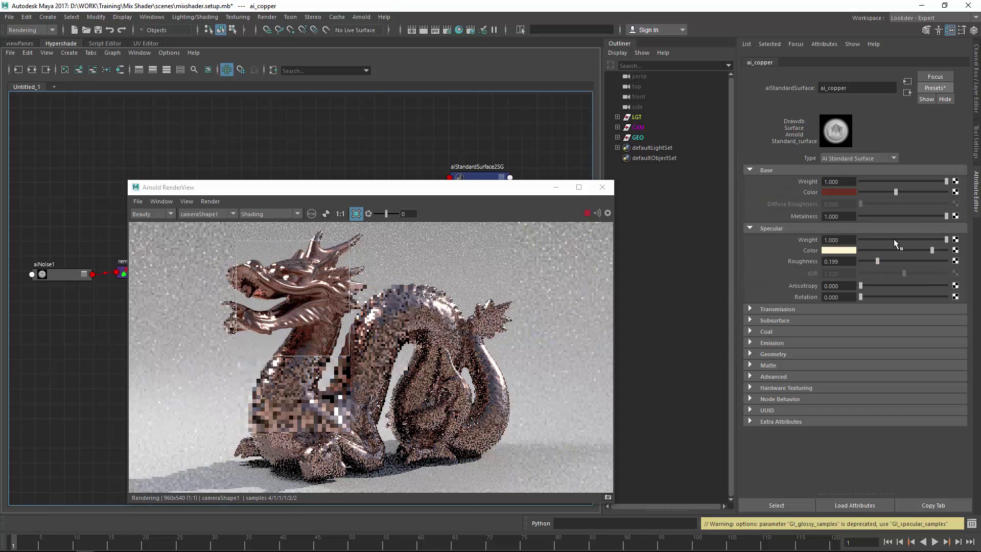
- Set the ai_copper specular color to orange (H 30, S 0.776, V 1), check the full-frame render and close the render view
left_click(841, 251)
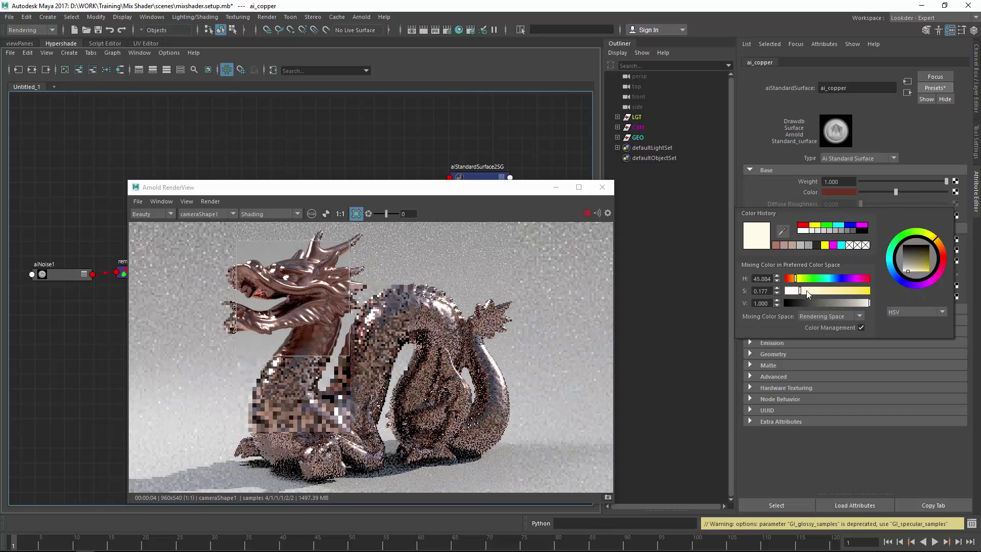
left_click_drag(806, 290, 849, 291)
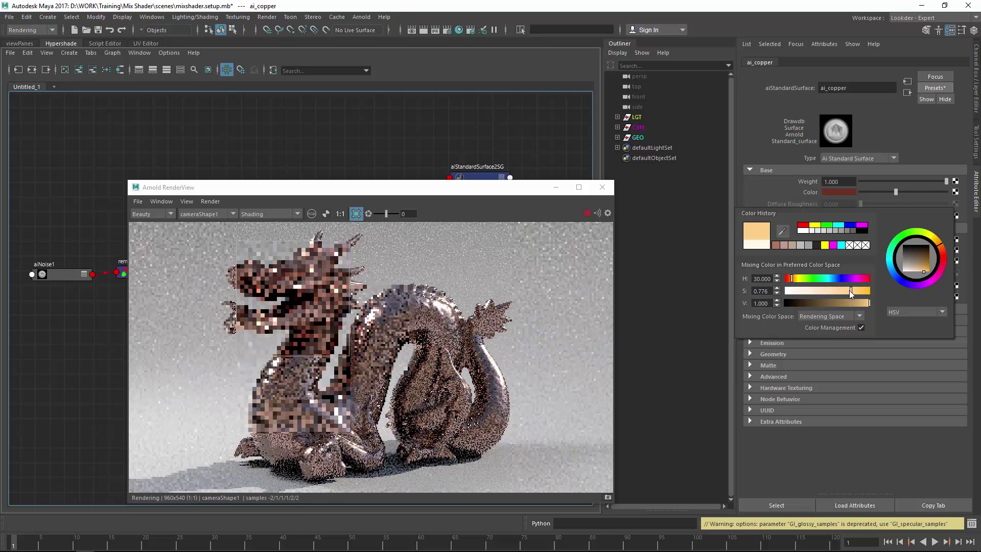
left_click_drag(330, 280, 341, 276)
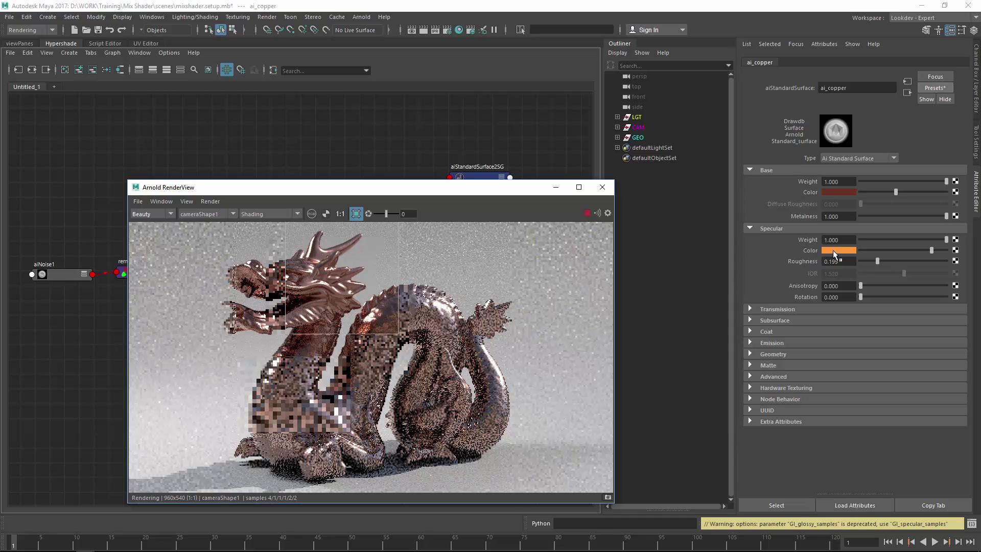
left_click(356, 213)
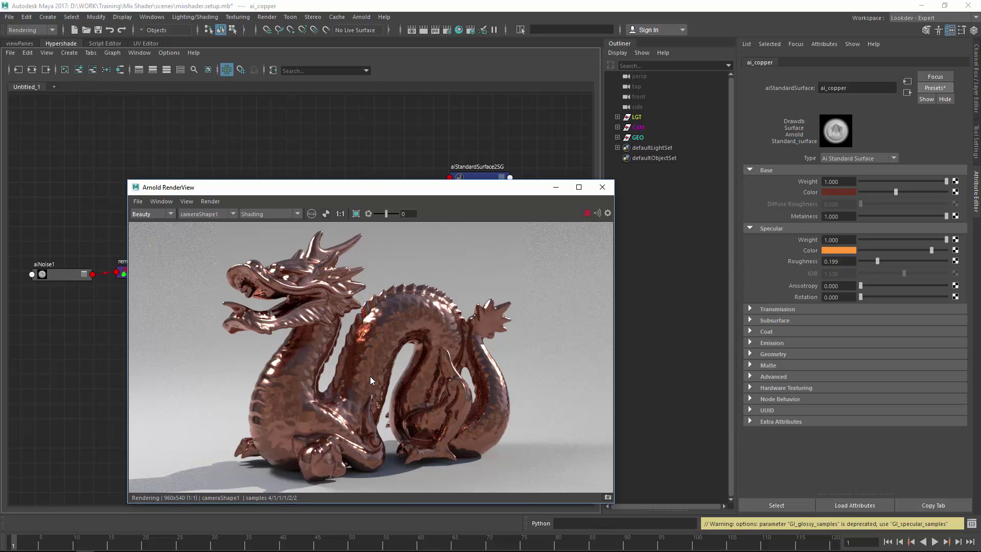
left_click(602, 187)
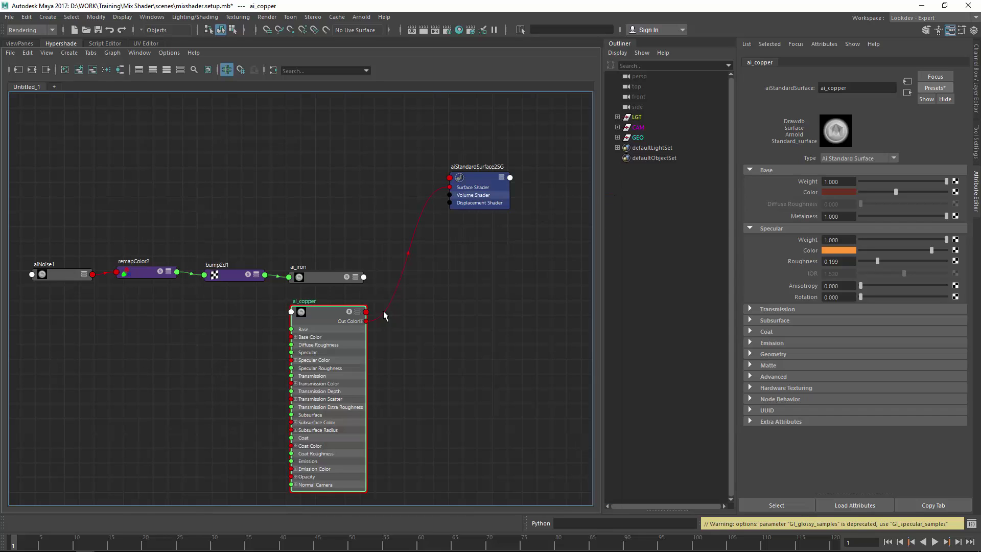
- Collapse the ai_copper node to its minimal view and place it beneath ai_iron
key("1")
left_click_drag(331, 316, 320, 325)
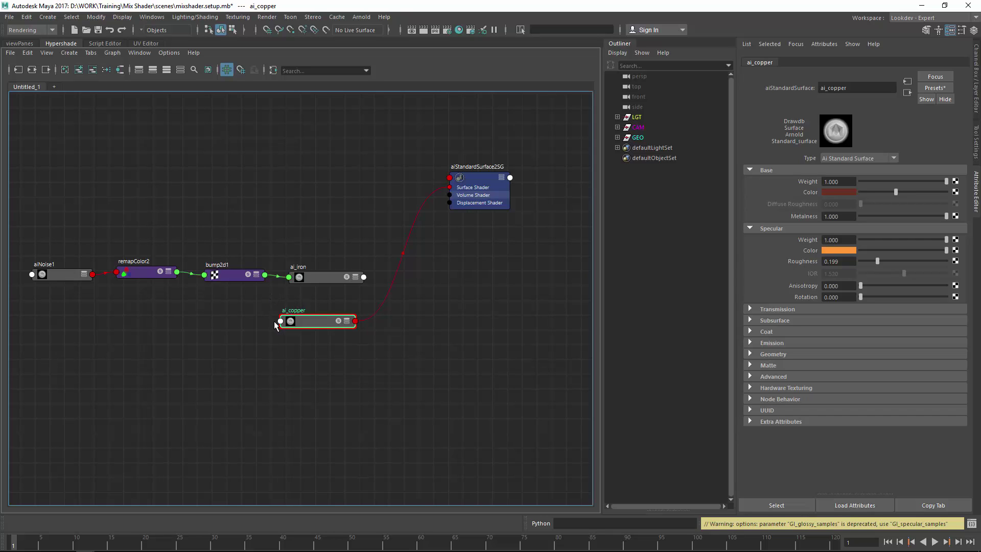
left_click(343, 368)
middle_click_drag(429, 267, 383, 284, "alt")
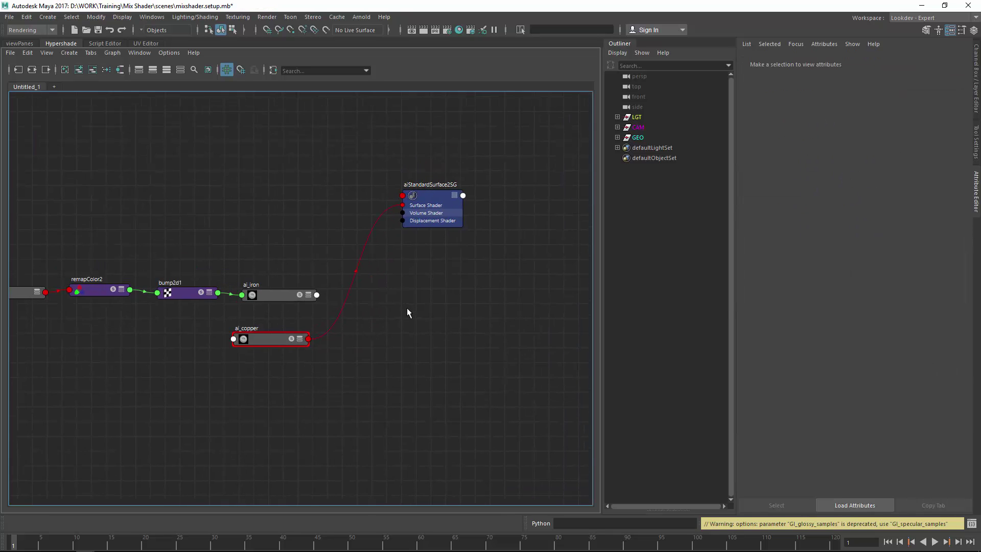
- Create an aiMixShader node and delete the shading group that comes with it
key("Tab")
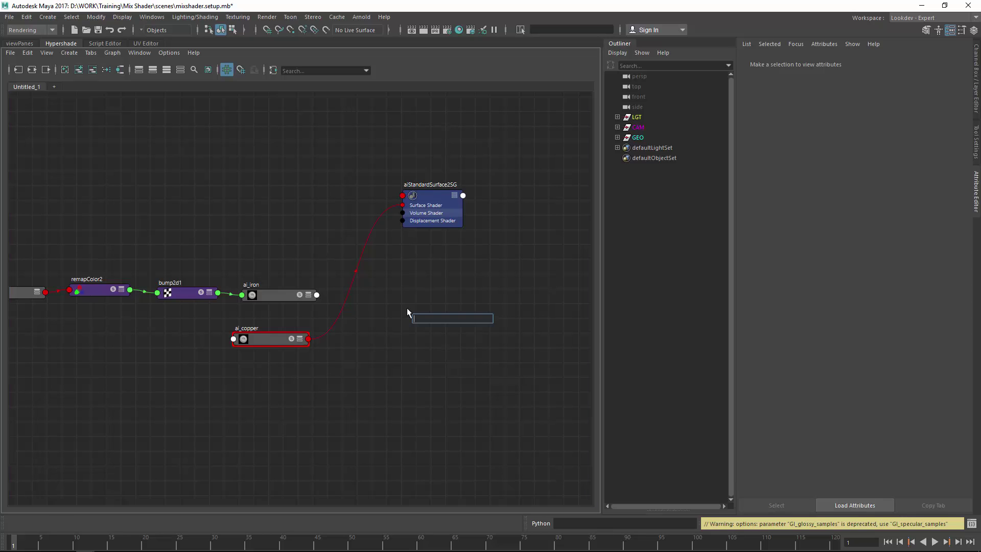
type("aimix")
key("Return")
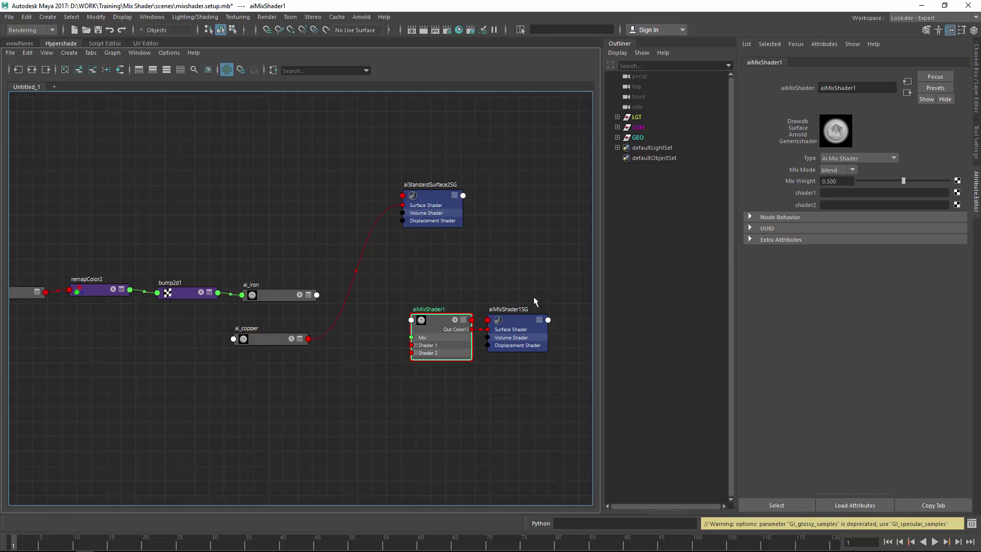
left_click(525, 321)
key("Delete")
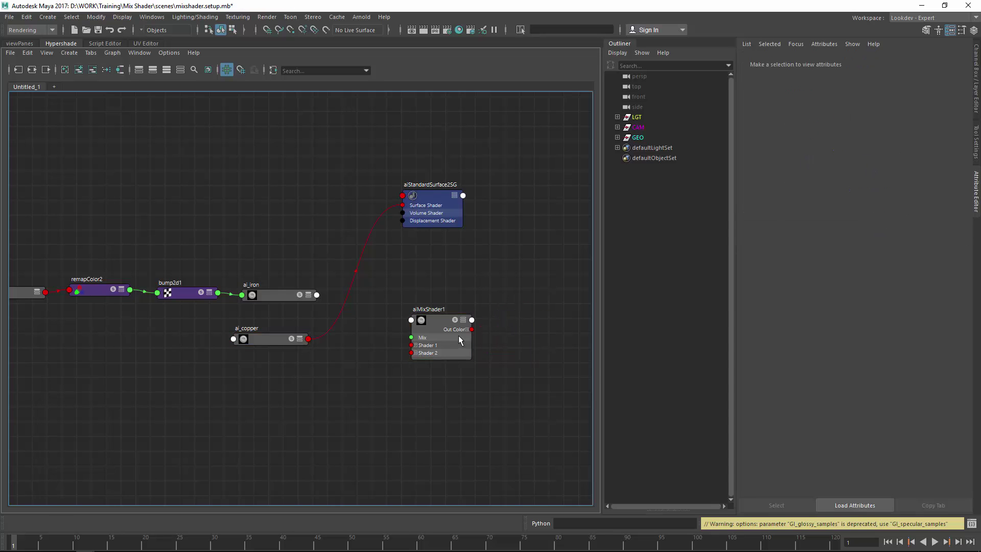
- Connect aiMixShader1's Out Color to the Surface Shader of aiStandardSurface2SG and arrange both nodes side by side
left_click_drag(458, 335, 419, 326)
mouse_move(432, 222)
left_mouse_down()
mouse_move(512, 227)
mouse_move(428, 237)
left_mouse_up()
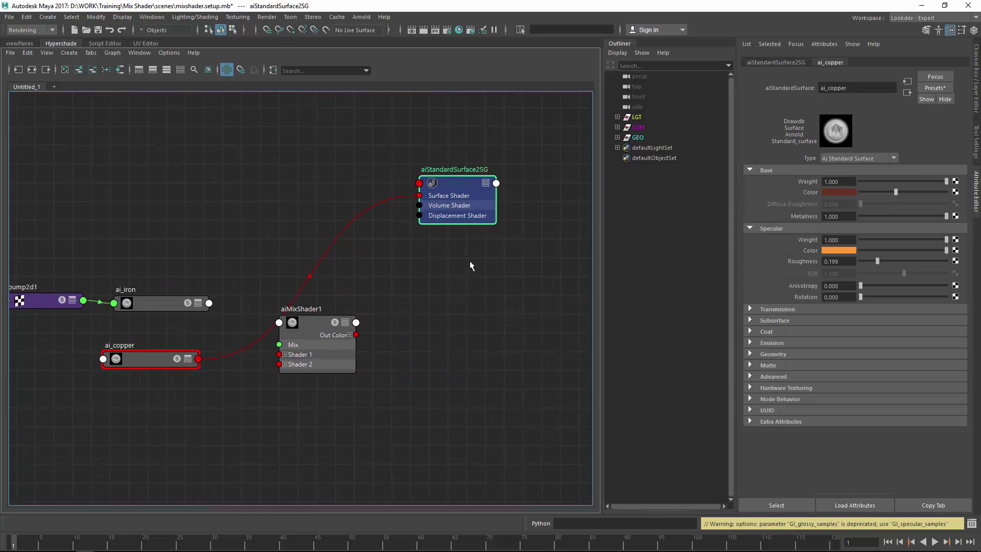
left_click_drag(356, 335, 377, 244)
left_click_drag(453, 210, 497, 223)
left_click_drag(364, 278, 384, 310)
left_click_drag(479, 225, 474, 282)
left_click_drag(378, 286, 373, 300)
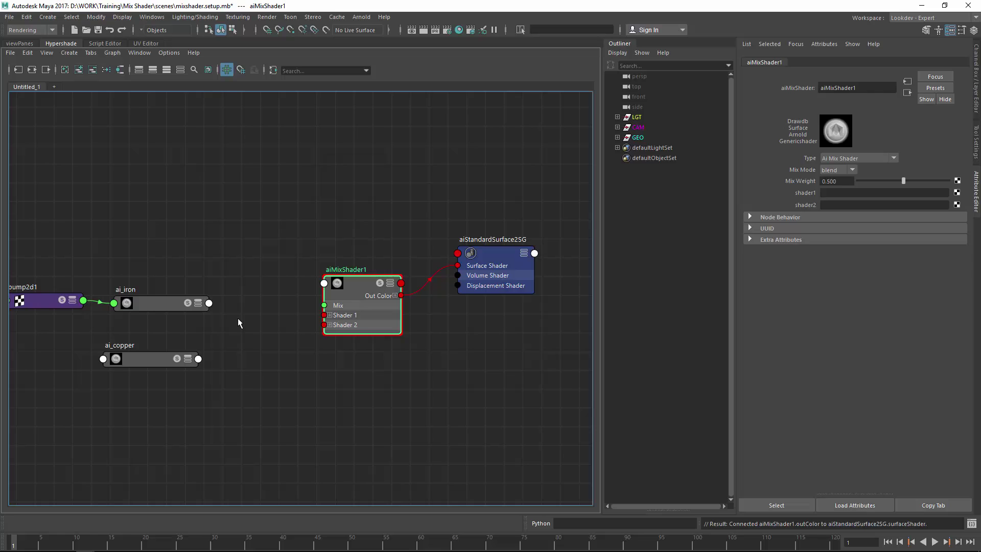
- Connect ai_iron's Out Color to Shader 1 and ai_copper's Out Color to Shader 2 of aiMixShader1
left_click(210, 305)
mouse_move(235, 312)
left_click(320, 310)
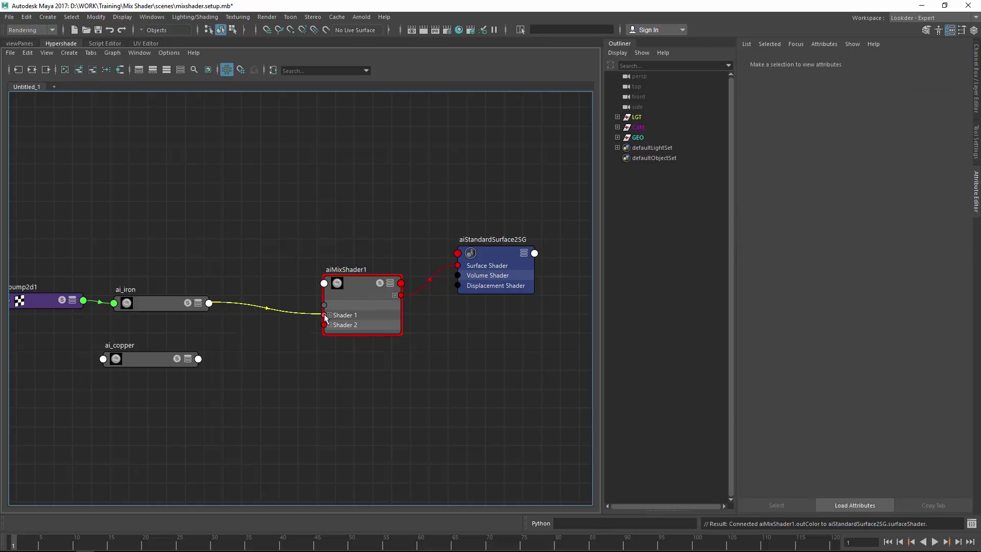
left_click(324, 315)
left_click(198, 359)
mouse_move(228, 367)
left_click(317, 368)
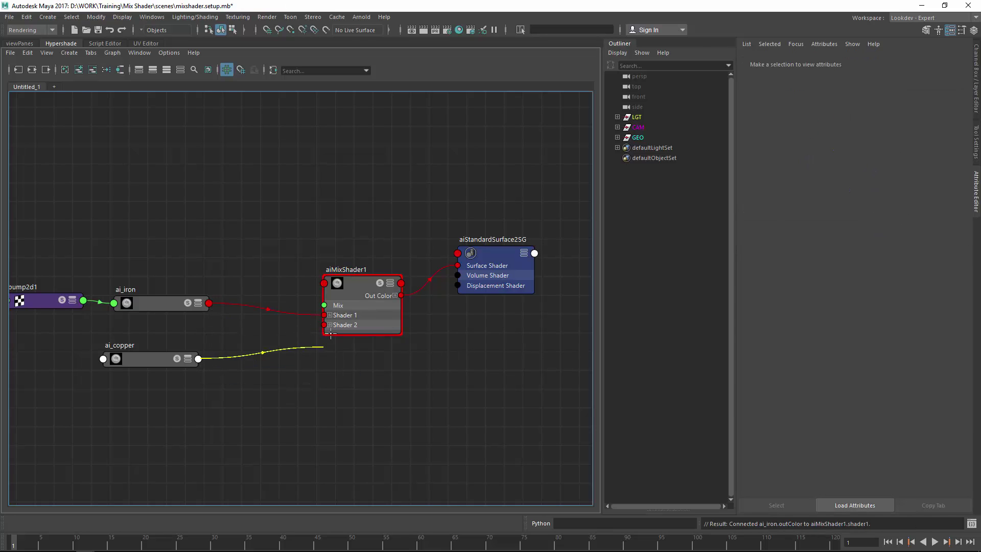
left_click(324, 325)
left_click(361, 290)
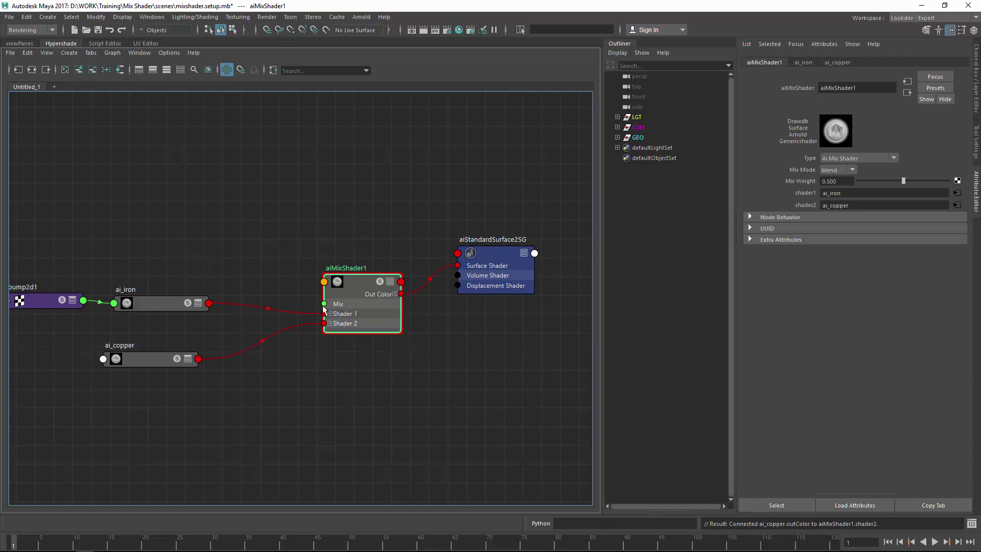
left_click_drag(358, 284, 351, 281)
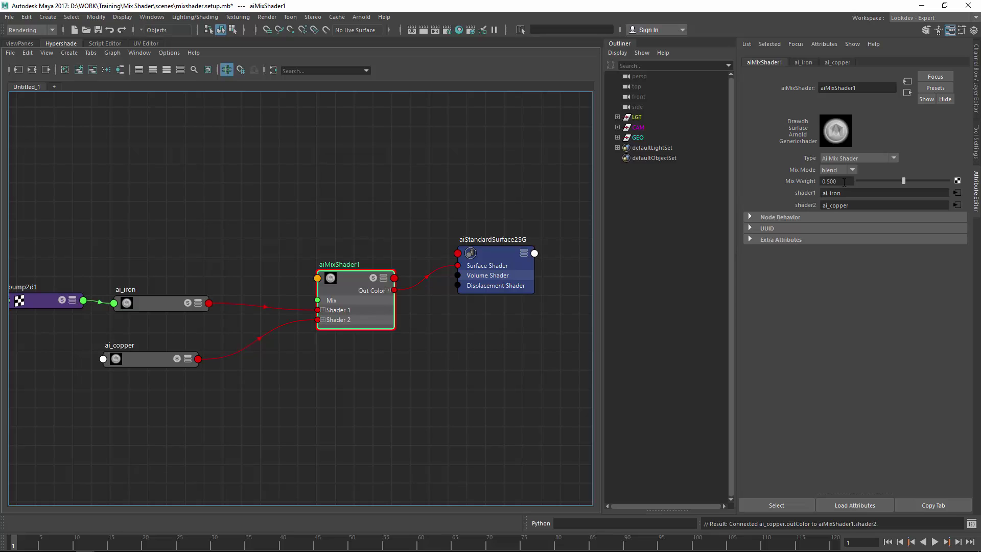
- Render the dragon in the Arnold render view and examine the blended shader in a crop region over its back
left_click(364, 18)
left_click(370, 37)
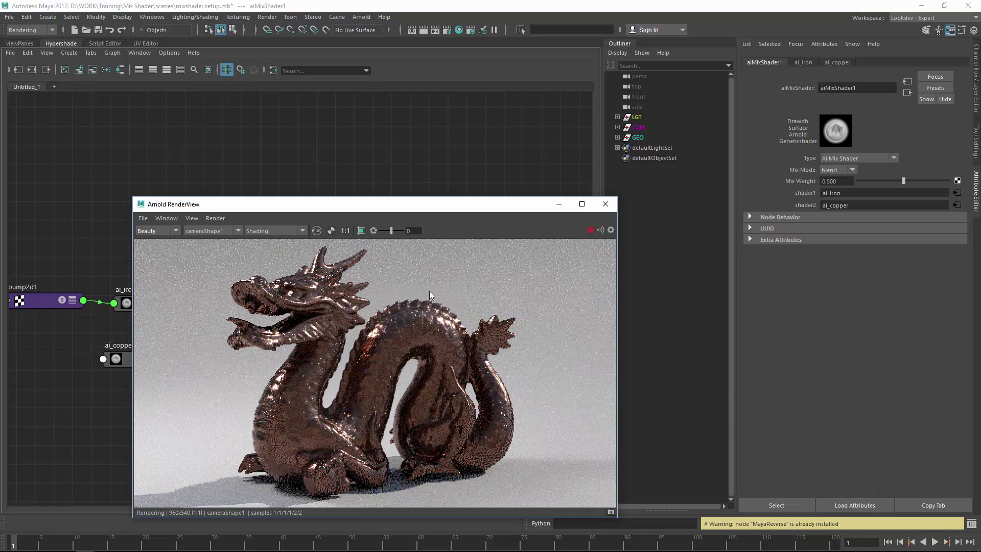
left_click_drag(432, 287, 351, 380)
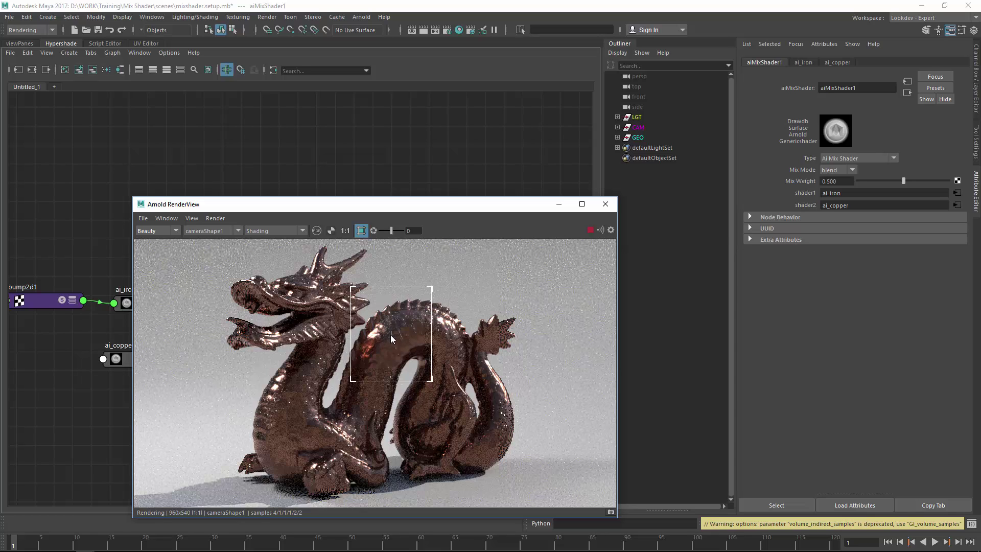
left_click_drag(392, 334, 407, 337)
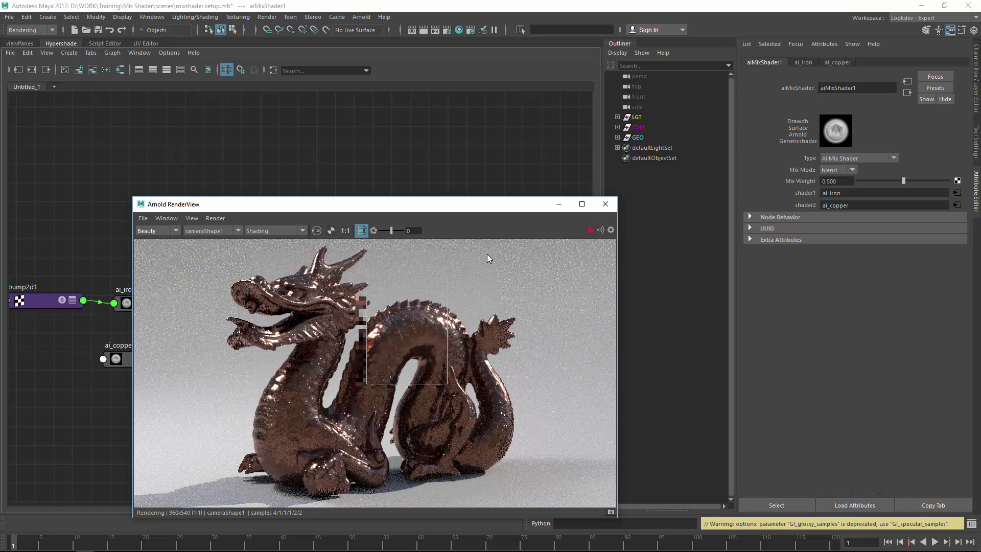
left_click(604, 204)
- Create an aiAmbientOcclusion node and delete the shading group attached to it
left_click(336, 339)
key("Tab")
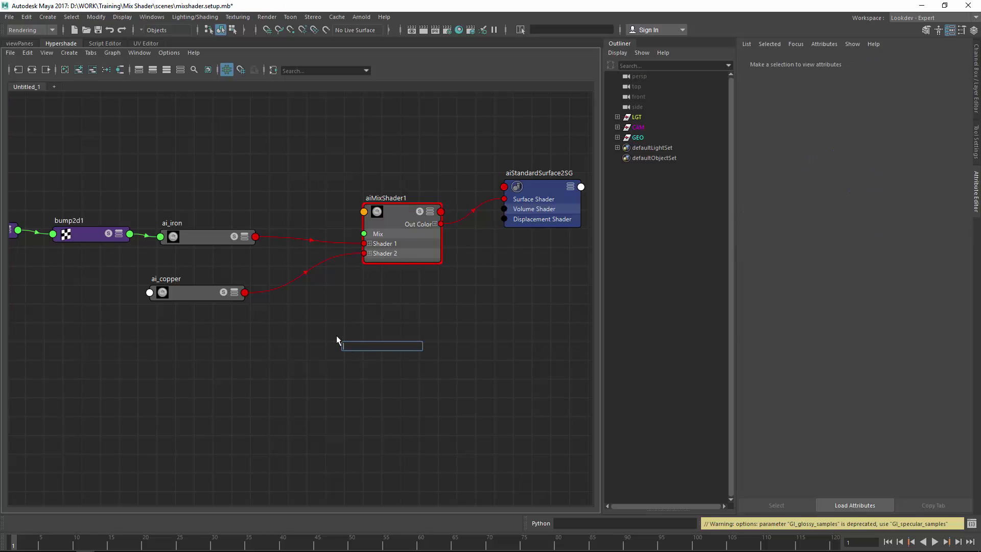
type("aiam")
key("Down")
key("Return")
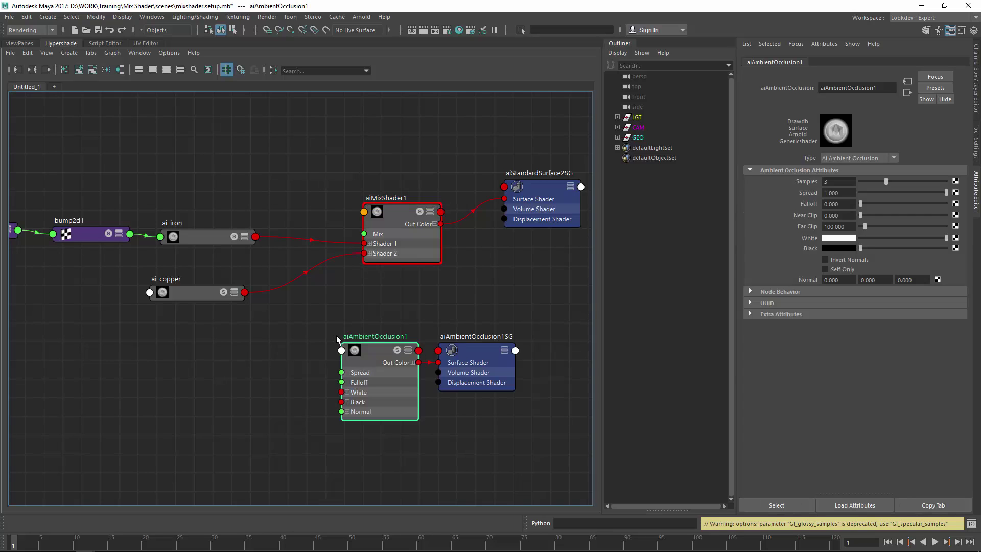
left_click_drag(486, 351, 487, 343)
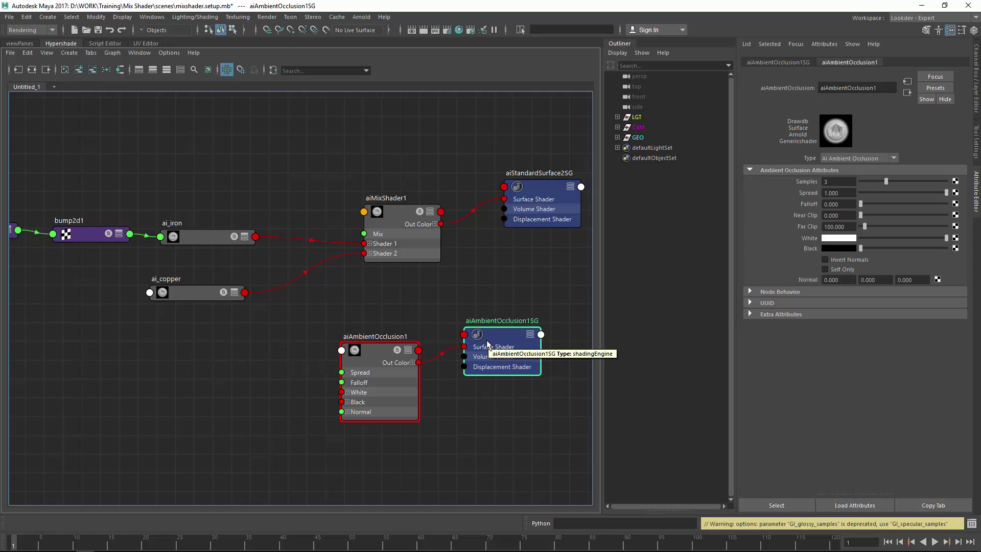
key("Delete")
- Position aiAmbientOcclusion1 above the ai_iron node, leaving free space between it, aiMixShader1 and the shading group
left_click_drag(372, 353, 400, 155)
middle_click_drag(399, 155, 326, 247, "alt")
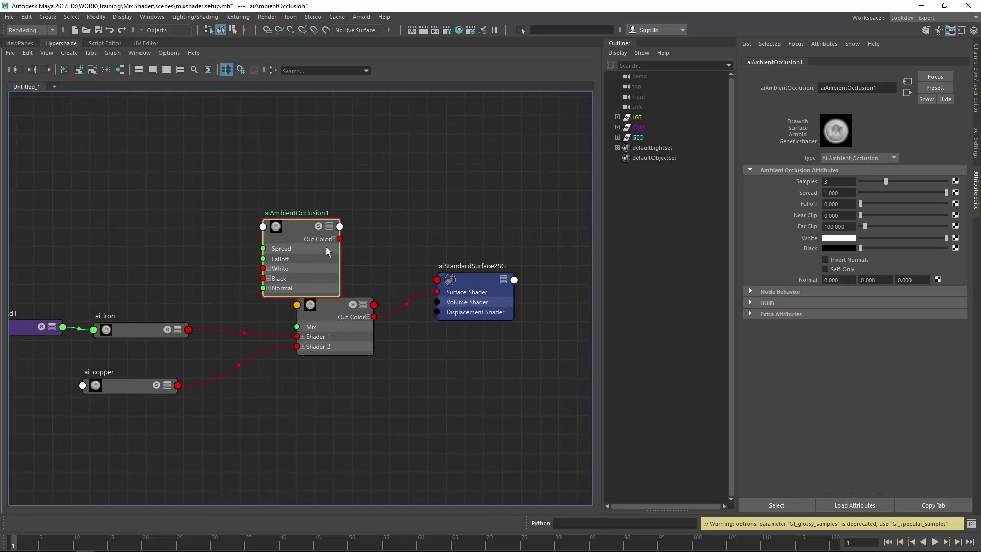
left_click_drag(326, 247, 348, 238)
middle_click_drag(403, 263, 352, 246, "alt")
scroll(350, 247, "up", 1)
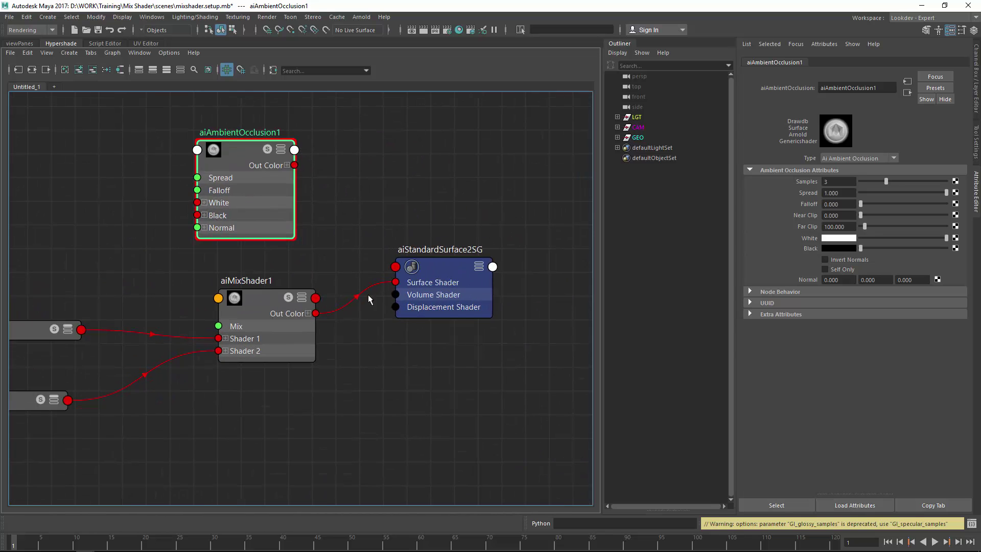
left_click_drag(423, 289, 470, 273)
left_click_drag(266, 349, 287, 365)
left_click_drag(212, 187, 109, 185)
middle_click_drag(193, 217, 342, 205, "alt")
left_click_drag(296, 212, 216, 209)
- Create an aiComposite node beneath the ambient occlusion node
key("Tab")
type("com")
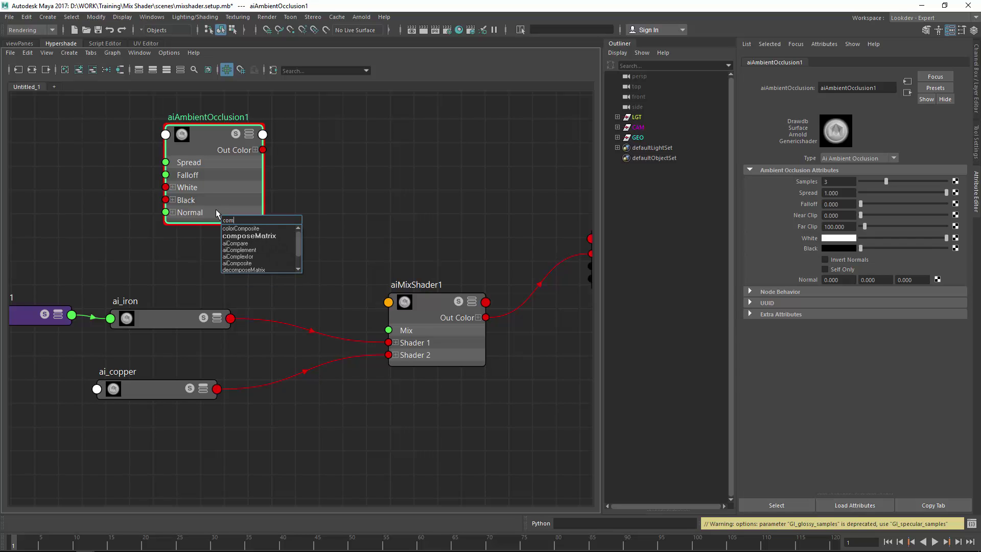
key("Down")
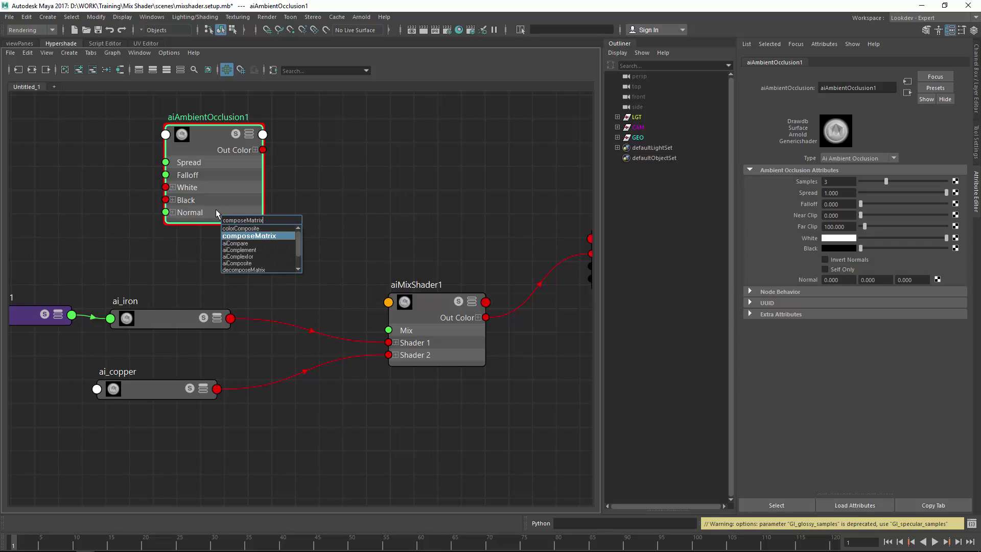
key("BackSpace")
key("BackSpace")
key("BackSpace")
key("BackSpace")
key("BackSpace")
key("BackSpace")
key("BackSpace")
key("BackSpace")
key("BackSpace")
key("BackSpace")
key("BackSpace")
key("BackSpace")
key("BackSpace")
type("aimi")
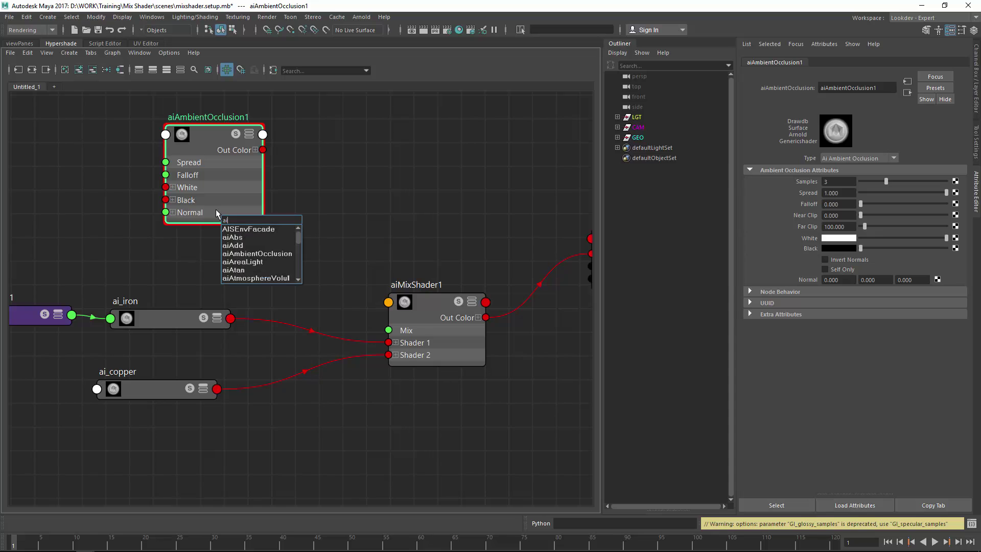
key("BackSpace")
key("BackSpace")
type("co")
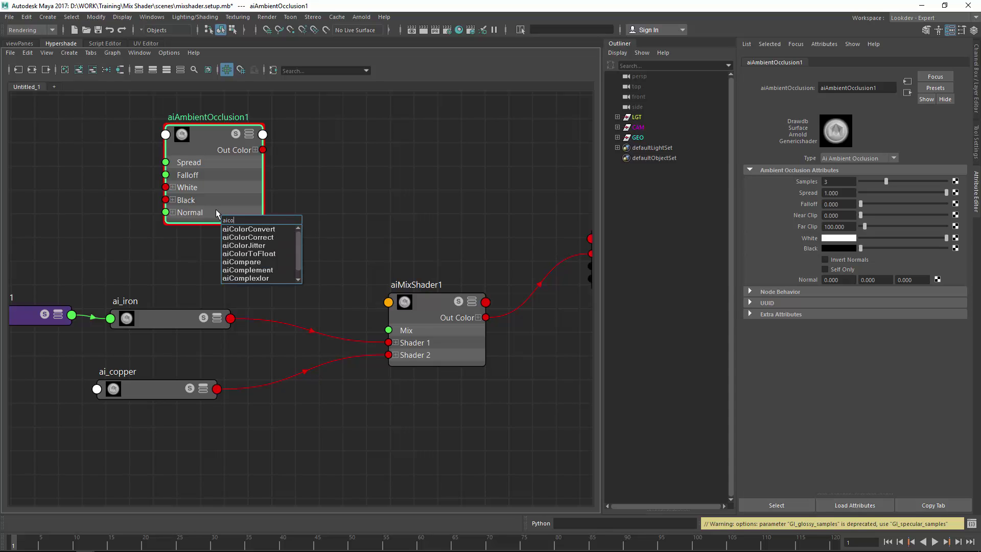
type("mposite")
key("Return")
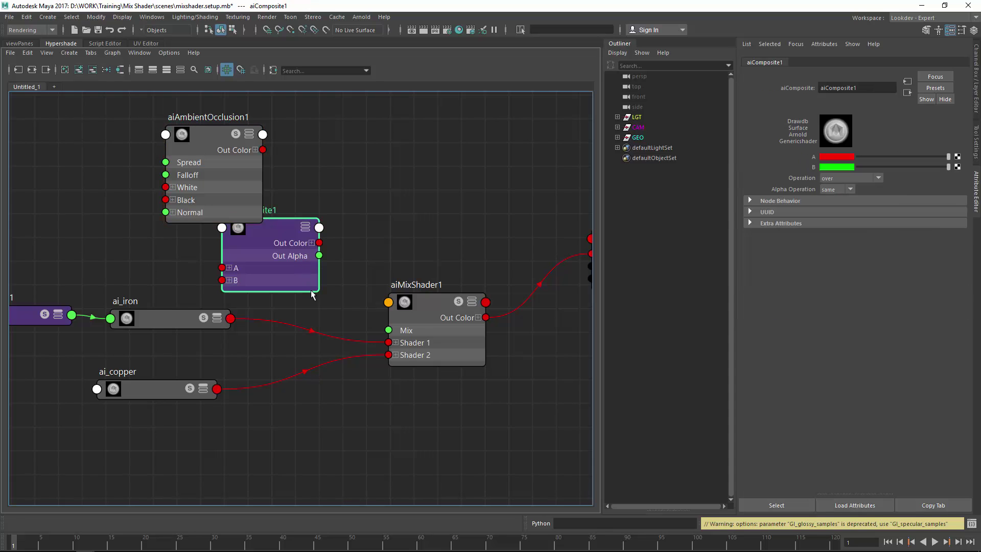
- Spread aiAmbientOcclusion1 and aiComposite1 apart and connect the occlusion's Out Color to both the A and B inputs of the composite
left_click_drag(296, 270, 360, 219)
left_click_drag(250, 187, 165, 199)
left_click_drag(301, 204, 276, 188)
left_click_drag(178, 161, 258, 197)
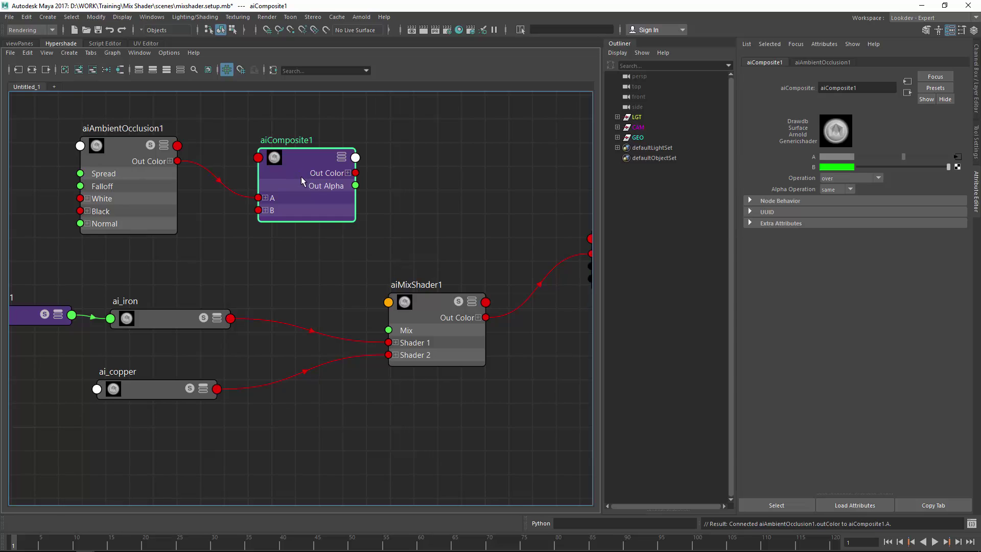
left_click_drag(177, 160, 259, 210)
- Examine the available Operation and Alpha Operation modes of aiComposite1
left_click(850, 177)
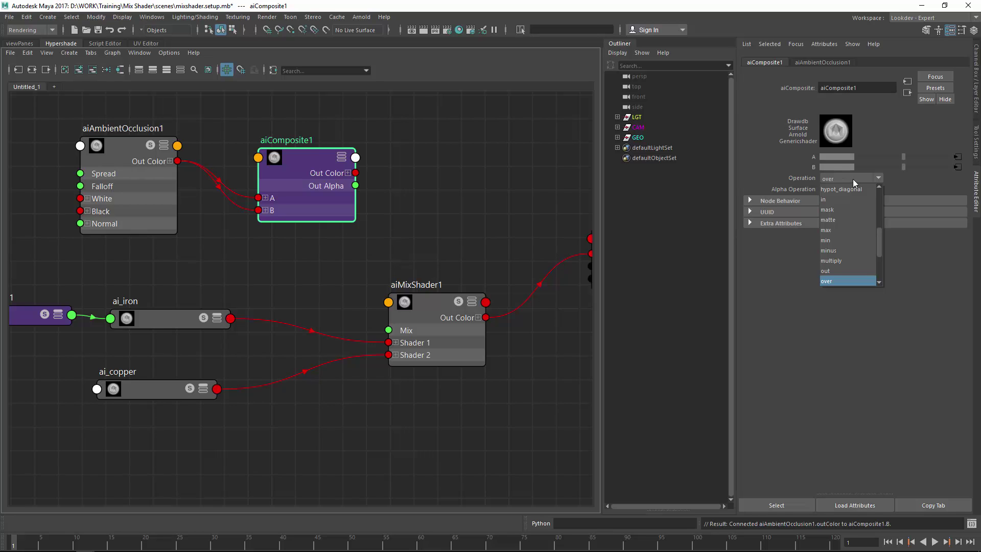
left_click(853, 178)
left_click(848, 189)
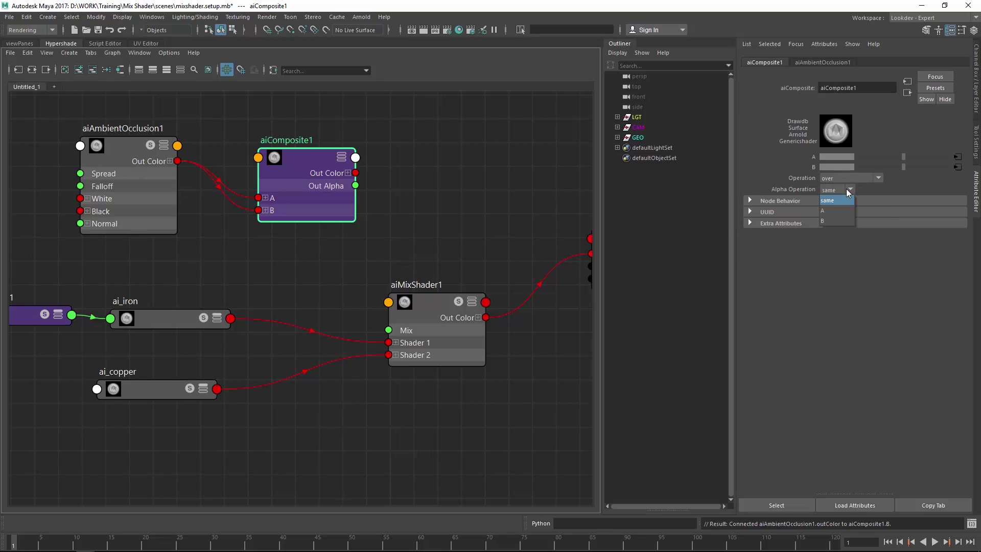
left_click(834, 188)
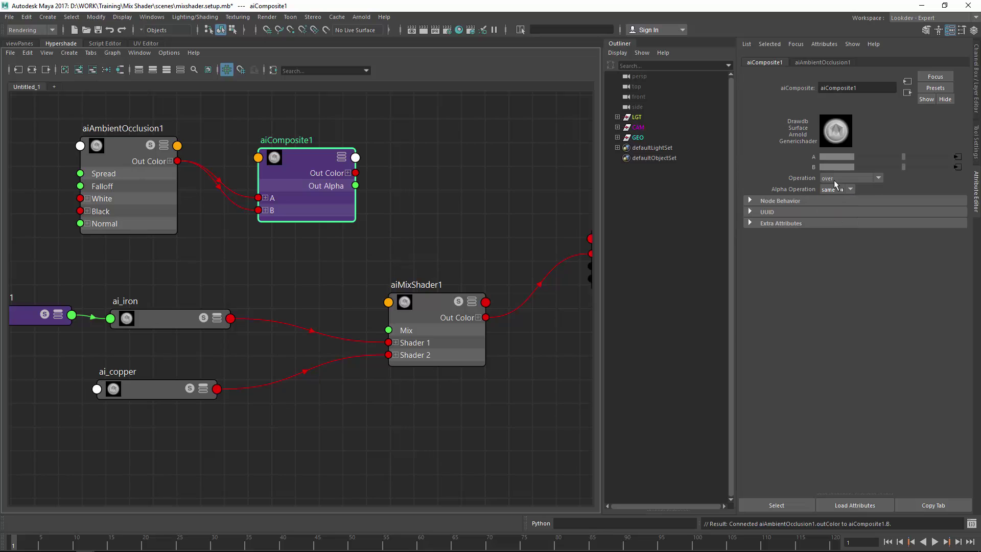
left_click(834, 179)
left_click_drag(879, 241, 877, 267)
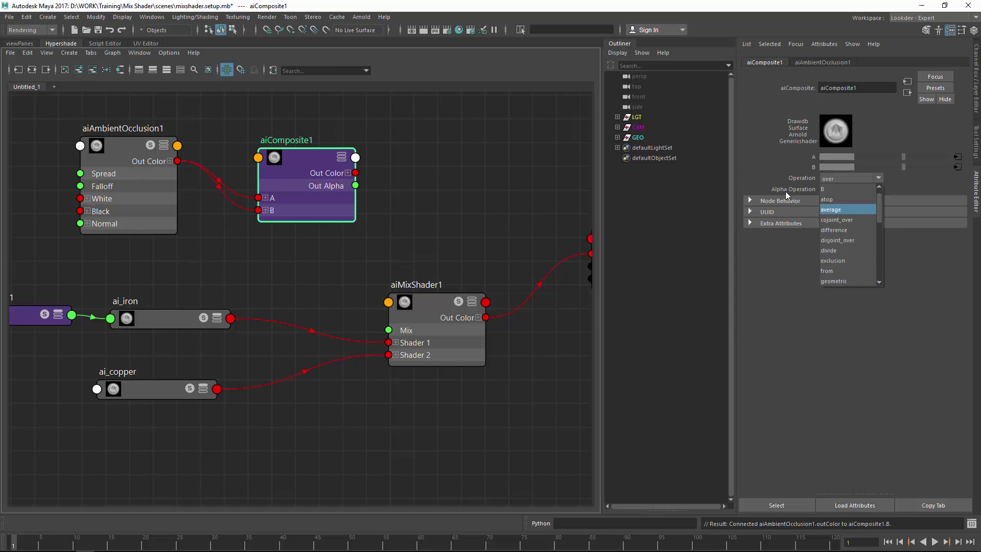
left_click(370, 149)
- Make room beside aiMixShader1, connect aiComposite1's Out Color R to the mix shader's Mix input, and save the scene
left_click_drag(142, 169, 89, 170)
left_click_drag(320, 190, 273, 174)
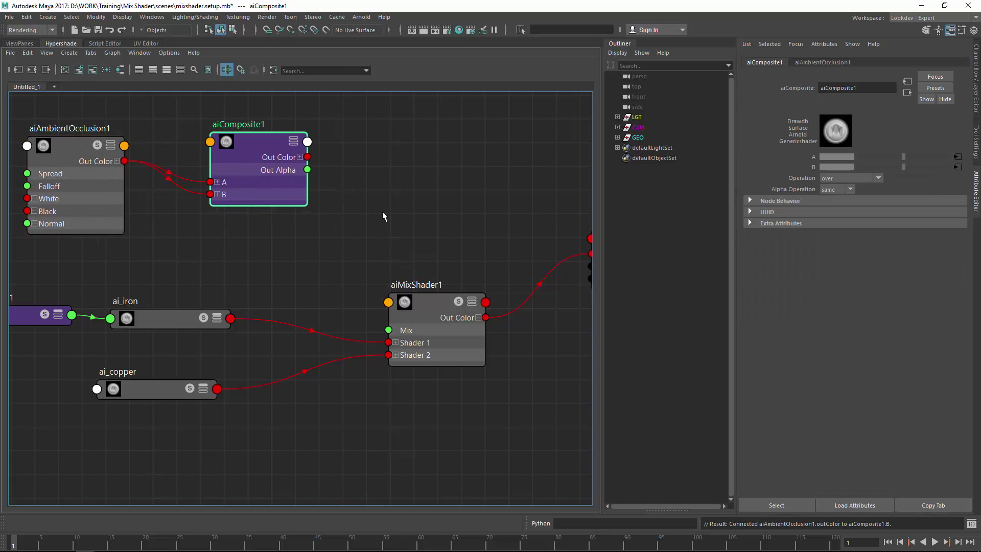
middle_click_drag(363, 191, 341, 179, "alt")
left_click(278, 144)
left_click_drag(285, 157, 367, 317)
left_click(379, 250)
key("ctrl+s")
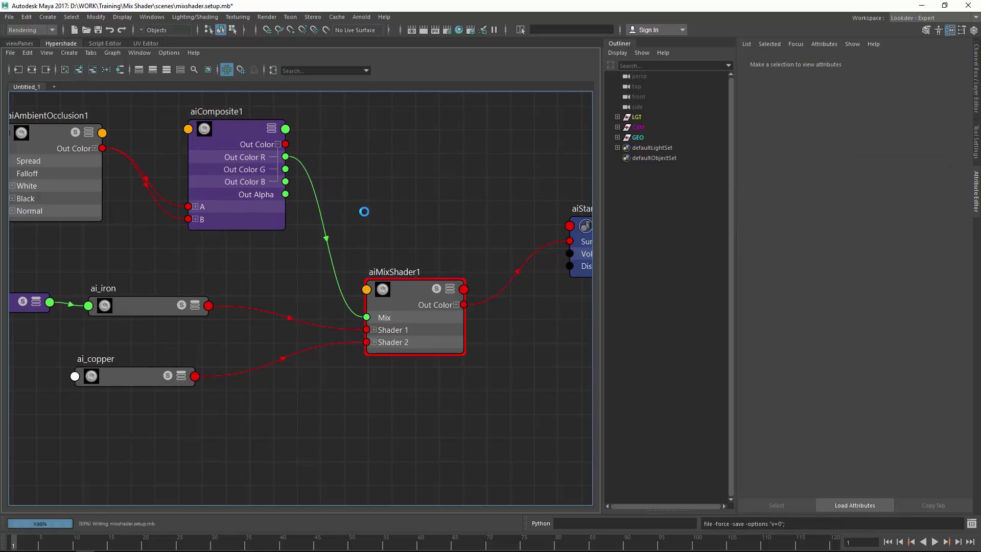
- Open the Arnold RenderView and start an IPR render of a crop region over the dragon's front foot
left_click(357, 17)
left_click(397, 61)
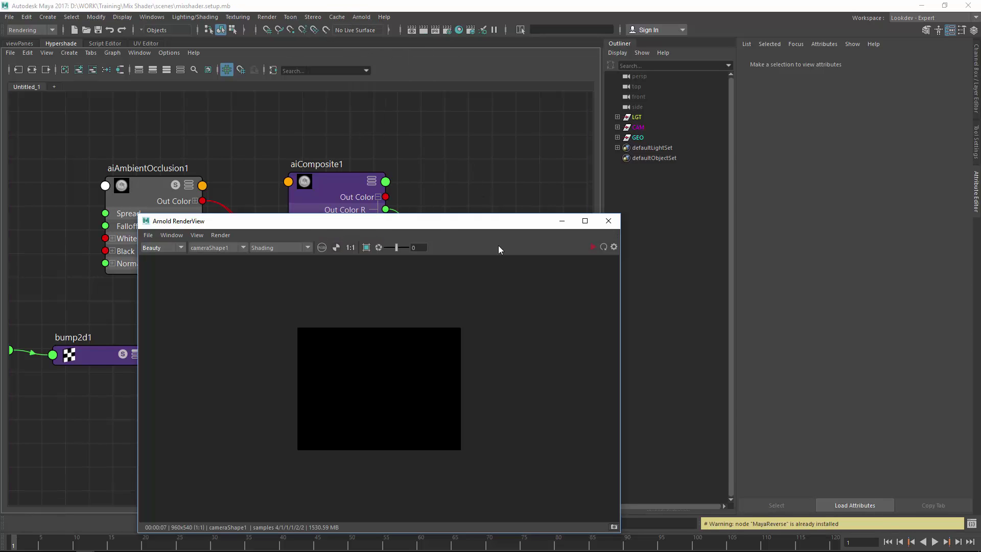
left_click(608, 220)
left_click(362, 17)
left_click(399, 41)
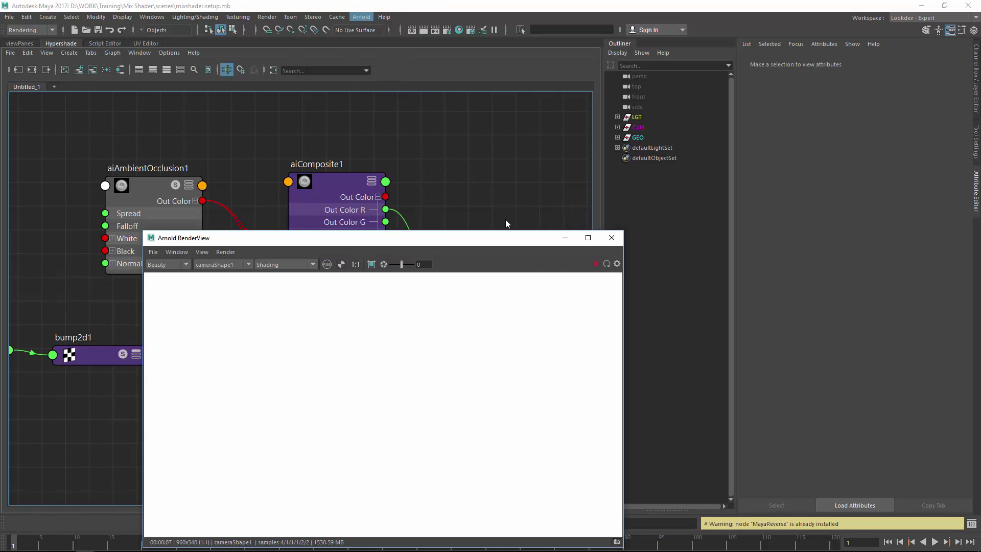
left_click_drag(425, 237, 588, 107)
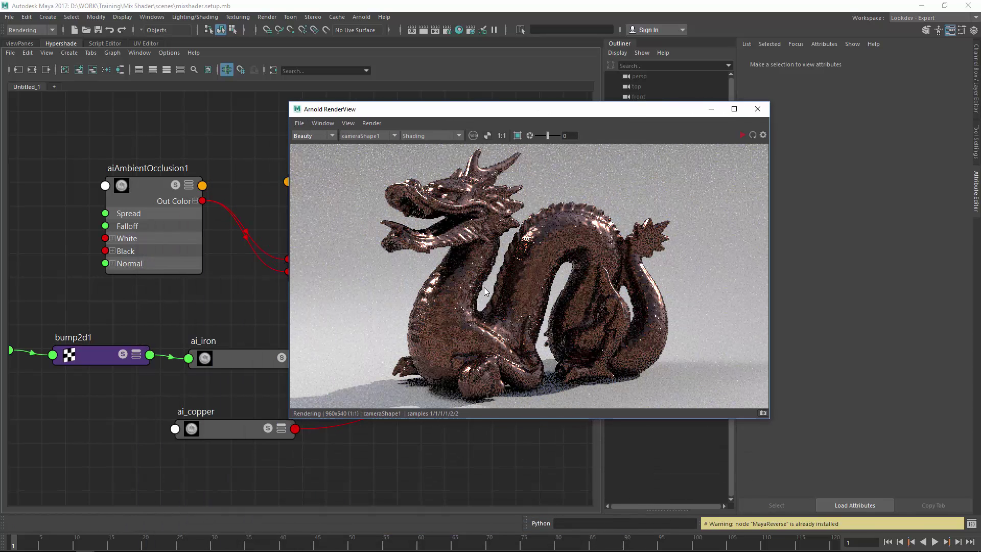
left_click_drag(513, 322, 425, 405)
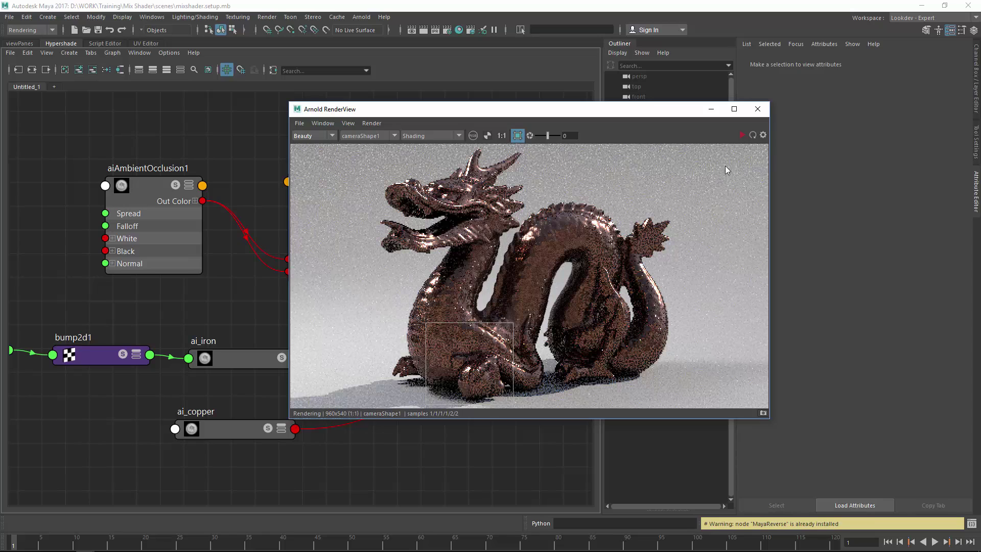
left_click(741, 135)
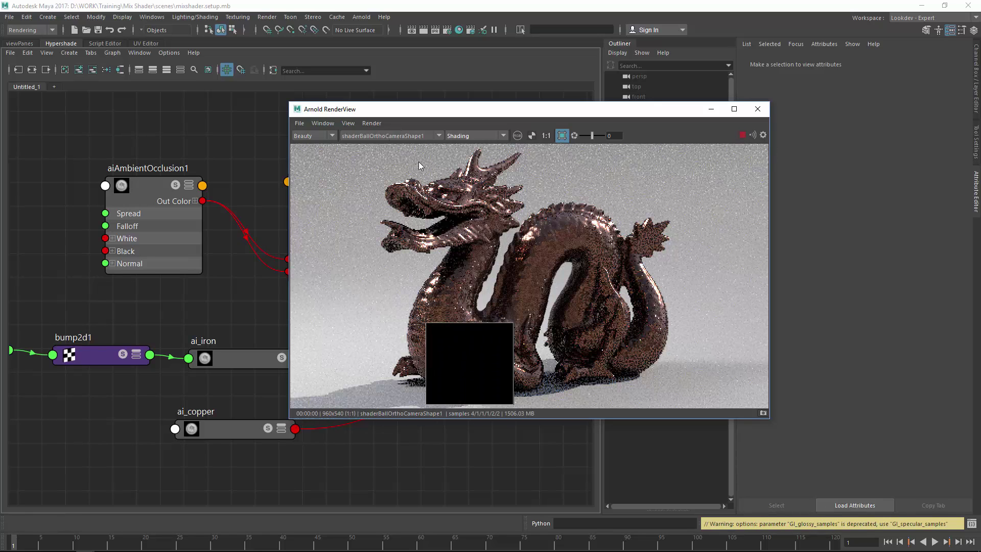
- Switch the render camera to cameraShape1
left_click(403, 134)
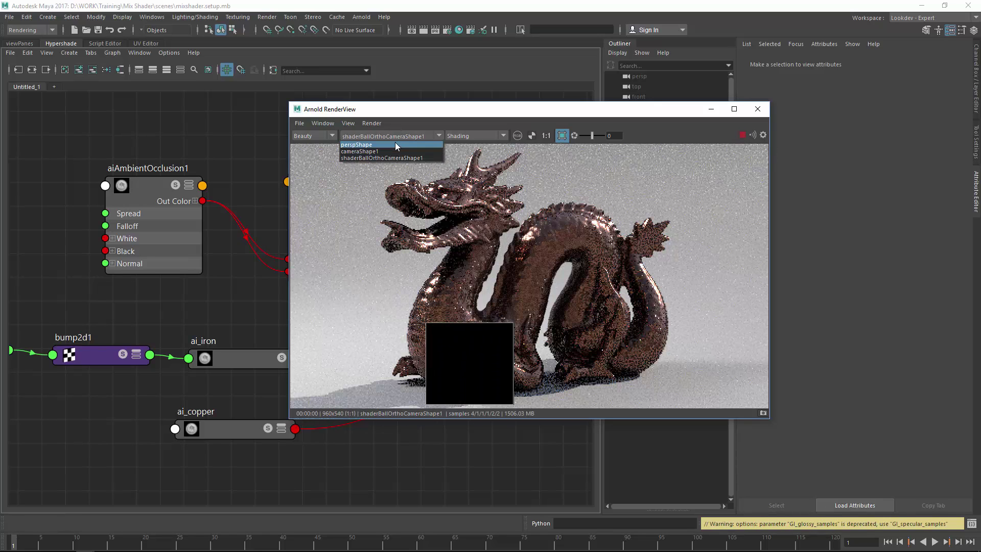
left_click(393, 149)
left_click(394, 137)
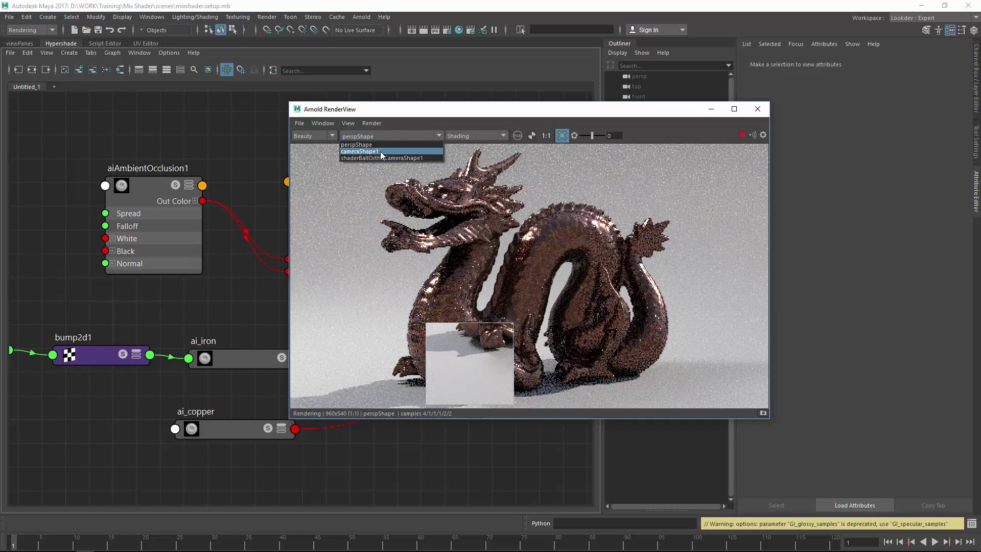
left_click(385, 152)
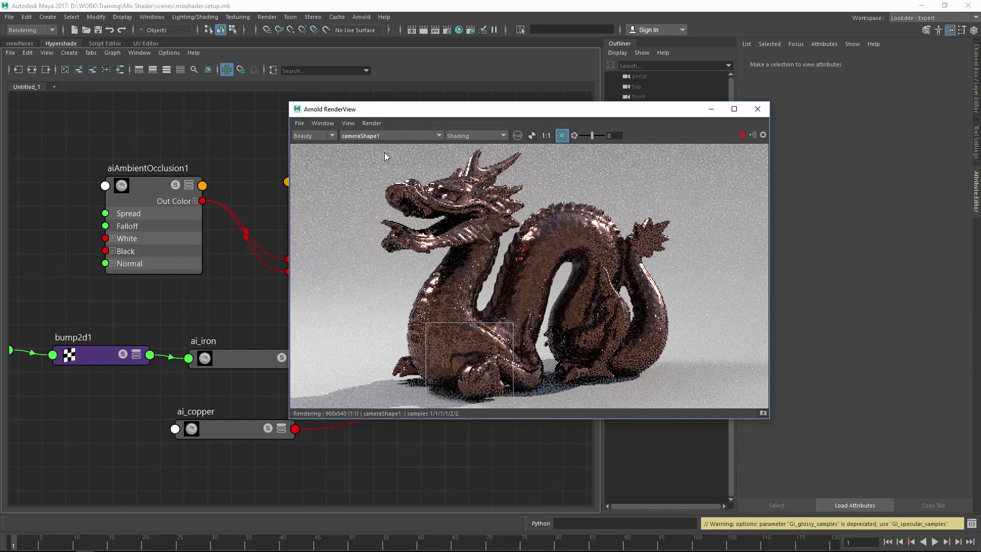
- Set the test resolution to 200% and display the render at its real size
left_click(372, 124)
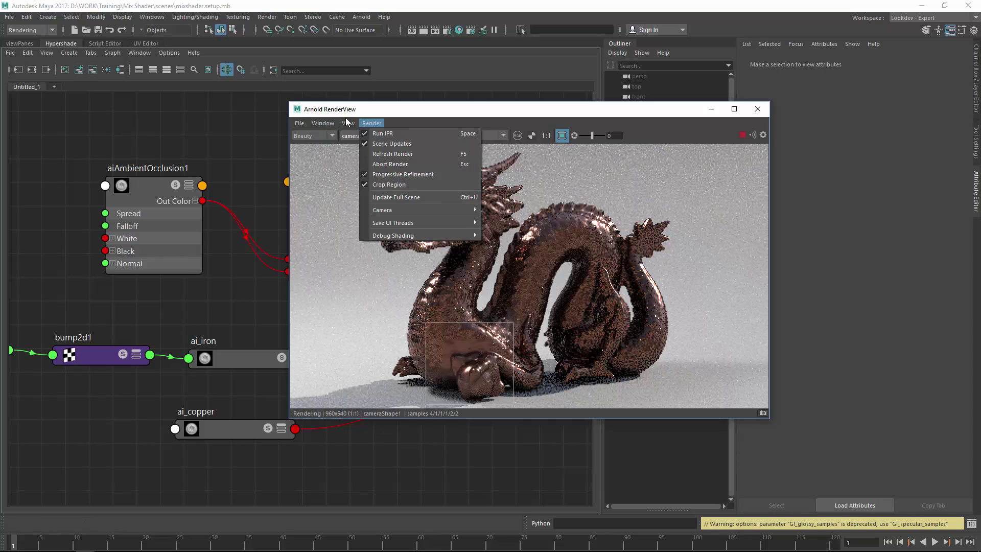
mouse_move(346, 123)
mouse_move(410, 220)
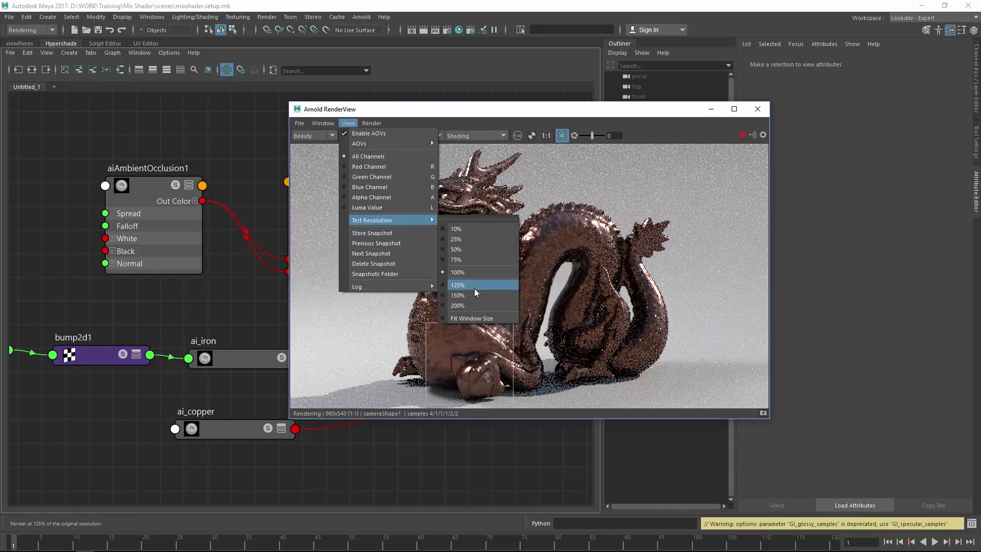
left_click(474, 305)
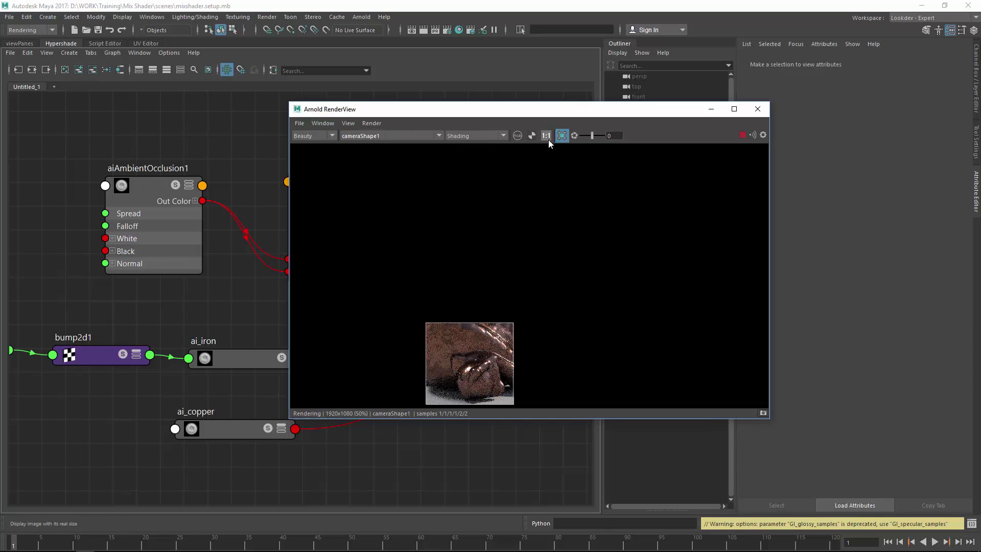
left_click(546, 136)
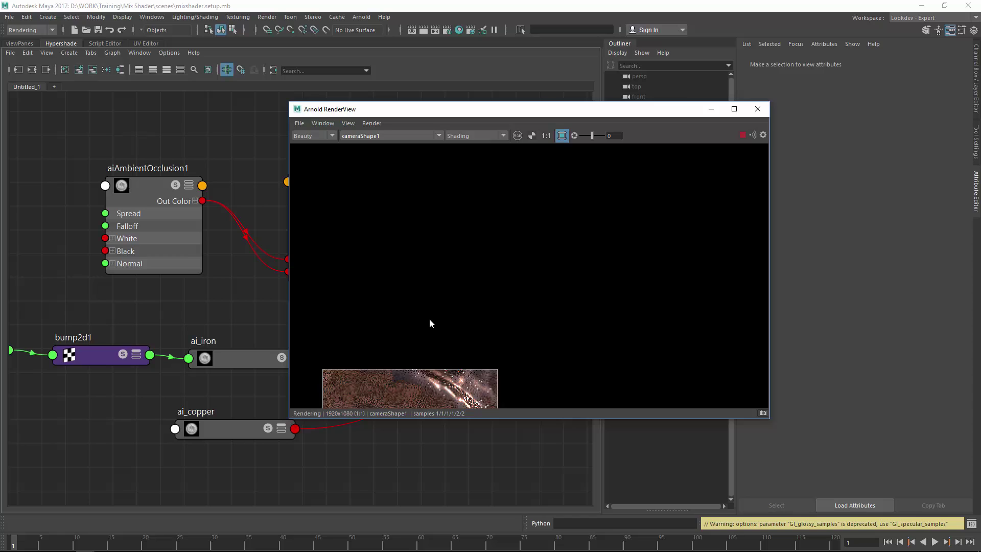
- Set the debug shading to Isolate Selected and select aiAmbientOcclusion1, keeping its attributes uncovered by the render window
left_click(466, 136)
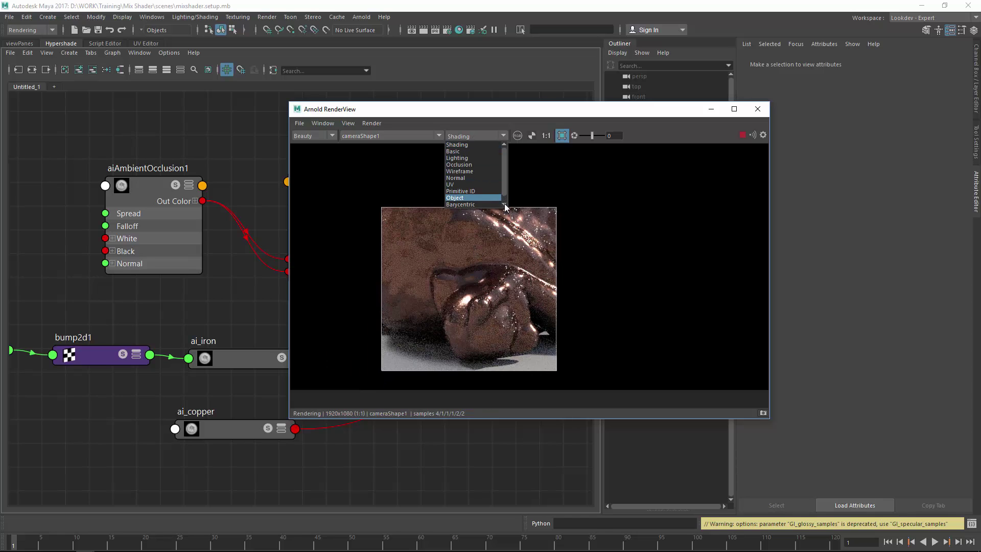
scroll(504, 203, "down", 1)
left_click(490, 204)
left_click_drag(201, 170, 208, 171)
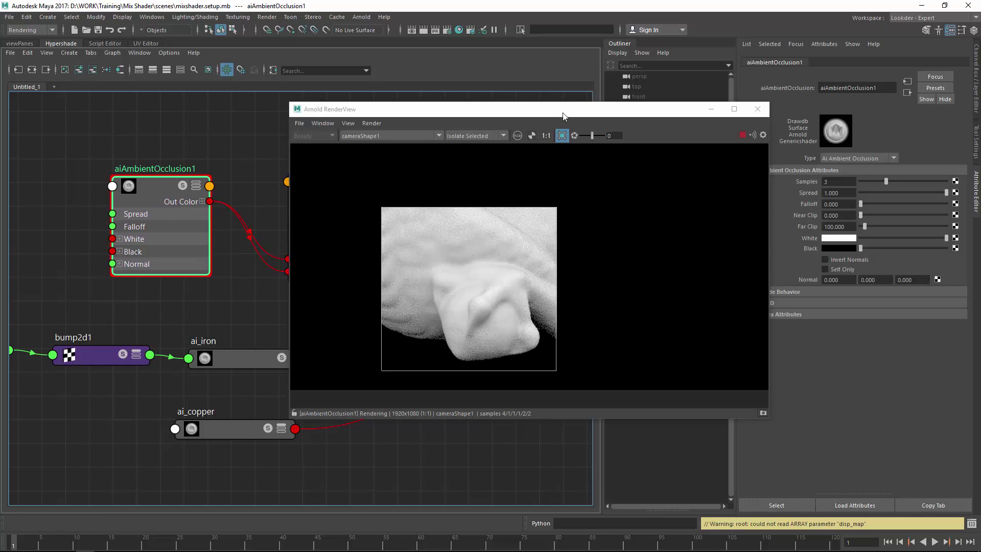
left_click_drag(563, 111, 503, 107)
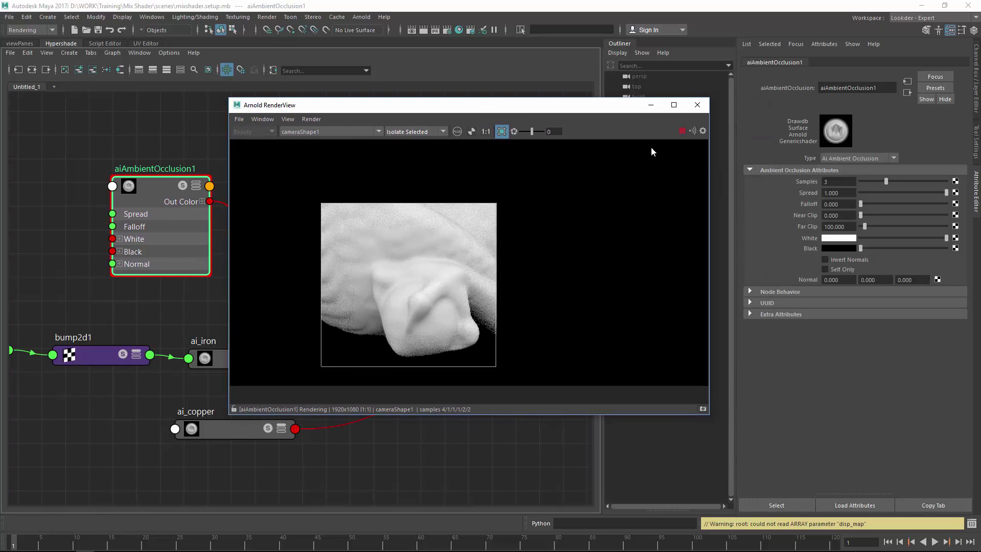
- Set the occlusion's Far Clip to 2, clear the crop region, and examine the occlusion on the dragon's lower body
left_click(852, 227)
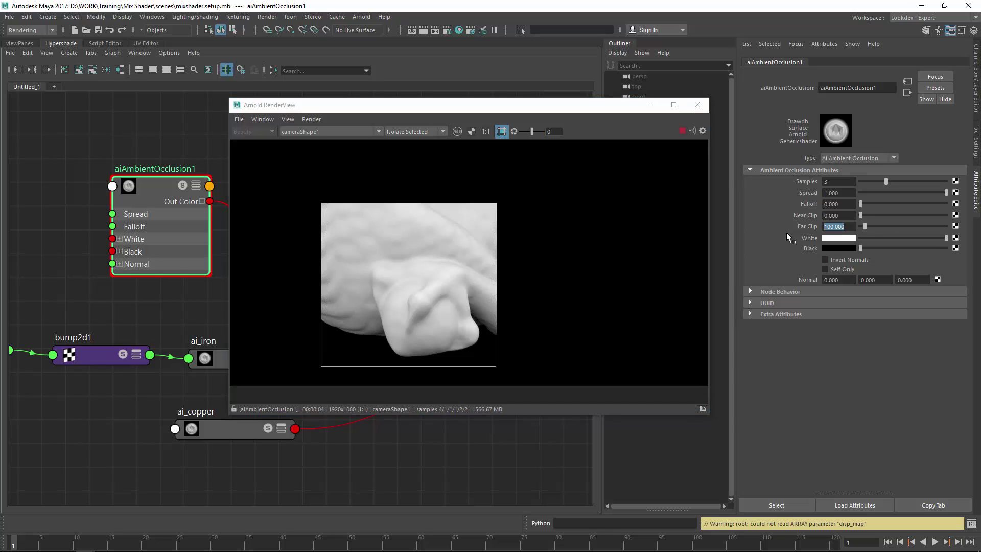
type("2")
key("Return")
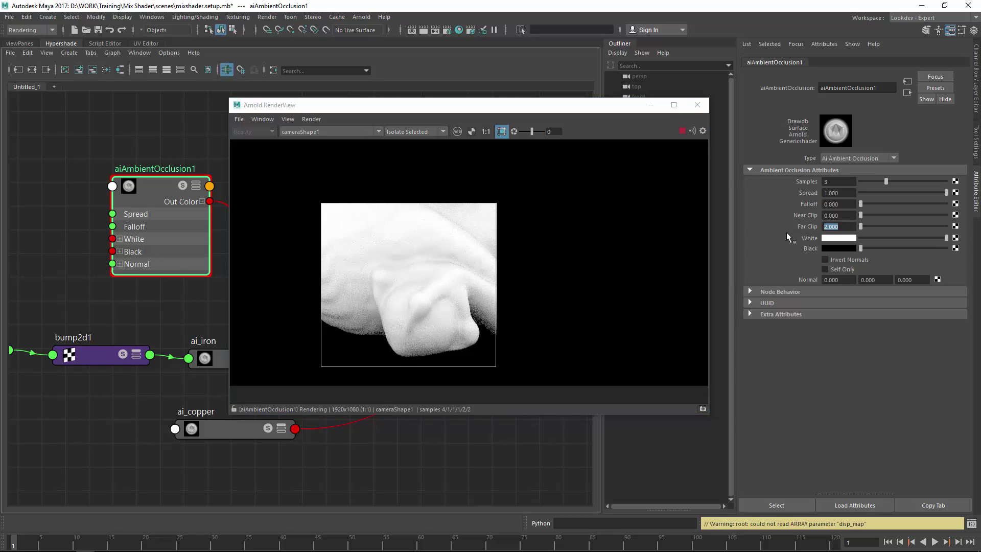
left_click(538, 302)
scroll(600, 281, "up", 5)
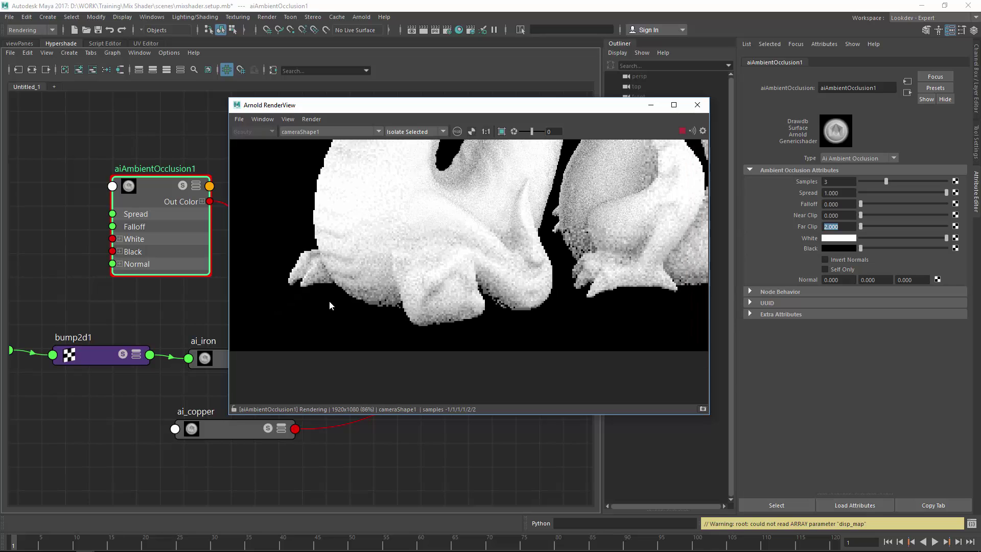
scroll(331, 303, "down", 1)
middle_click_drag(404, 261, 385, 385)
middle_click_drag(409, 346, 431, 284)
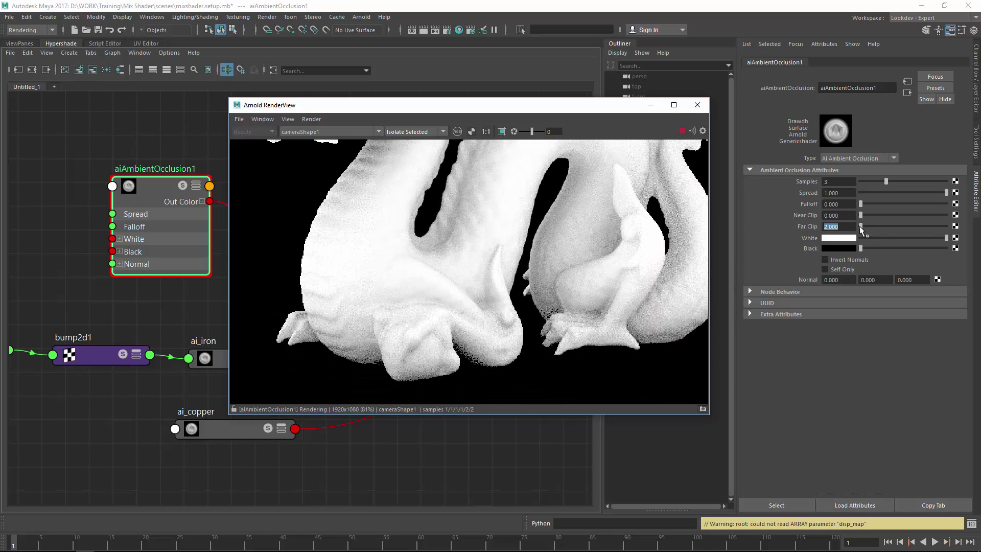
- Lower the occlusion's Far Clip to 1.520 and invert its colors, making White black and Black white
left_click_drag(860, 227, 819, 234)
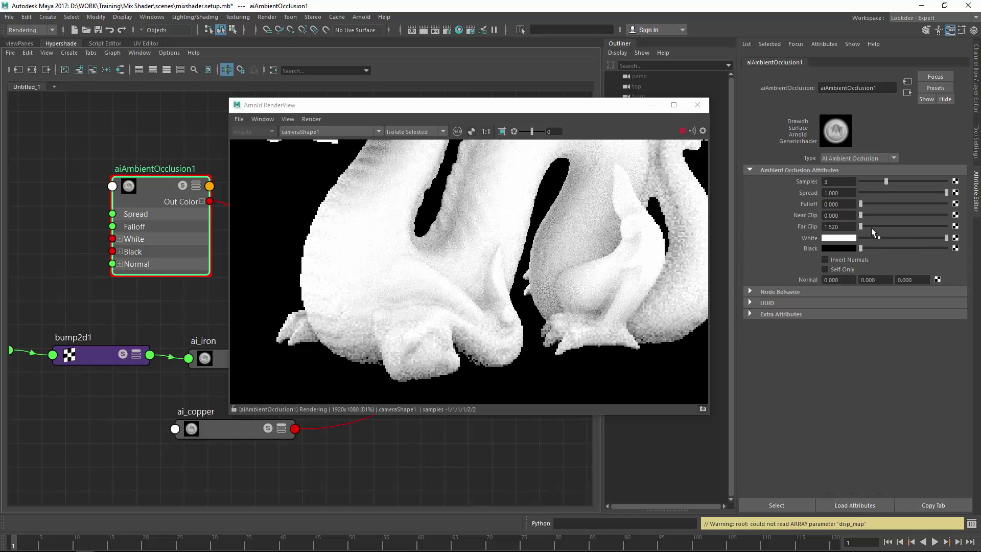
left_click(861, 238)
left_click_drag(861, 248, 946, 248)
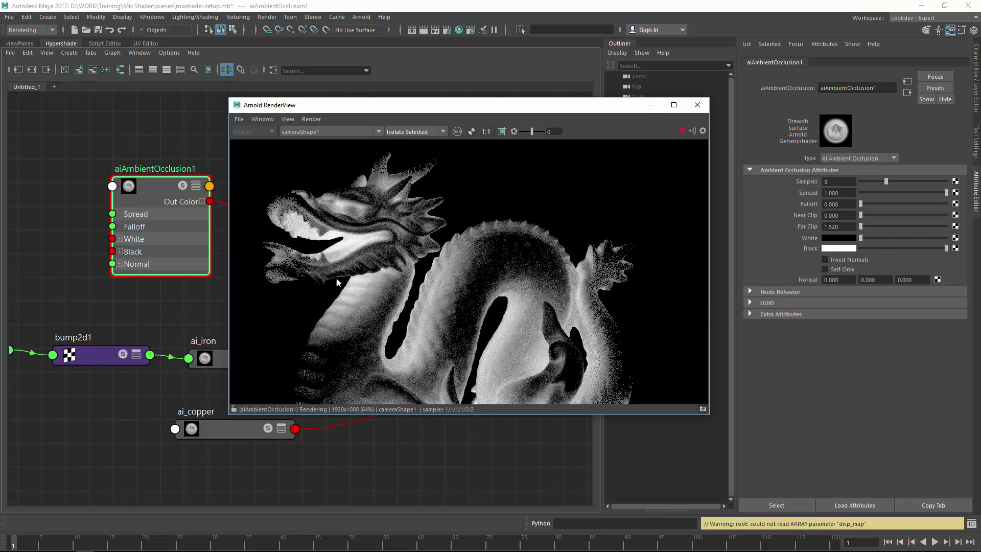
- Reduce the occlusion's Far Clip to 0.300 and limit rendering to a crop region around the dragon's head
middle_click_drag(336, 279, 368, 253)
mouse_move(843, 227)
left_mouse_down("ctrl")
mouse_move(823, 231)
mouse_move(838, 229)
left_mouse_up("ctrl")
left_click(501, 132)
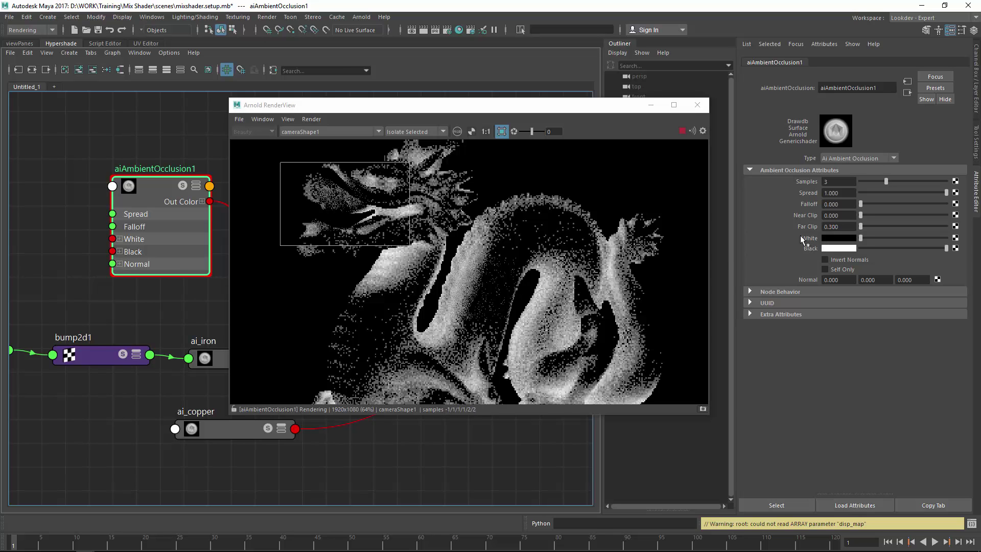
- Enable Self Only on the ambient occlusion and render a crop region over the dragon's front foot
middle_click_drag(473, 331, 436, 213)
left_click(838, 266)
left_click_drag(444, 219, 332, 313)
middle_click_drag(475, 210, 452, 261)
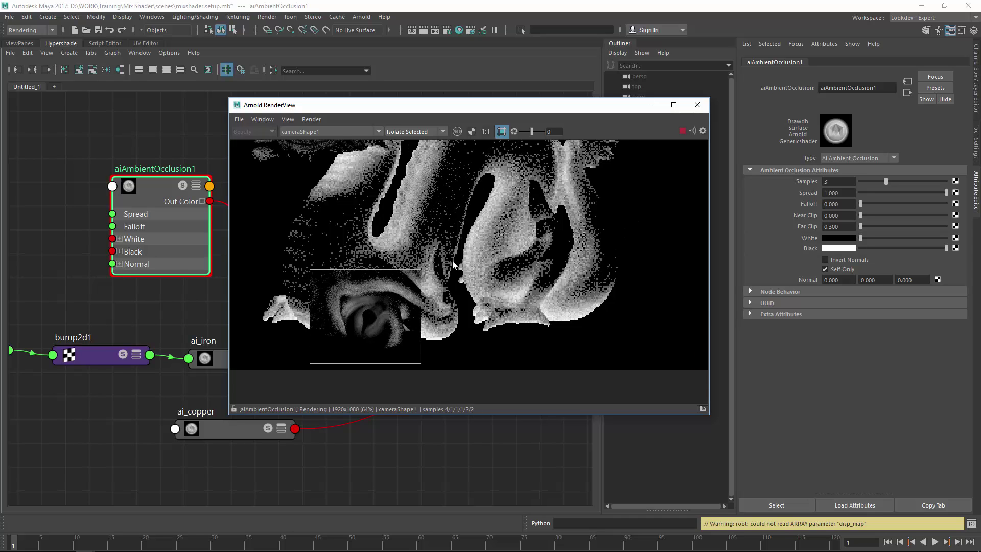
- Examine the occlusion with new crop regions over the dragon's body and across its lower legs and feet
left_click_drag(487, 233, 334, 357)
middle_click_drag(498, 234, 457, 330)
left_click_drag(335, 274, 419, 367)
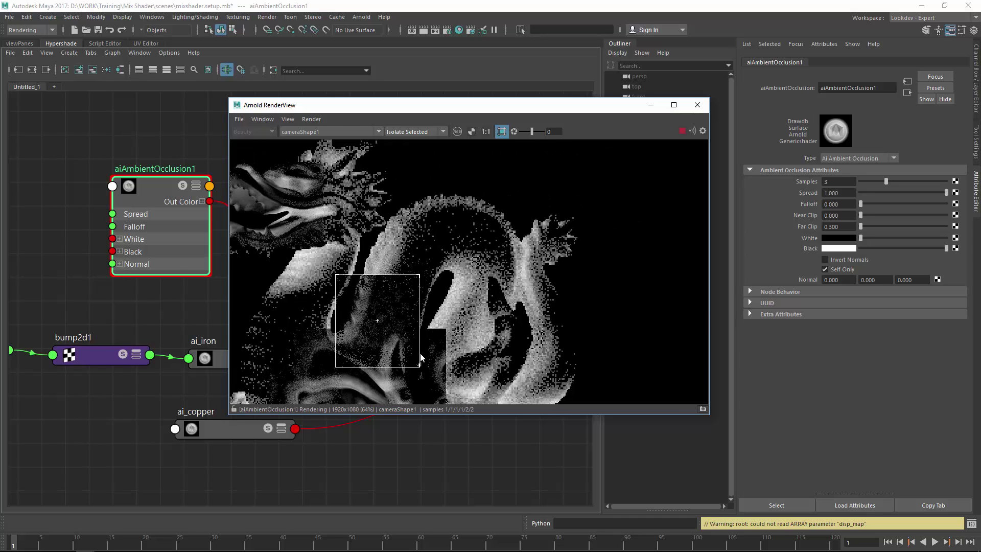
middle_click_drag(420, 353, 517, 212)
left_click_drag(514, 218, 345, 327)
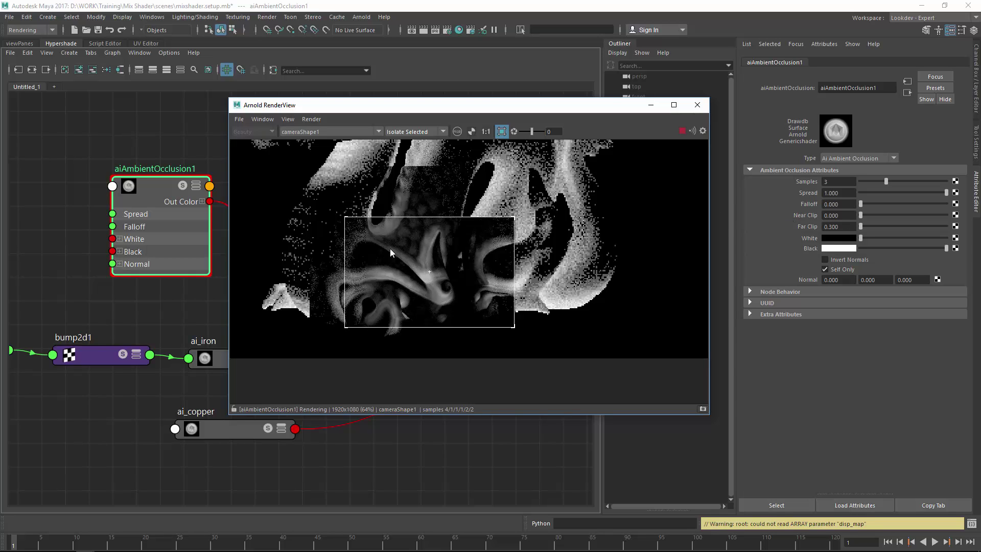
- Try a Falloff of 13.253 on the ambient occlusion, return it to 0, and set the Spread to 0.663
left_click(871, 204)
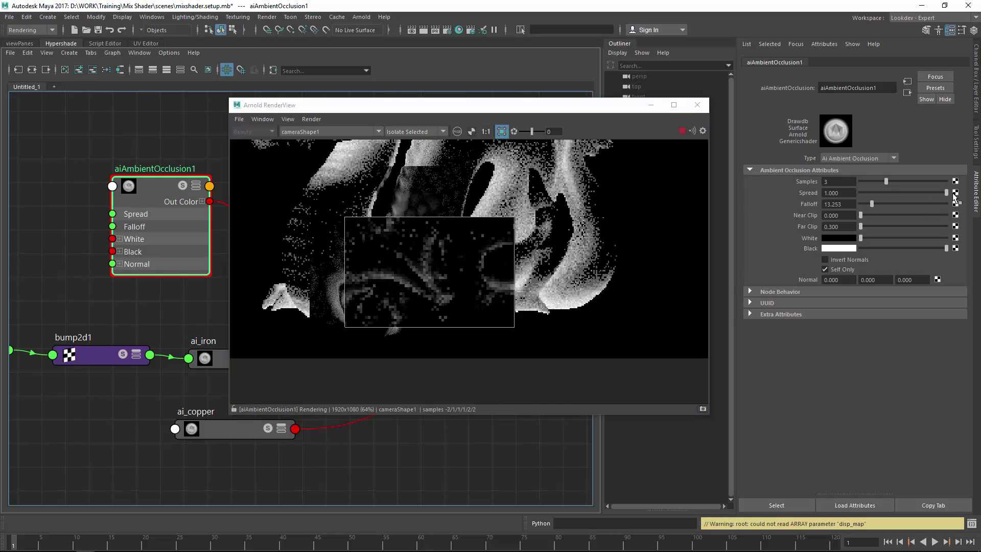
left_click_drag(946, 193, 847, 203)
left_click(872, 204)
left_click_drag(913, 192, 917, 192)
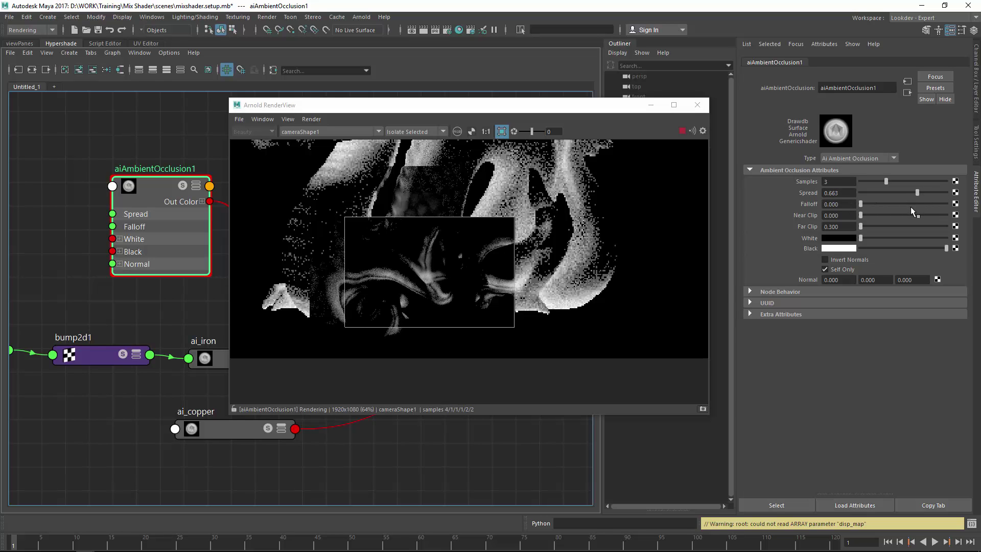
- Set the ambient occlusion's Samples to 5 and close the render window
left_click_drag(836, 182, 782, 185)
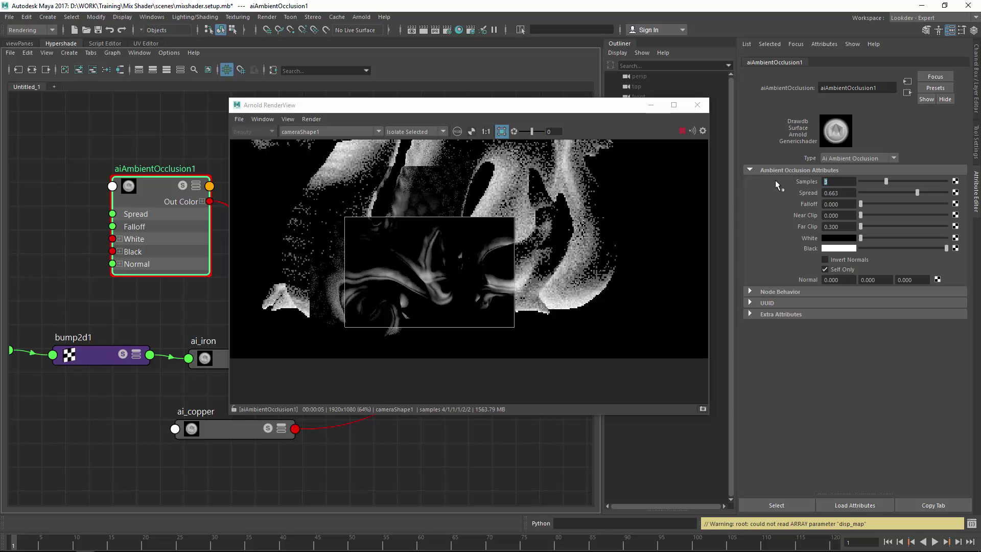
type("5")
key("Return")
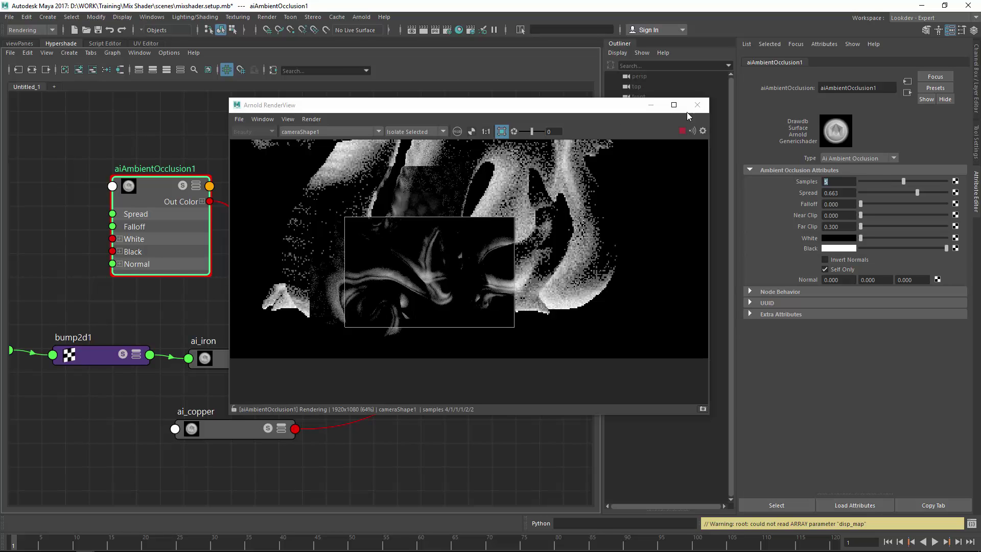
left_click(694, 106)
- Add a remapColor node between the ambient occlusion and composite nodes in the shading graph
middle_click_drag(251, 195, 350, 208, "alt")
left_click_drag(238, 207, 158, 201)
key("Tab")
type("ai")
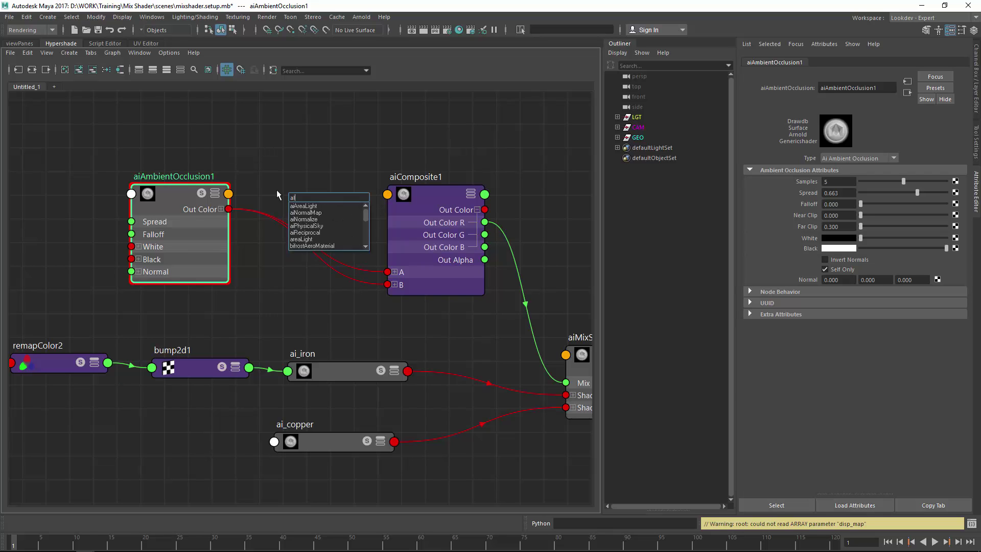
key("BackSpace")
key("BackSpace")
type("rema")
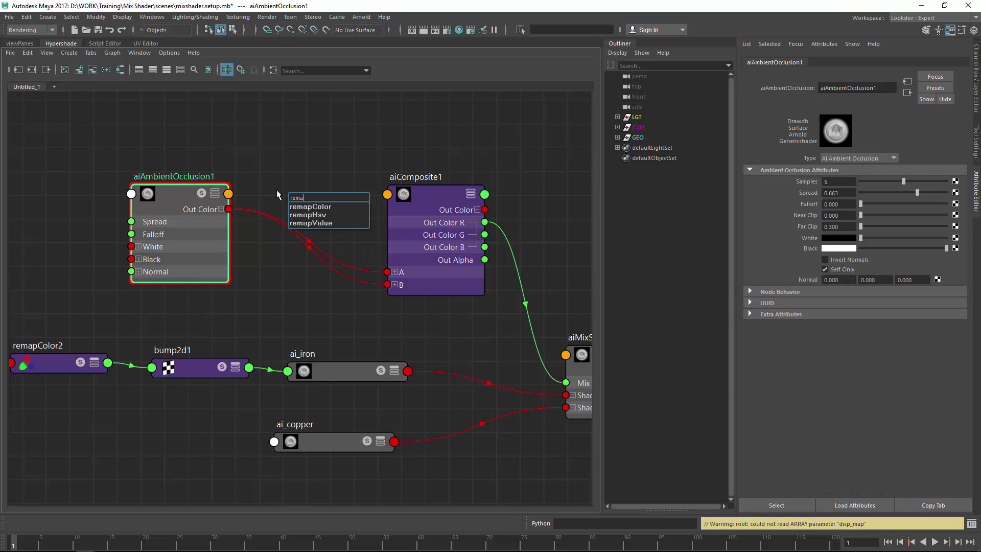
key("Down")
key("Return")
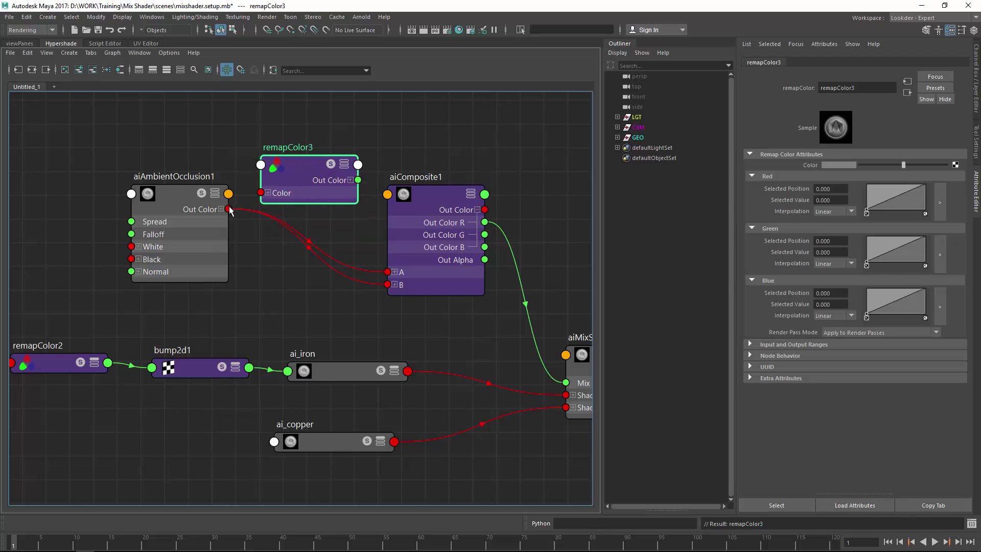
- Route the ambient occlusion's Out Color through remapColor3 into the composite's A and B inputs, and save the scene
left_click_drag(229, 211, 261, 193)
left_click_drag(358, 179, 388, 285)
left_click_drag(318, 175, 318, 214)
key("ctrl+s")
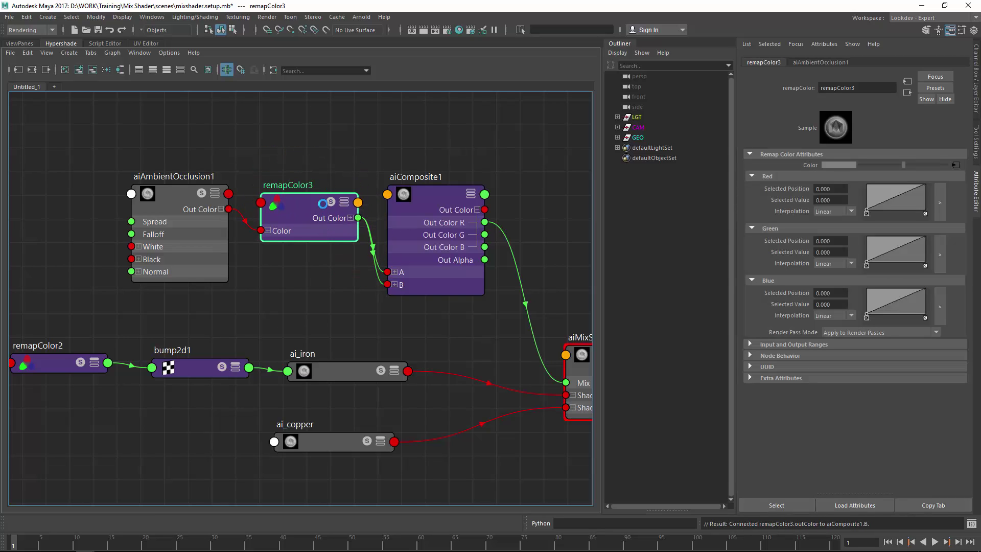
- Render the remapped occlusion in isolation with a crop region over the dragon's front foot
left_click(364, 18)
left_click(375, 36)
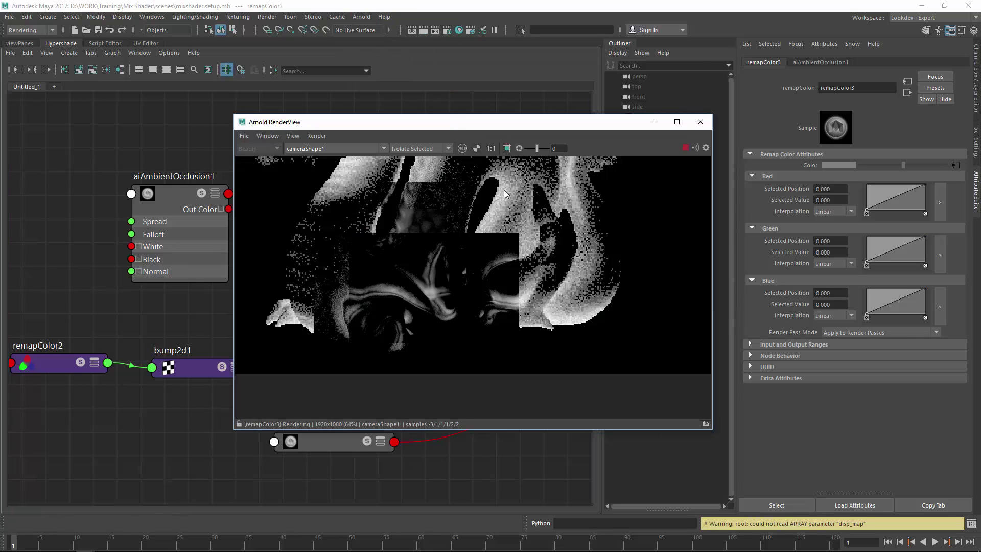
left_click_drag(472, 234, 375, 331)
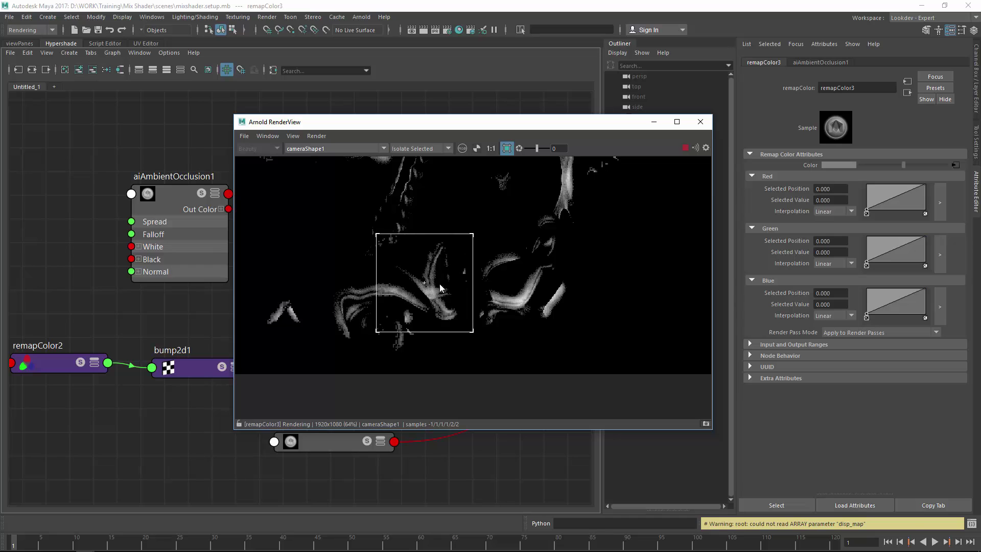
left_click_drag(482, 122, 365, 226)
- Set remapColor3's input range to a minimum of 0 and a maximum of 0.048
left_click(364, 157)
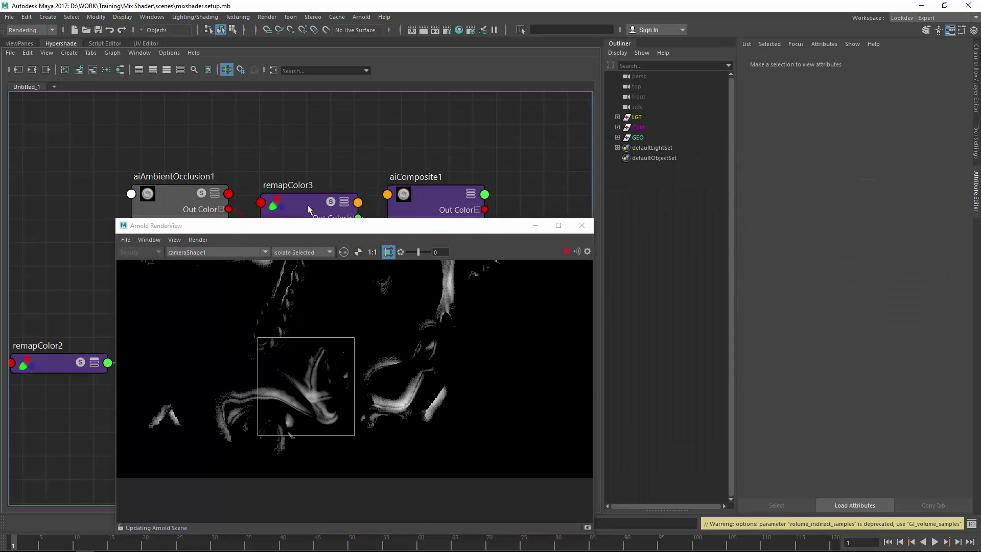
left_click(309, 207)
left_click(780, 344)
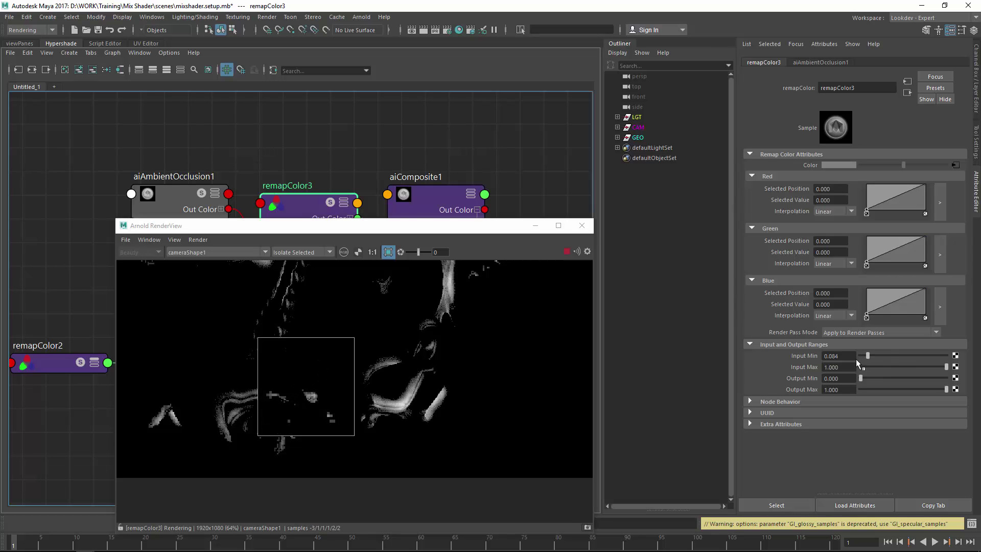
left_click_drag(918, 366, 864, 368)
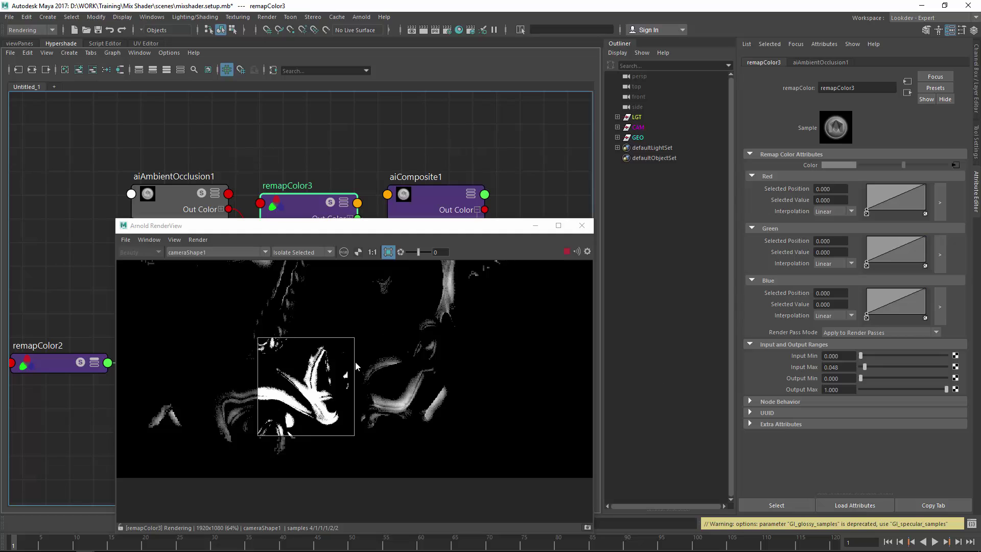
- Examine the remapped mask over the whole dragon and in a new crop region on the front foot
left_click(389, 355)
middle_click_drag(315, 322, 370, 400)
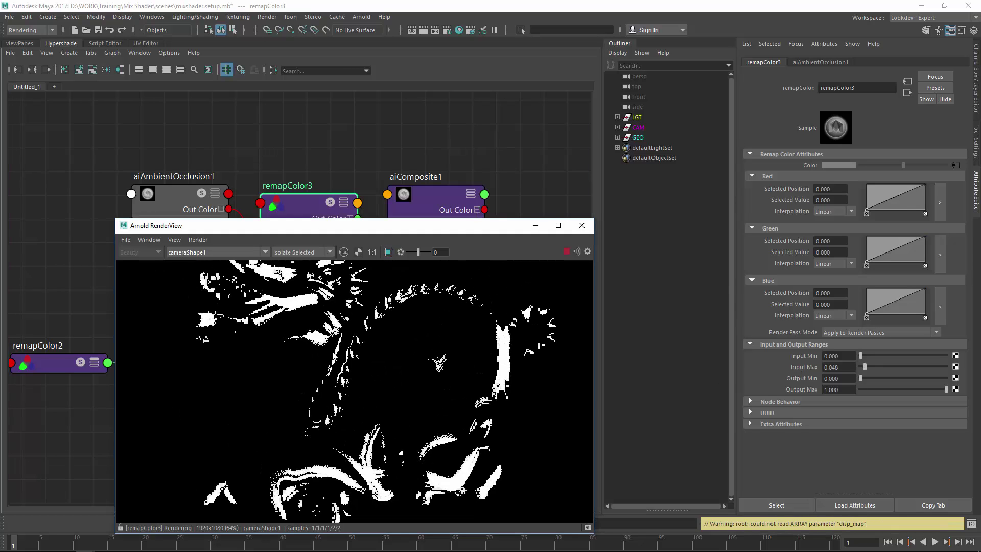
middle_click_drag(303, 434, 337, 335)
left_click_drag(303, 332, 395, 414, "shift")
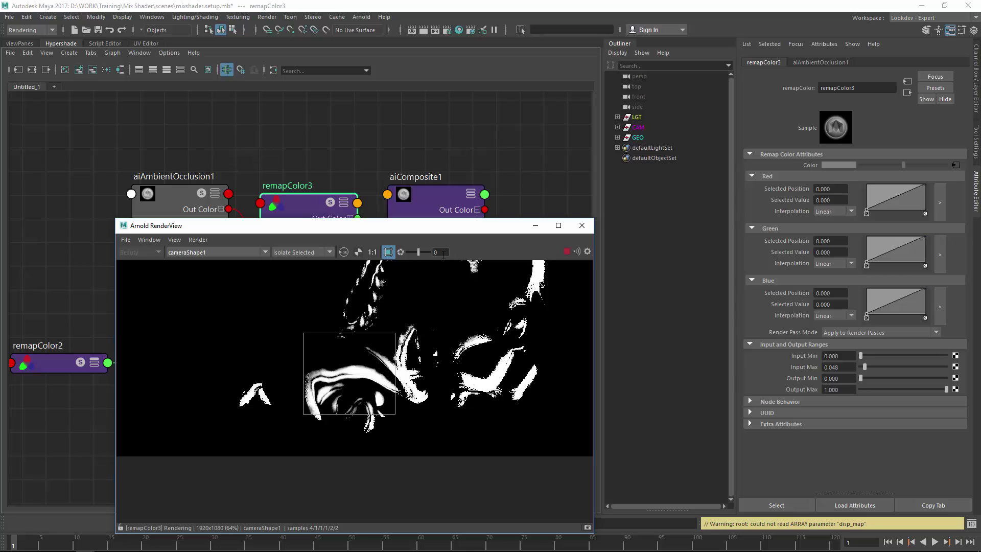
left_click(581, 226)
- Save the scene and switch the Arnold render from Isolate Selected to full Shading
middle_click_drag(535, 299, 336, 247, "alt")
left_click(430, 207)
key("ctrl+s")
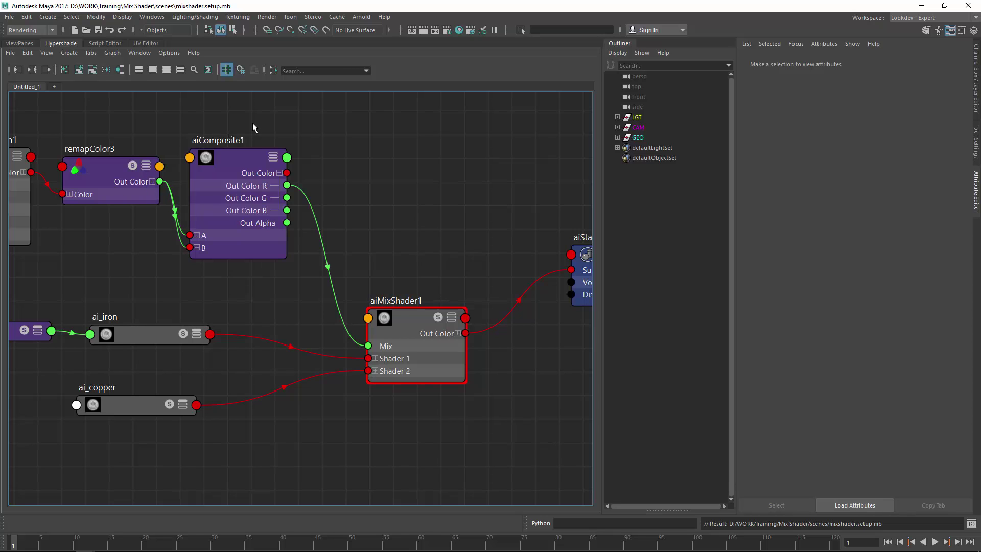
middle_click_drag(401, 345, 343, 328, "alt")
left_click(361, 17)
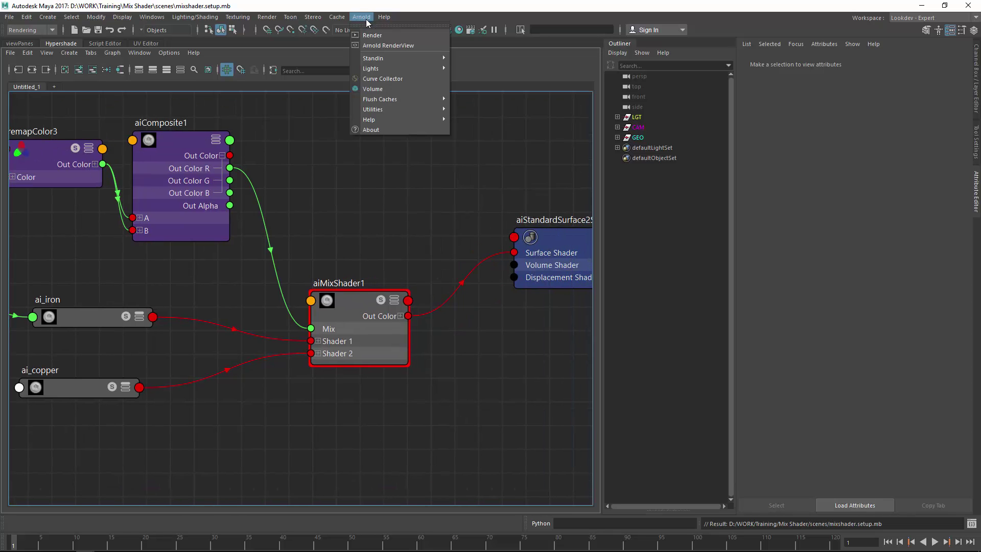
left_click(387, 44)
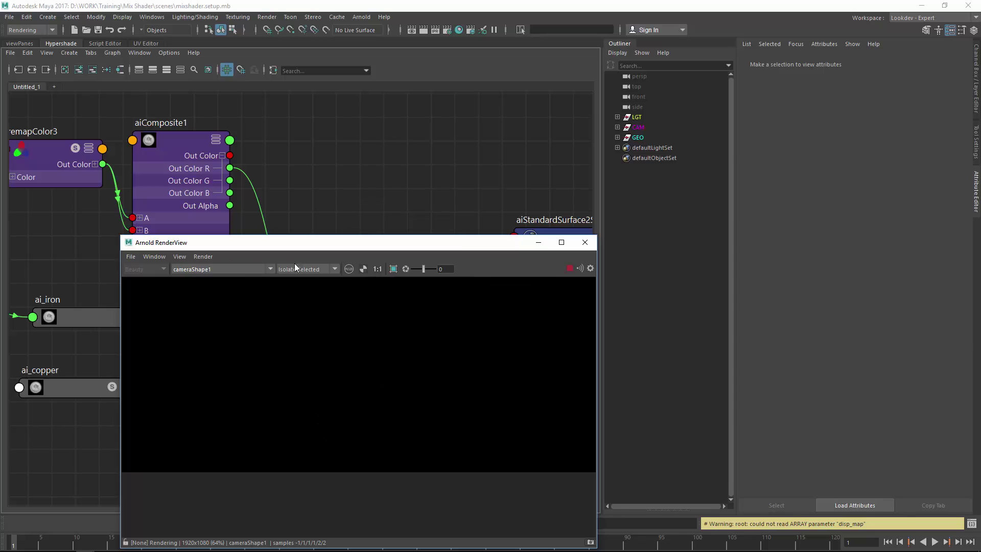
left_click(307, 269)
left_click(301, 282)
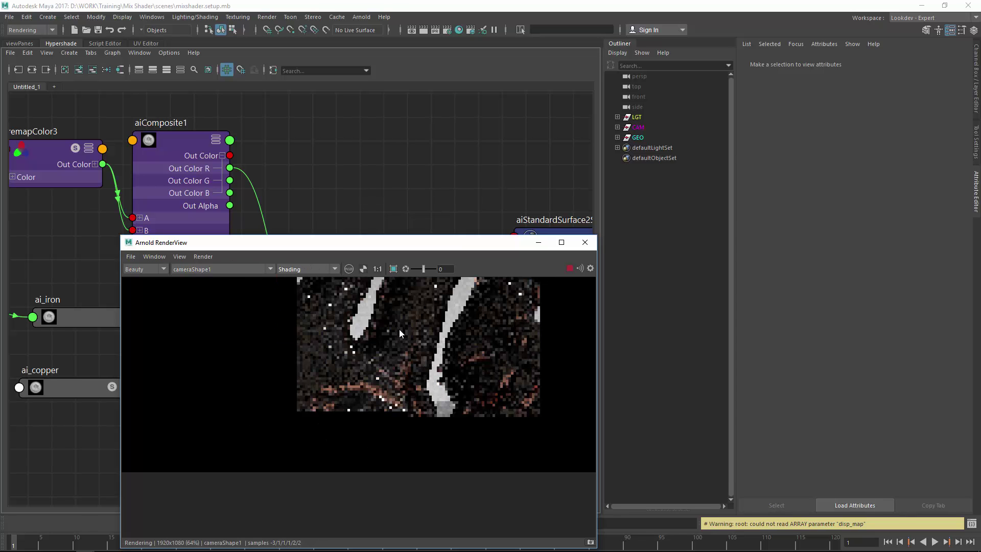
- Render a crop region over the dragon's front foot and inspect the iron and copper blend at 1:1 scale
left_click_drag(398, 242, 510, 131)
left_click(505, 158)
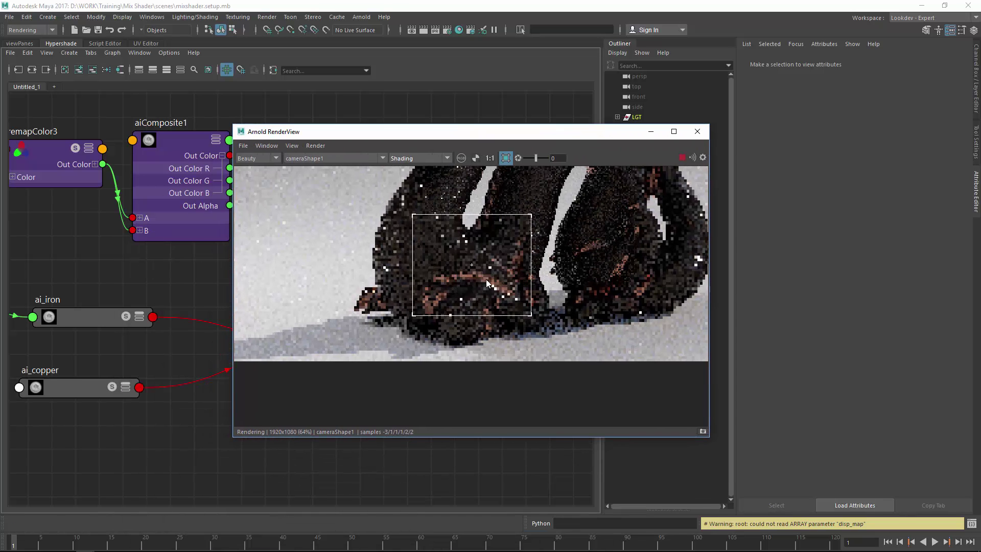
left_click_drag(425, 252, 545, 309)
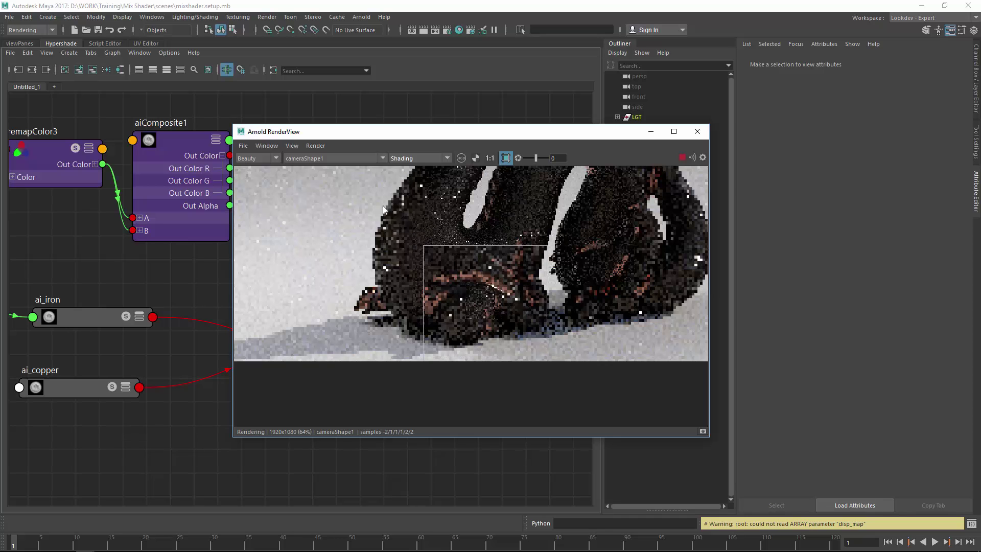
left_click(489, 158)
middle_click_drag(460, 334, 515, 190)
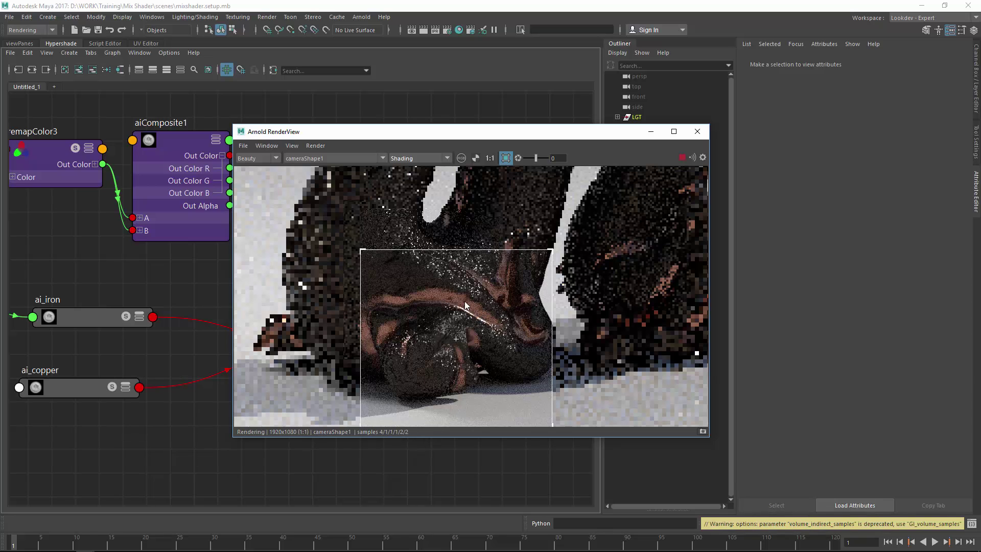
- Set the ambient occlusion's Far Clip to 1
middle_click_drag(149, 246, 180, 282)
left_click(198, 178)
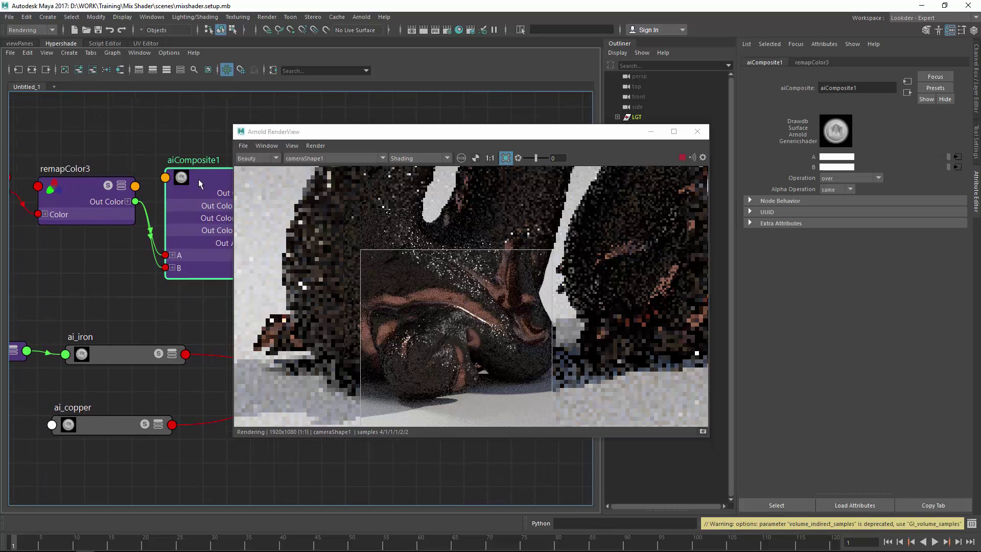
middle_click_drag(69, 245, 94, 233)
left_click(52, 241)
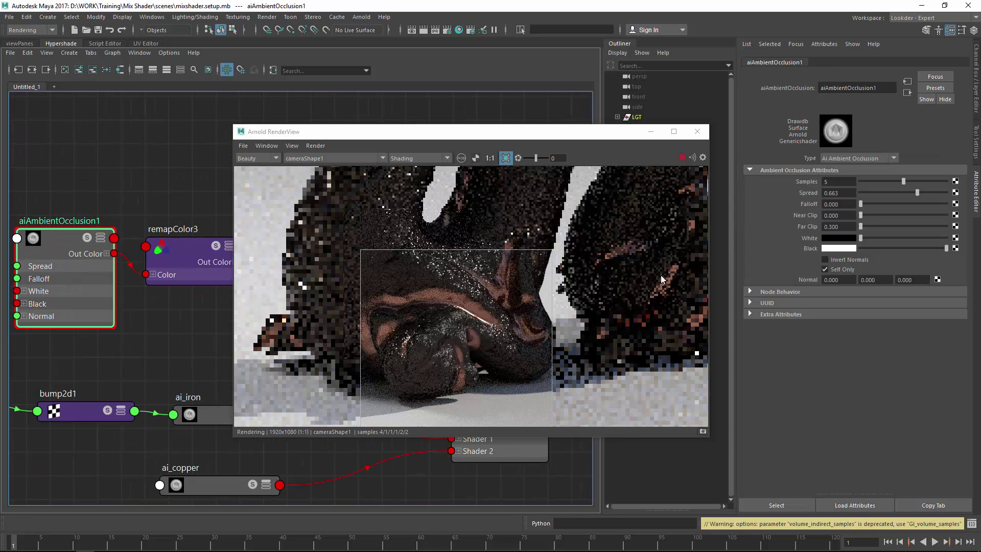
left_click_drag(841, 227, 755, 234)
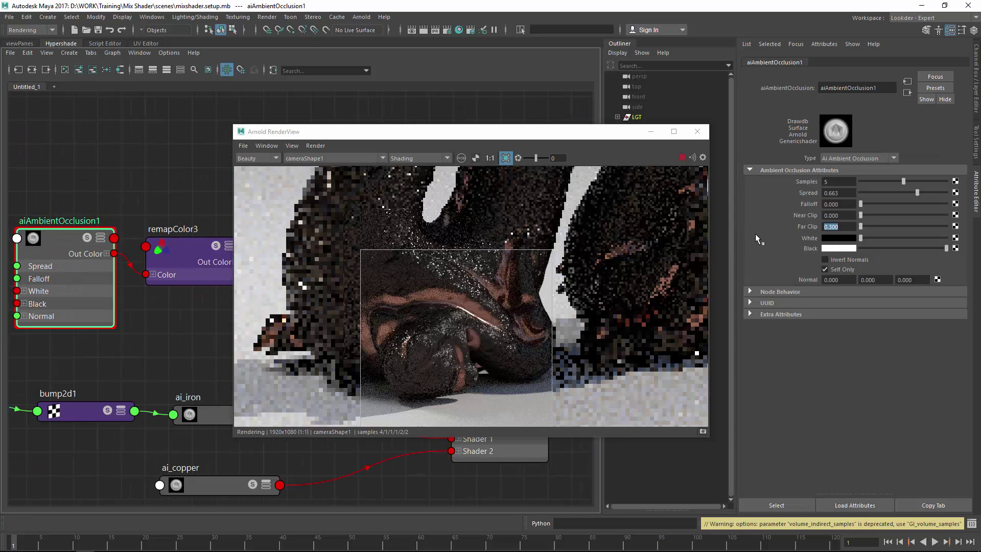
type("1")
key("Return")
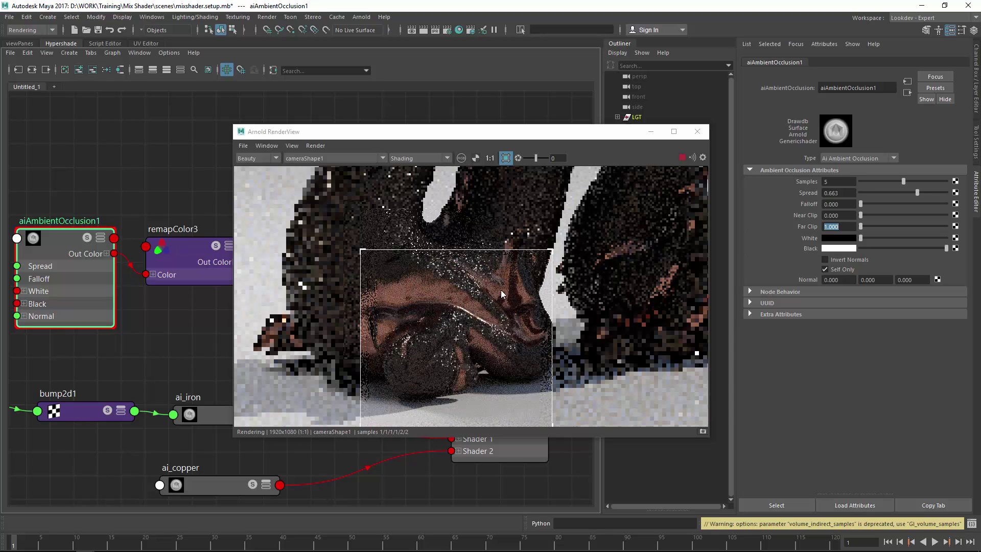
- Examine the iron and copper blend across the whole dragon and in a crop region on its head
middle_click_drag(501, 291, 501, 316)
scroll(477, 272, "down", 1)
middle_click_drag(477, 272, 469, 309)
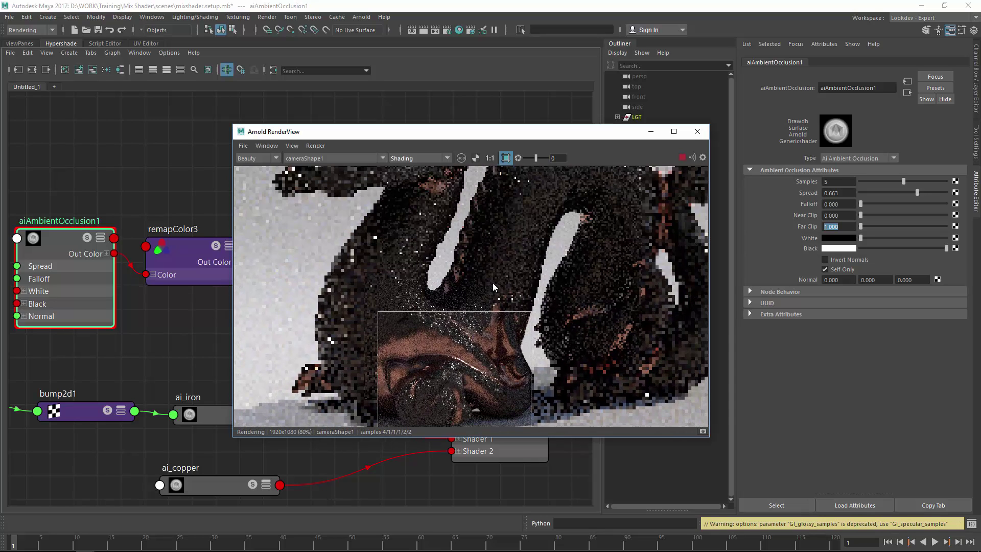
left_click(493, 283, "shift")
right_click_drag(592, 263, 343, 323, "alt")
middle_click_drag(501, 278, 424, 314, "alt")
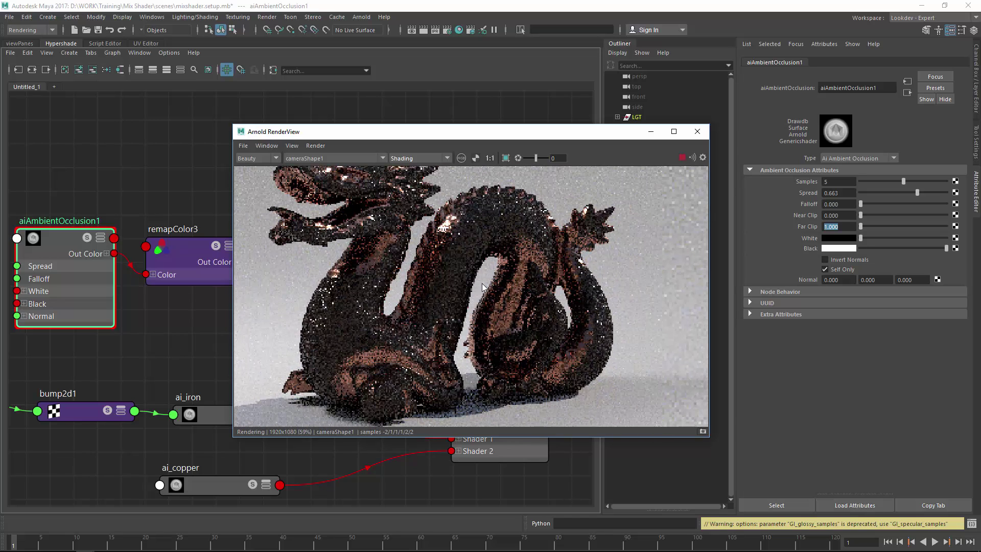
middle_click_drag(411, 268, 470, 336, "alt")
left_click_drag(464, 206, 324, 321, "shift")
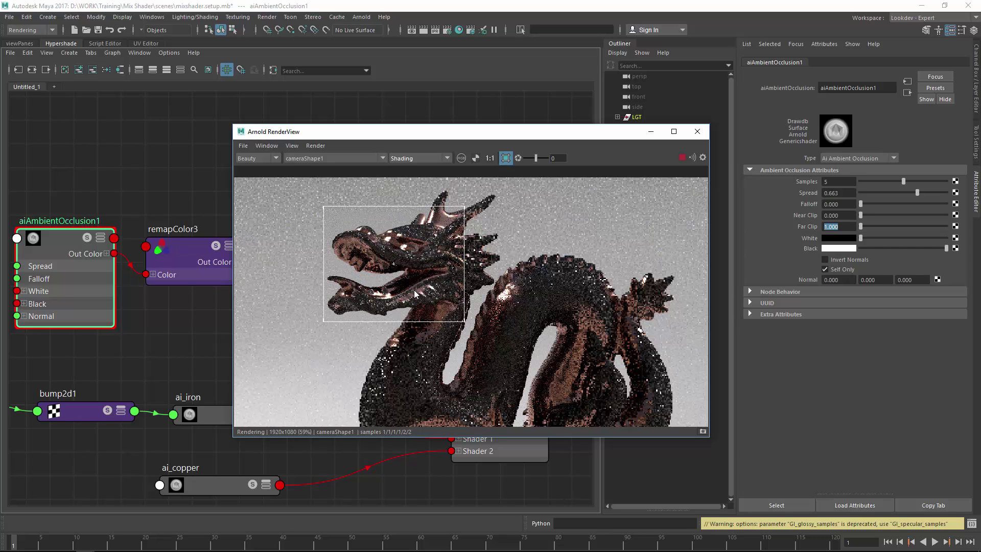
left_click(697, 133)
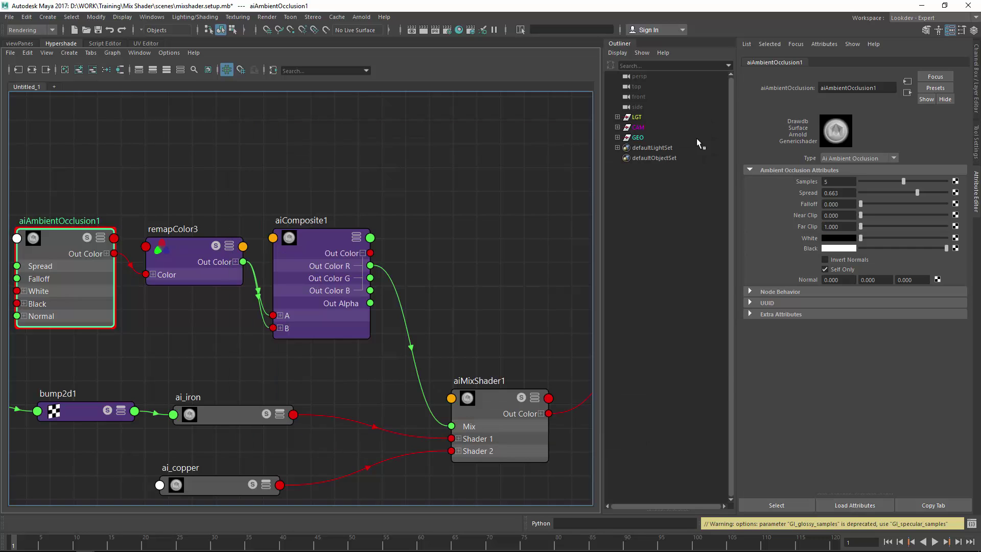
- Review the attributes of the bump2d1 node feeding the ai_iron shader
middle_click_drag(273, 259, 444, 130, "alt")
left_click(282, 281)
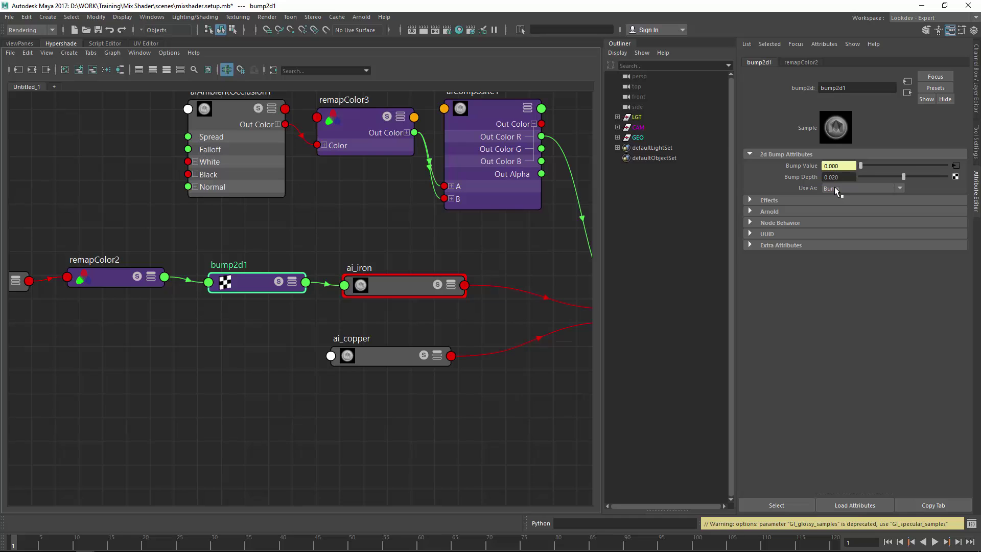
middle_click_drag(351, 250, 271, 266, "alt")
left_click(360, 253)
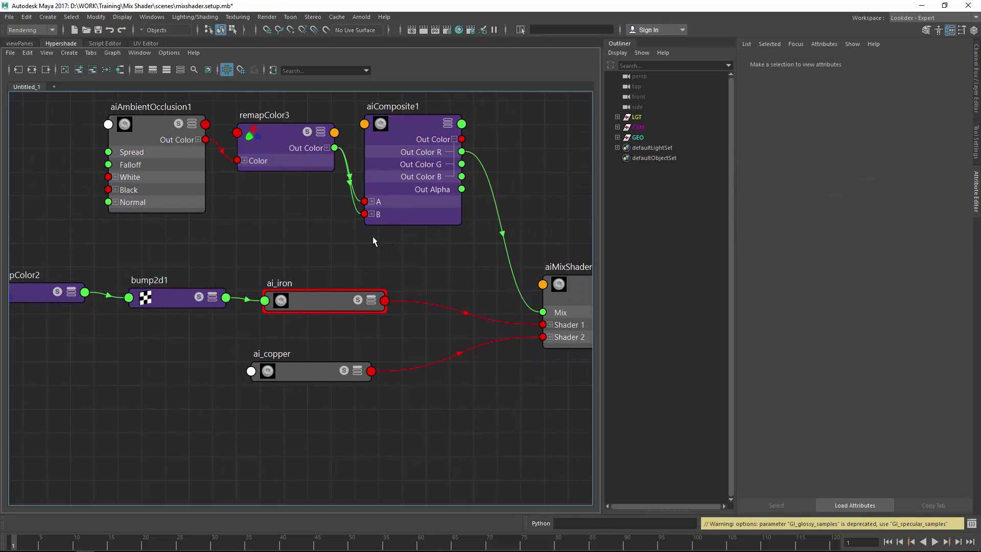
middle_click_drag(360, 258, 396, 332, "alt")
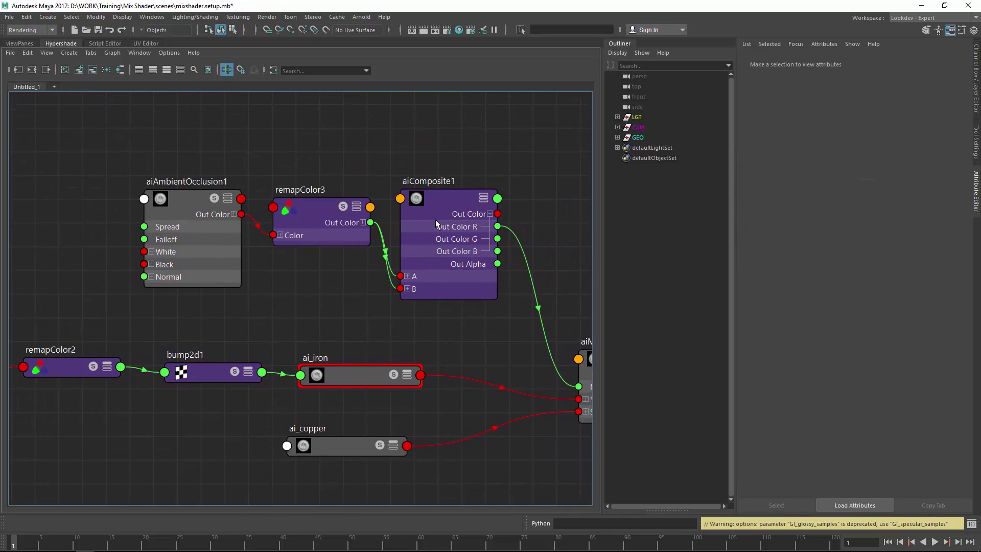
- Move the ambient occlusion and remapColor3 nodes away from the composite and add an aiNoise node below them
left_click_drag(141, 168, 234, 168)
left_click(206, 204)
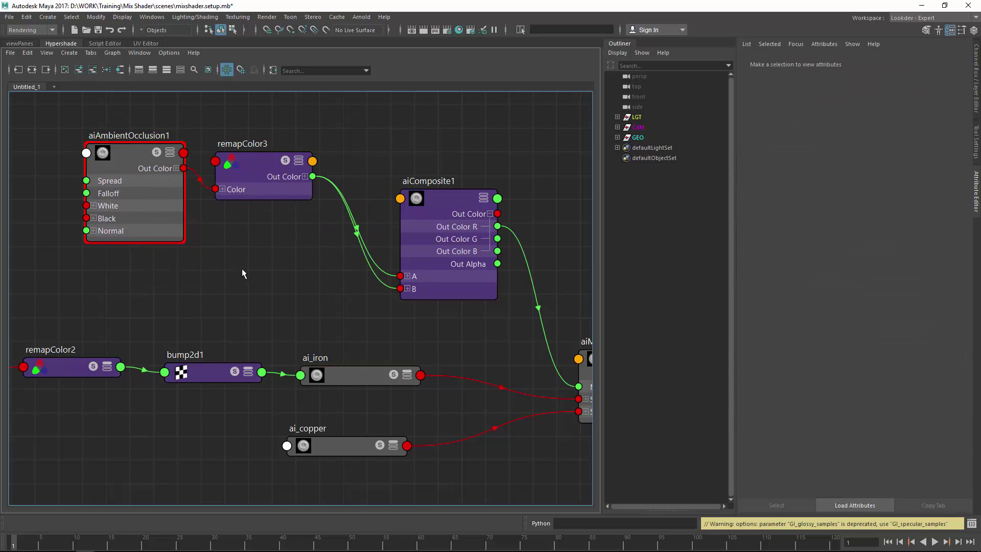
key("Tab")
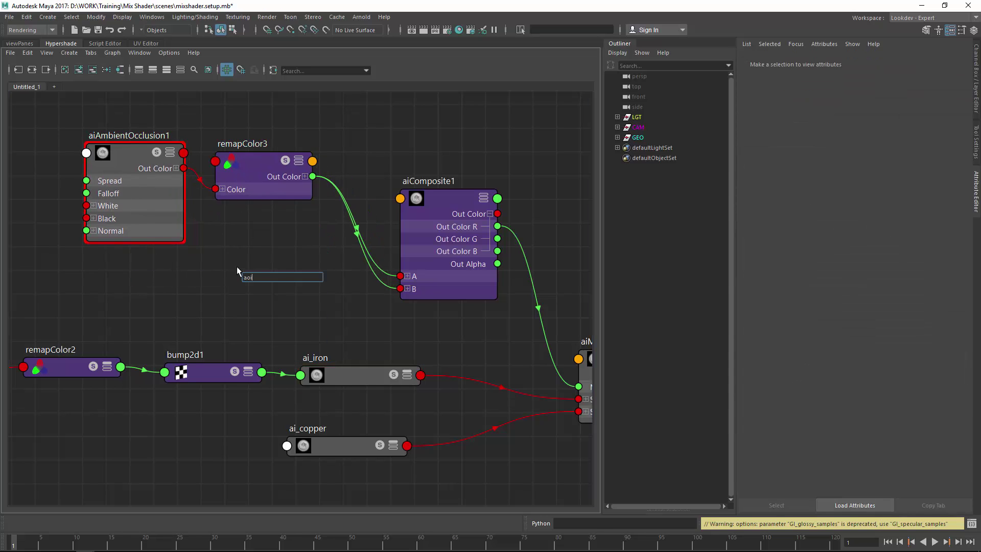
type("aiNormalMap")
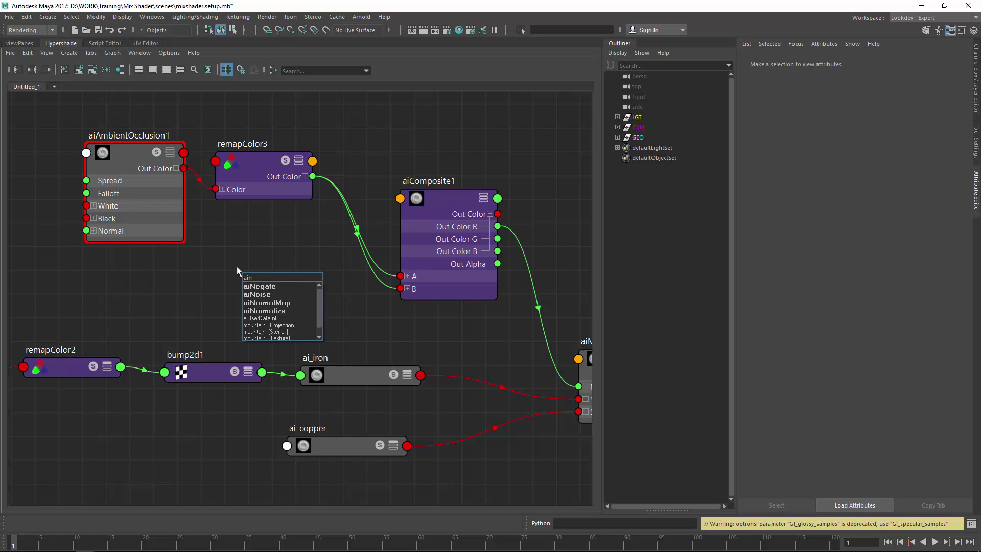
key("Up")
key("Return")
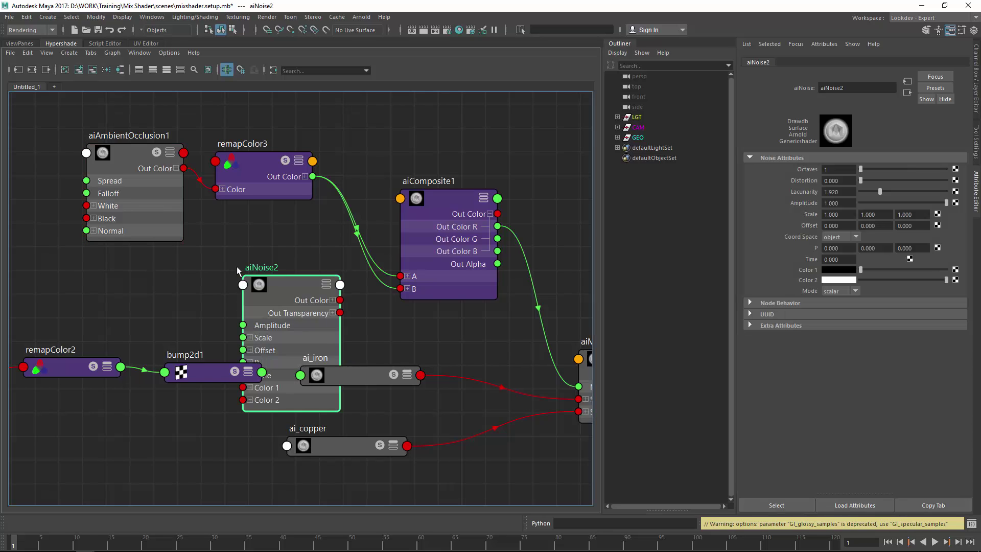
- Connect aiNoise2's Out Color to input B of aiComposite1 and arrange both nodes beside the remapped ambient occlusion
left_click_drag(287, 296, 401, 289)
left_click_drag(430, 213, 442, 188)
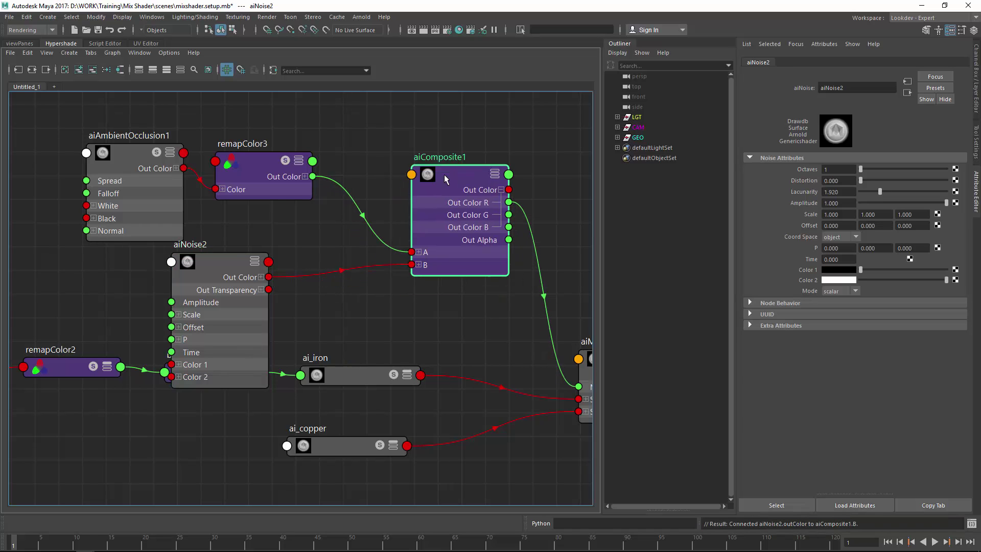
left_click_drag(224, 270, 244, 264)
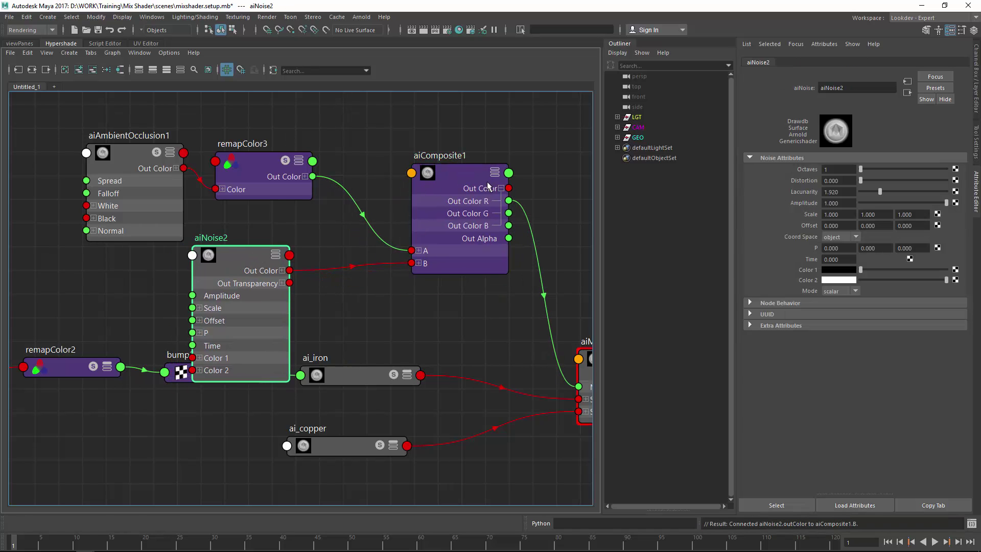
- Open the Arnold RenderView with the Isolate Selected debug mode and preview the aiNoise2 node alone
left_click(361, 17)
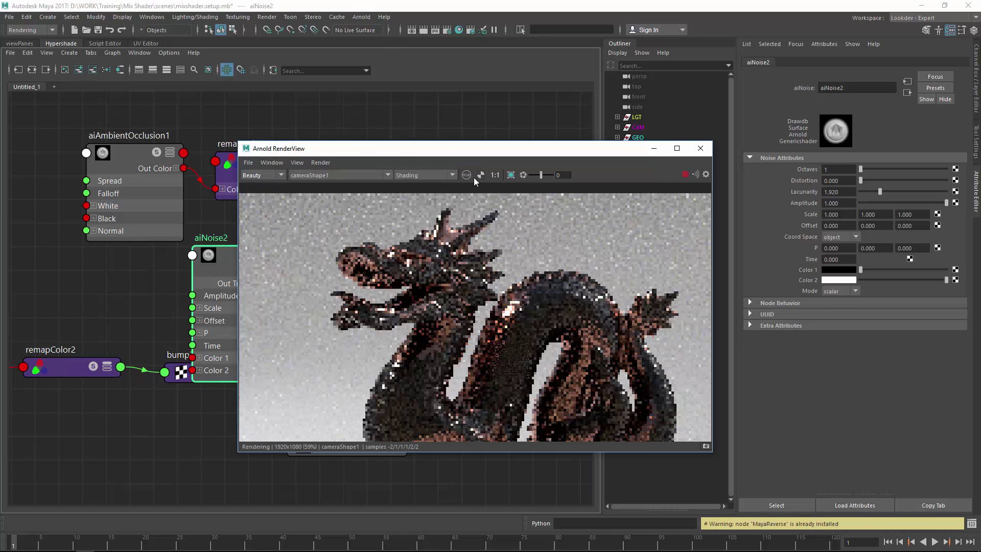
left_click_drag(464, 148, 561, 107)
left_click(529, 133)
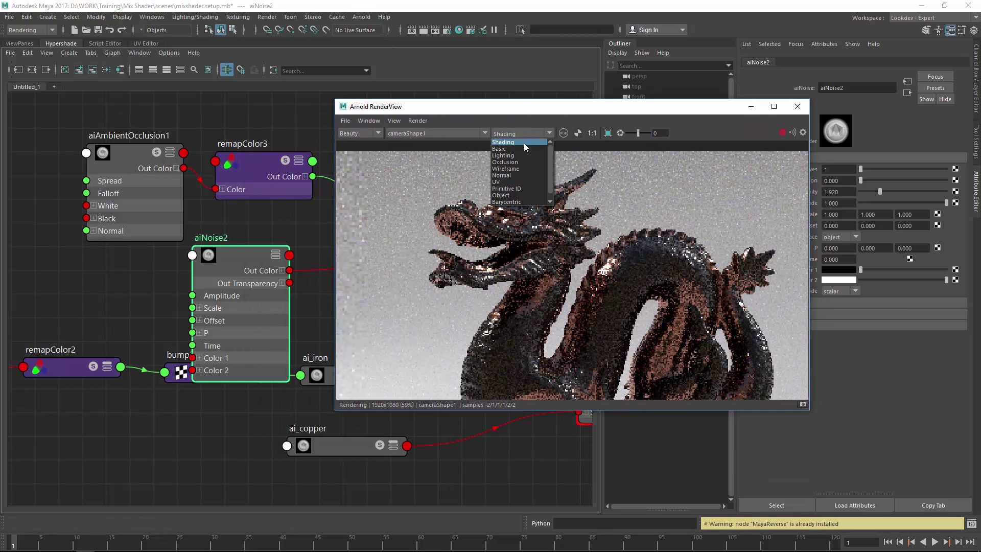
scroll(531, 189, "down", 1)
left_click(531, 201)
left_click(307, 260)
left_click(261, 257)
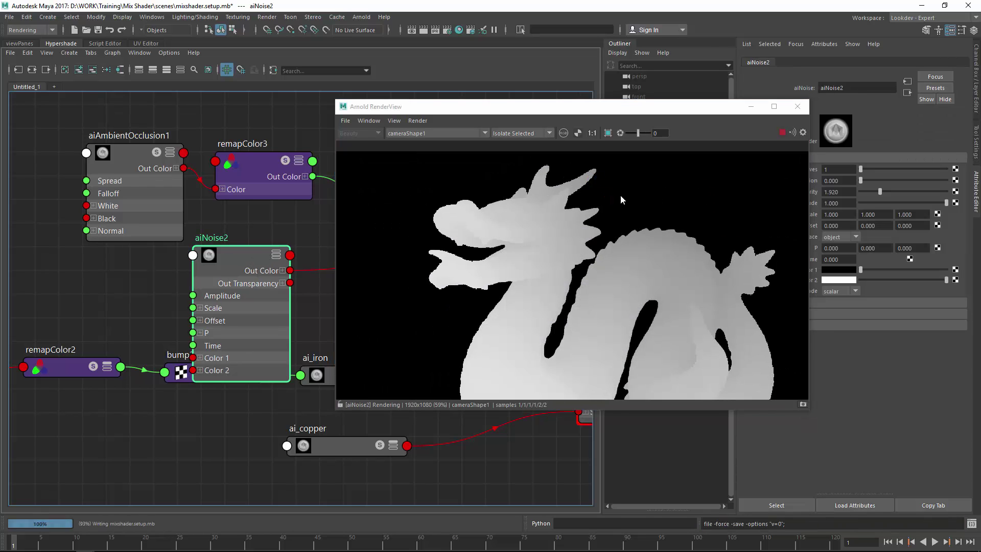
- Set aiNoise2's Scale to 50 on all three axes
left_click_drag(613, 107, 522, 169)
left_click(831, 214)
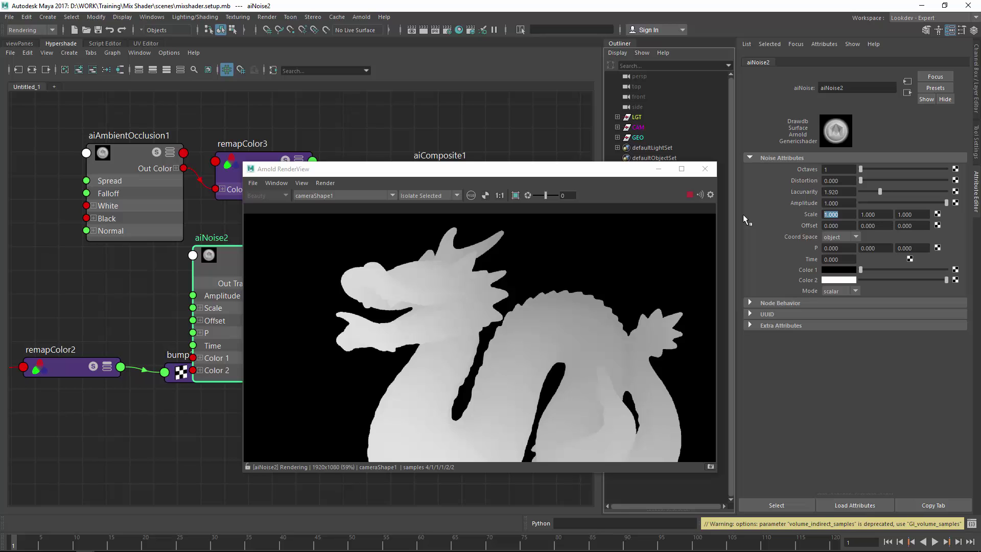
type("50")
key("Tab")
type("50")
key("Tab")
type("50")
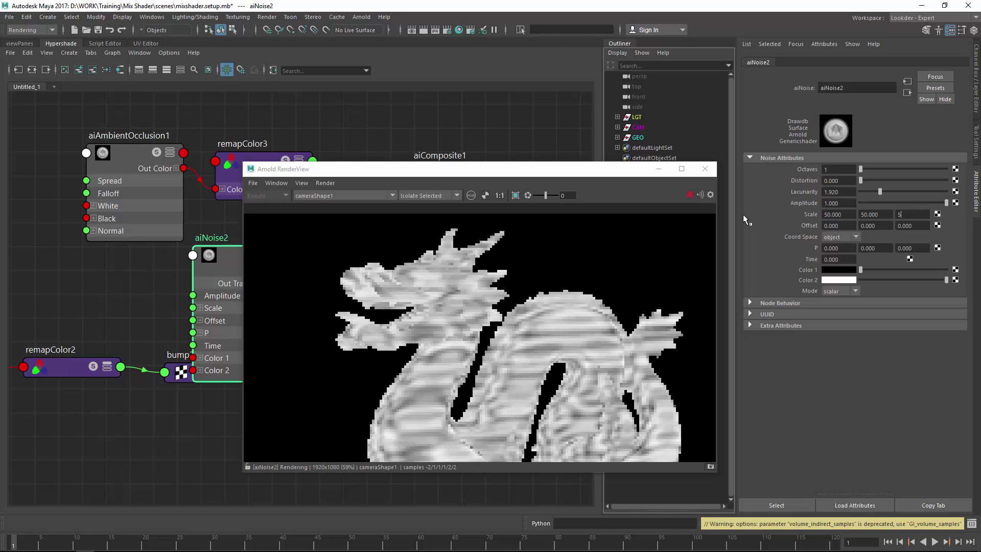
key("Return")
key("Tab")
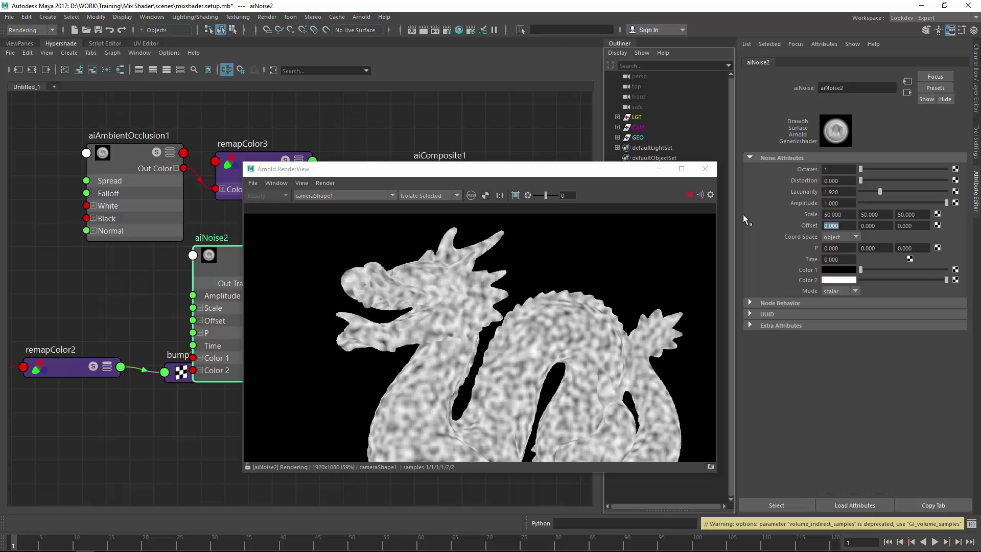
- Set aiNoise2's second Scale value to 30, its Octaves to 4 and its Distortion to about 0.422
key("shift+Tab")
key("shift+Tab")
type("1")
key("Return")
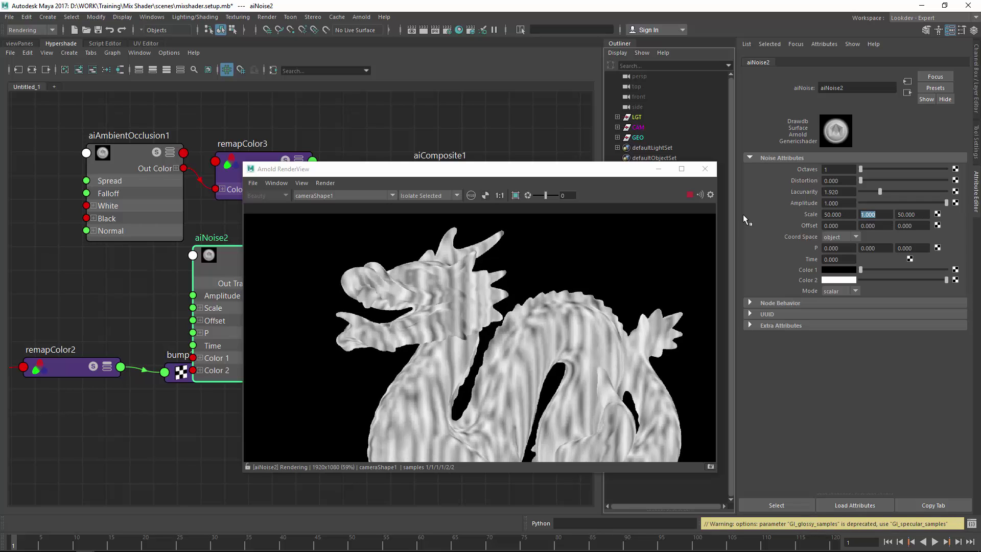
type("30")
key("Return")
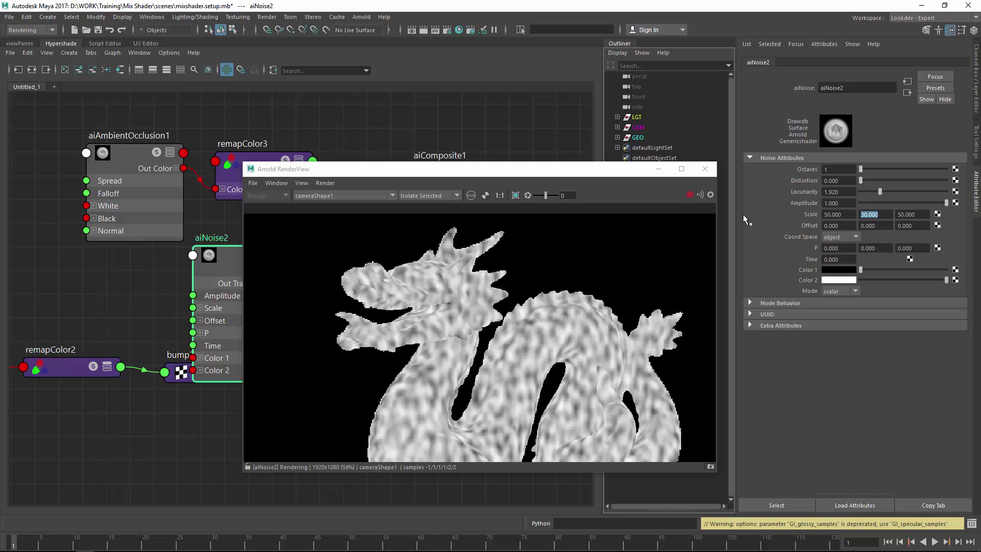
left_click_drag(866, 182, 897, 169)
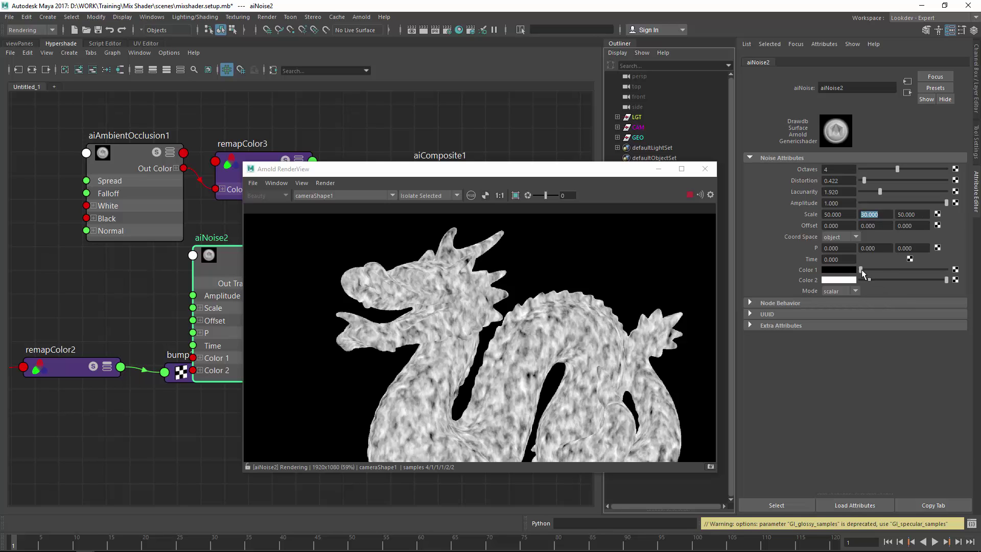
- Preview aiComposite1 in isolation and set its Operation to max
left_click_drag(586, 176, 768, 164)
left_click_drag(465, 159, 551, 144)
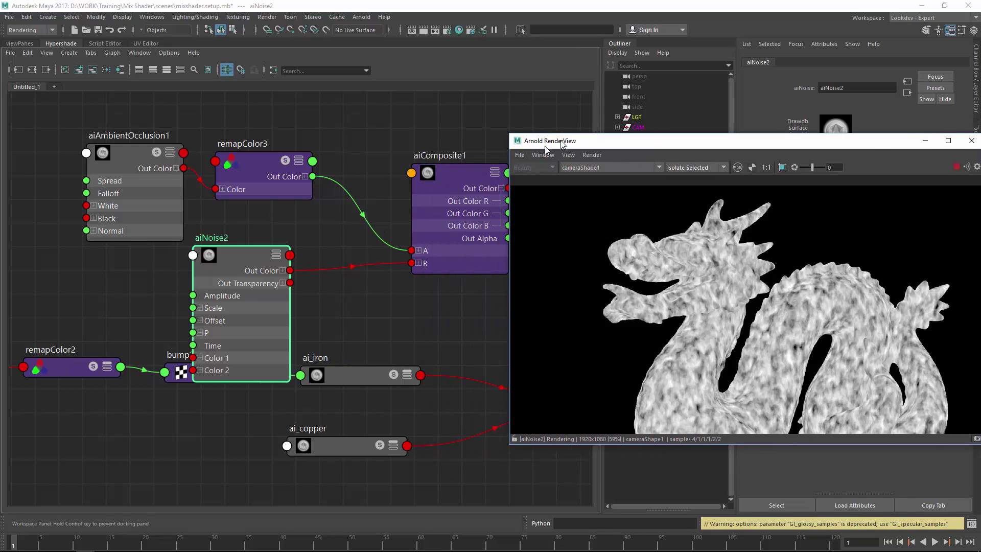
left_click(483, 174)
left_click_drag(799, 148, 386, 137)
left_click(849, 177)
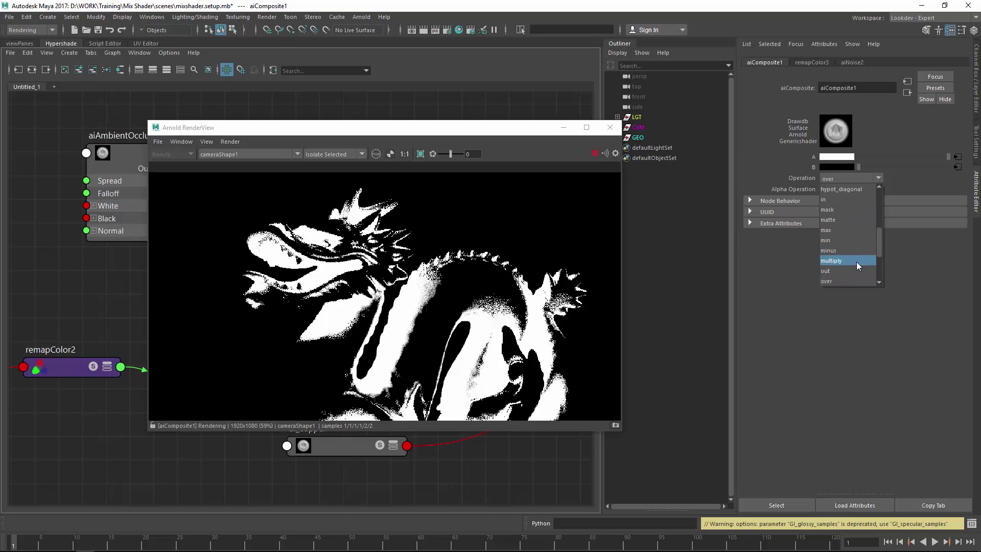
left_click(860, 231)
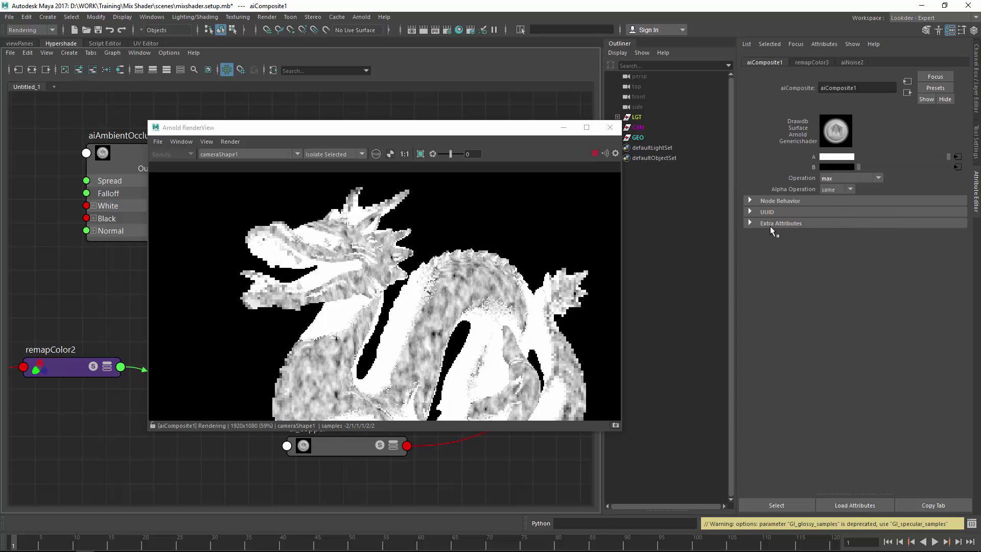
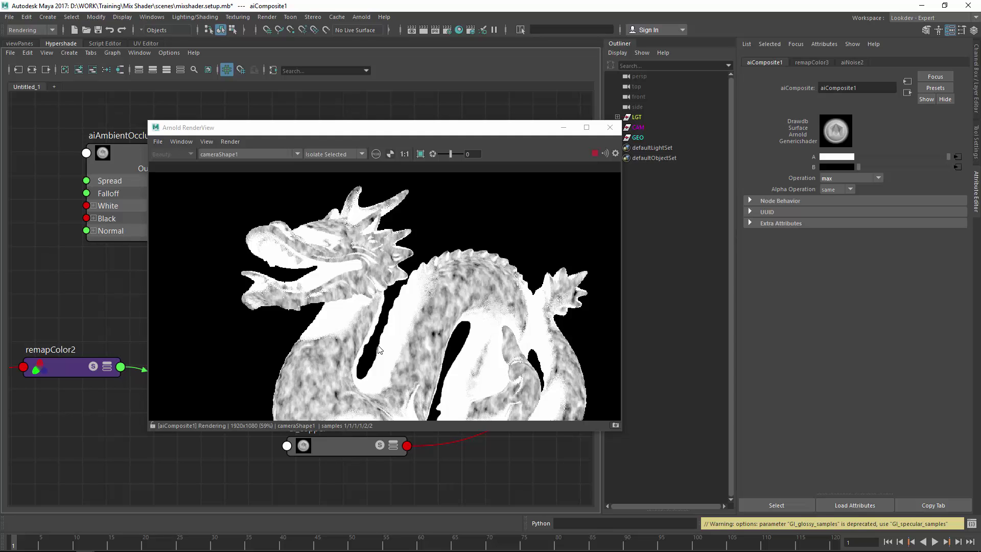
- Try the matte, in, atop and average operations on aiComposite1 and compare the resulting masks
middle_click_drag(383, 341, 449, 280)
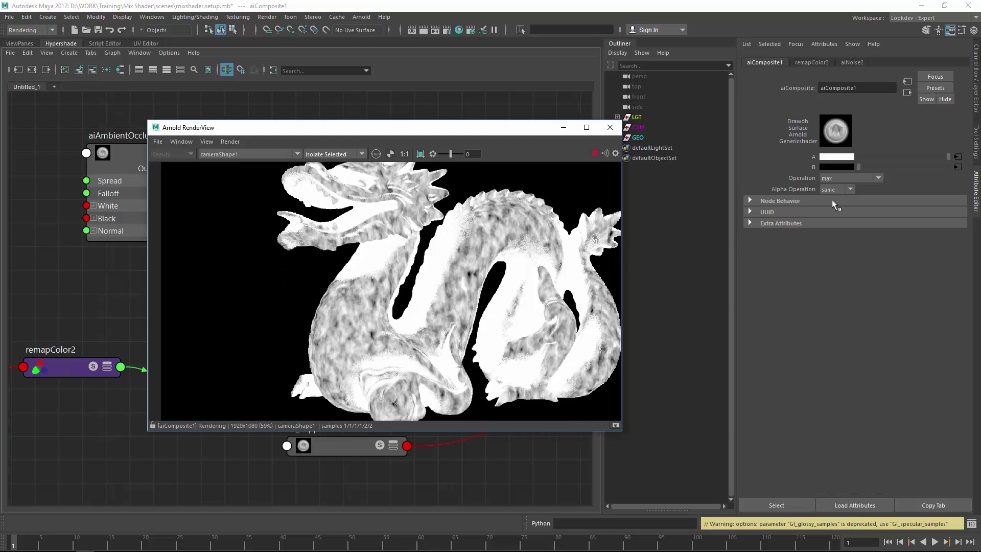
left_click(842, 179)
left_click(856, 246)
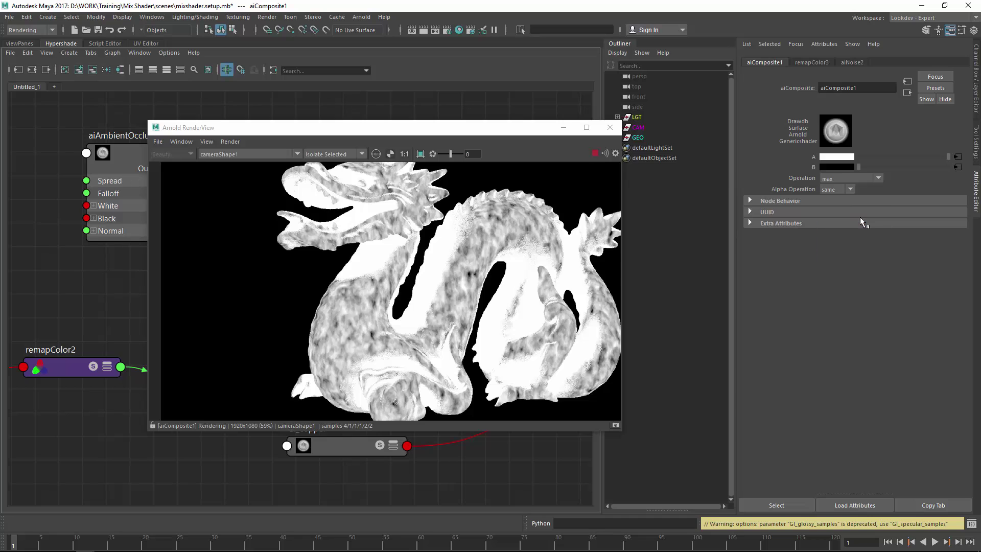
left_click(847, 179)
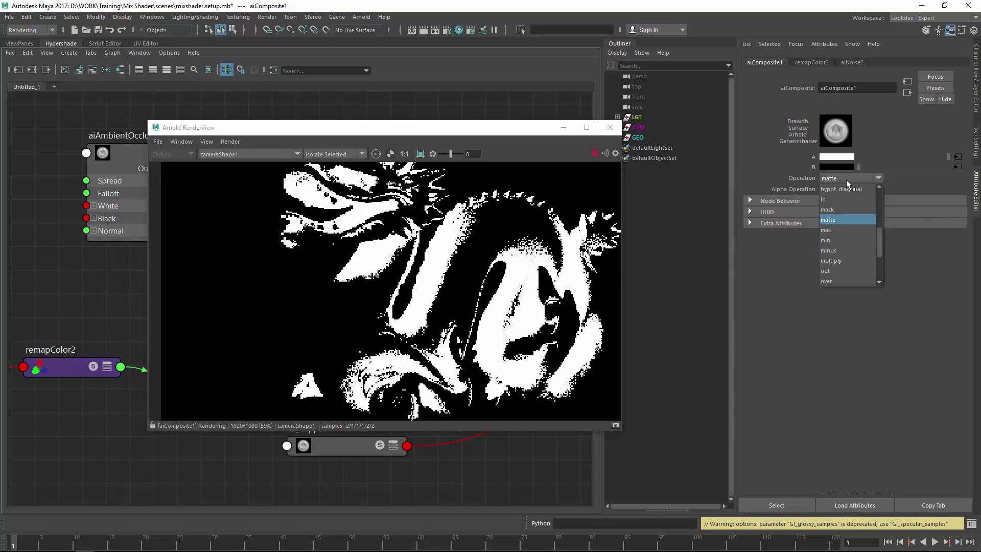
left_click(868, 202)
left_click(878, 178)
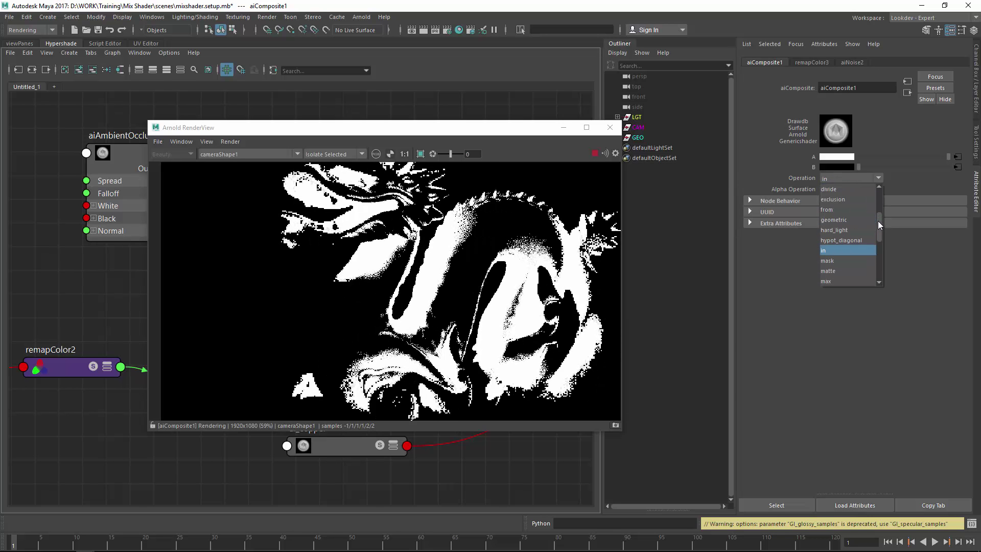
left_click(866, 210)
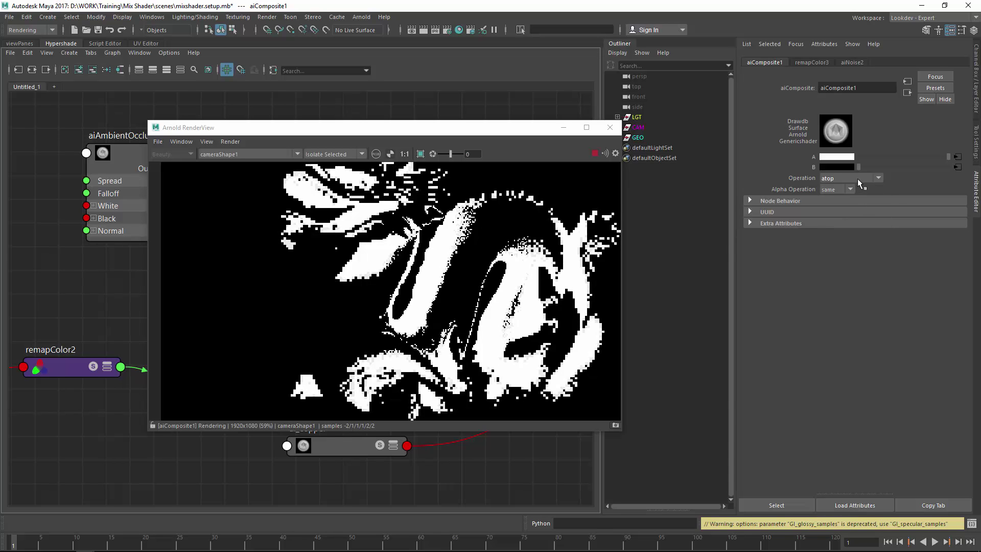
left_click(857, 179)
left_click(855, 220)
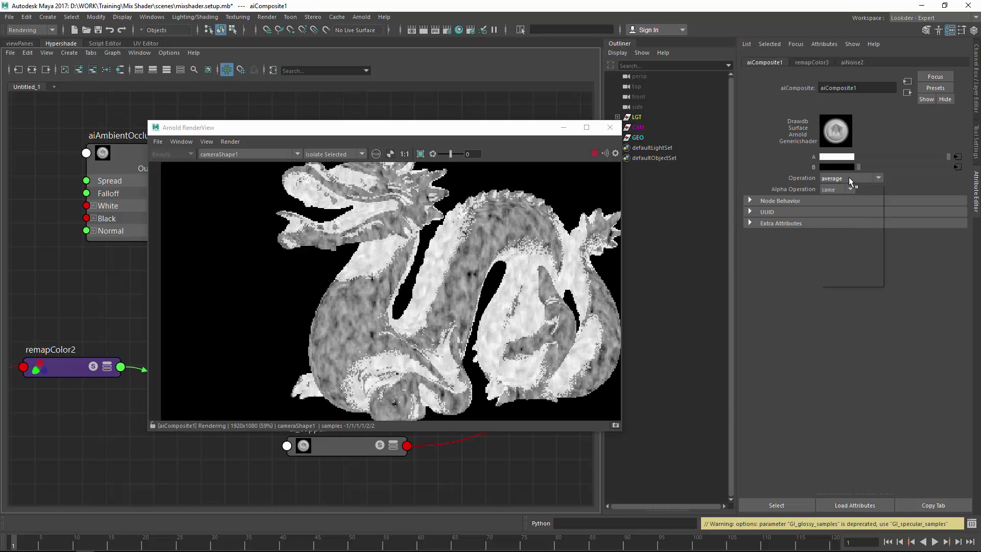
- Try the cojoint_over, difference, divide, matte and min operations on aiComposite1
left_click(848, 178)
left_click(849, 230)
left_click(851, 178)
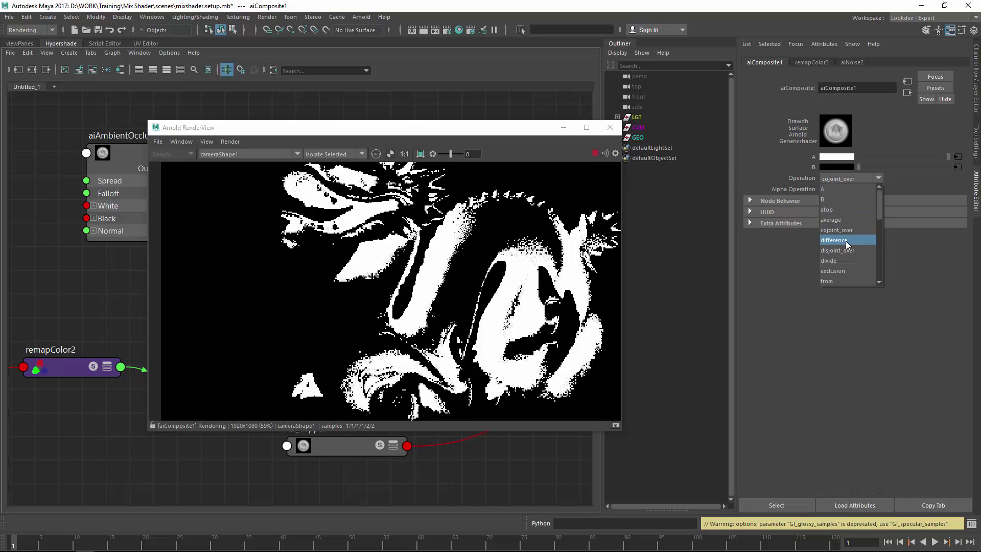
left_click(846, 240)
left_click(864, 179)
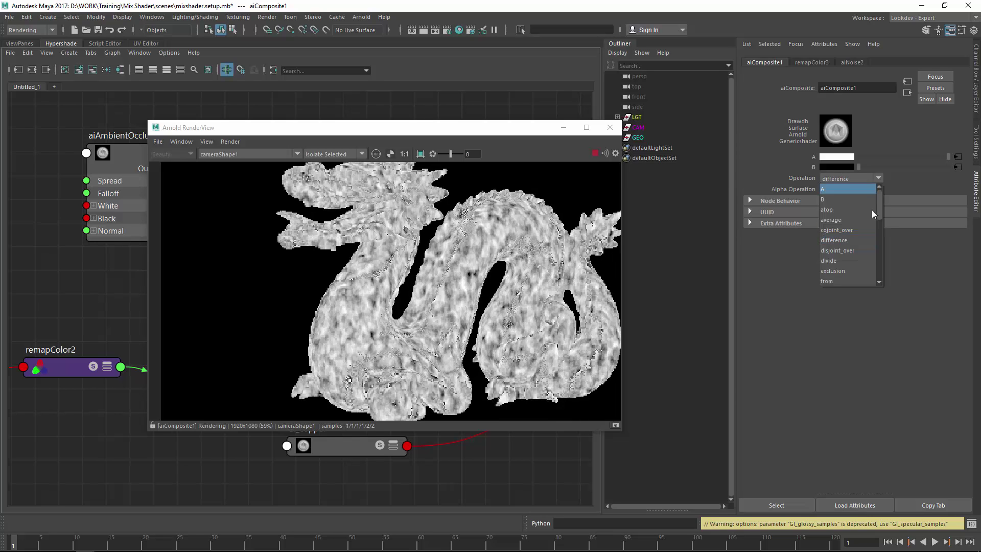
left_click(857, 257)
left_click(859, 179)
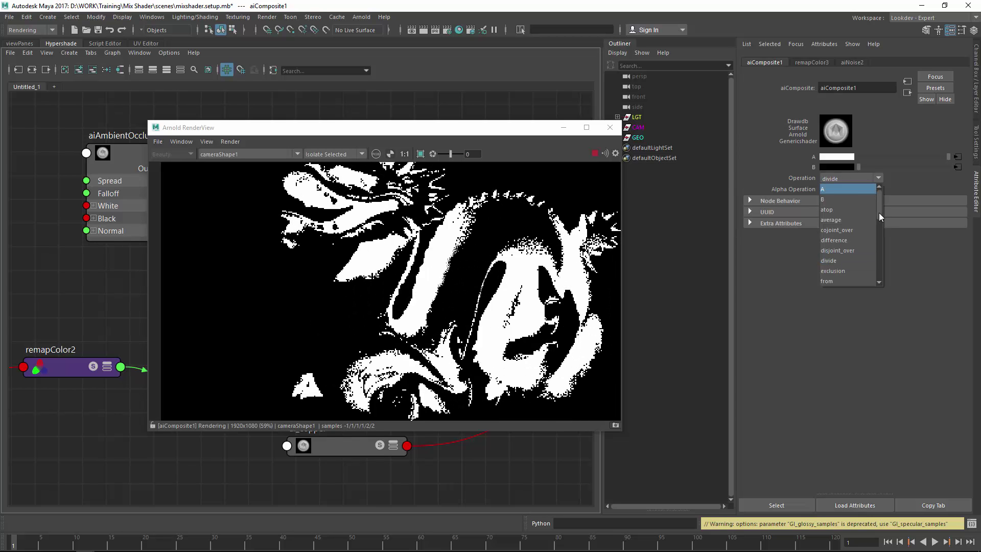
left_click_drag(879, 213, 878, 237)
left_click(863, 259)
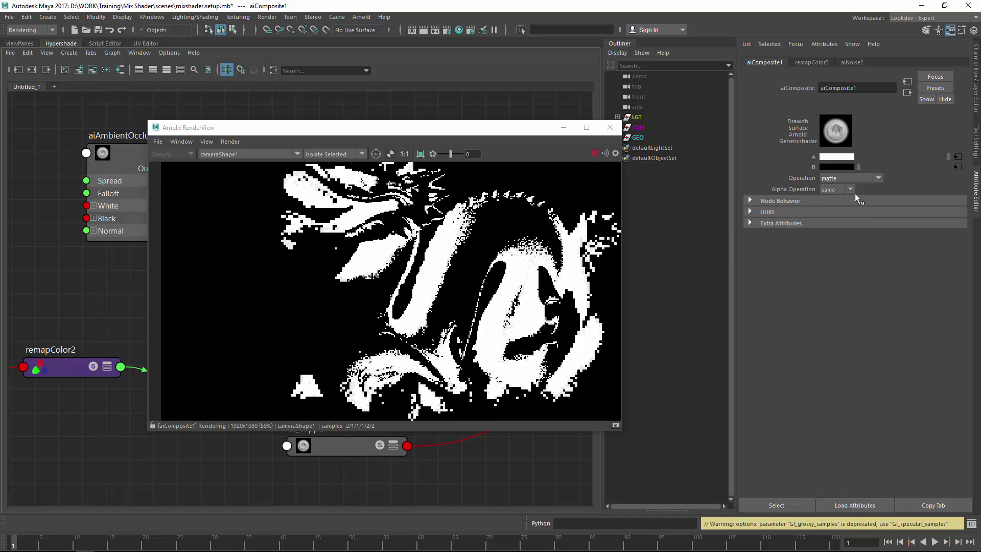
left_click(854, 179)
left_click(854, 272)
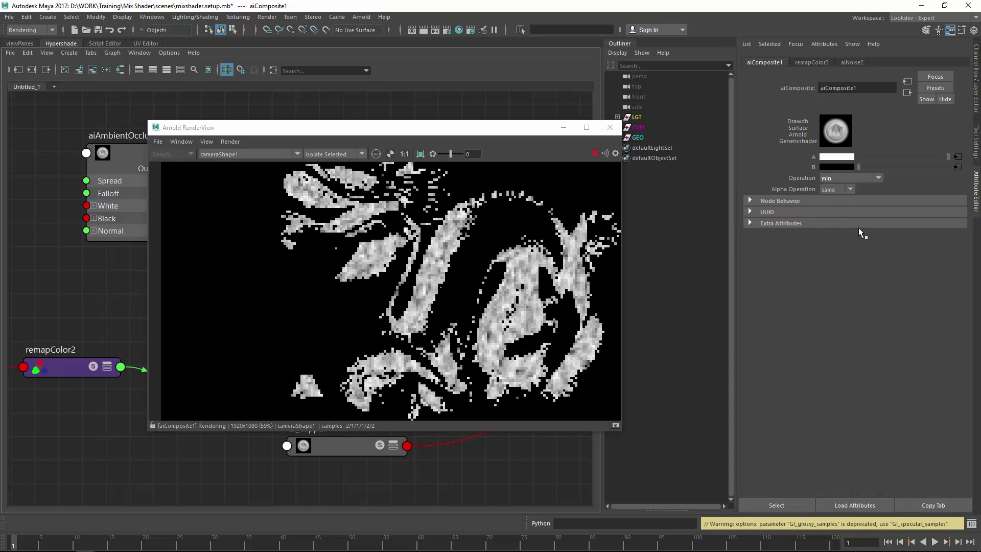
- Try the plus, screen and stencil operations on aiComposite1
left_click(856, 180)
left_click_drag(878, 238, 879, 250)
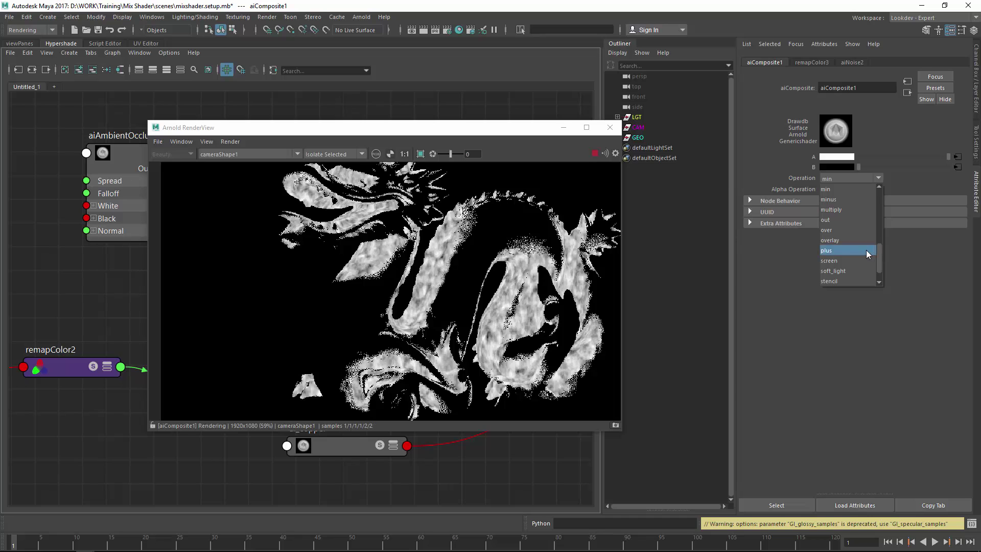
left_click(865, 250)
left_click(854, 179)
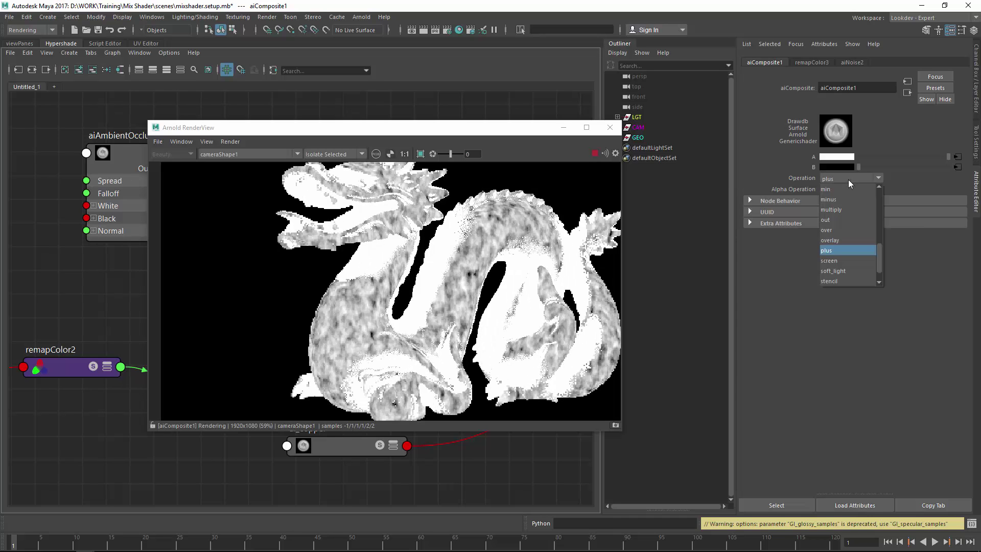
left_click(851, 261)
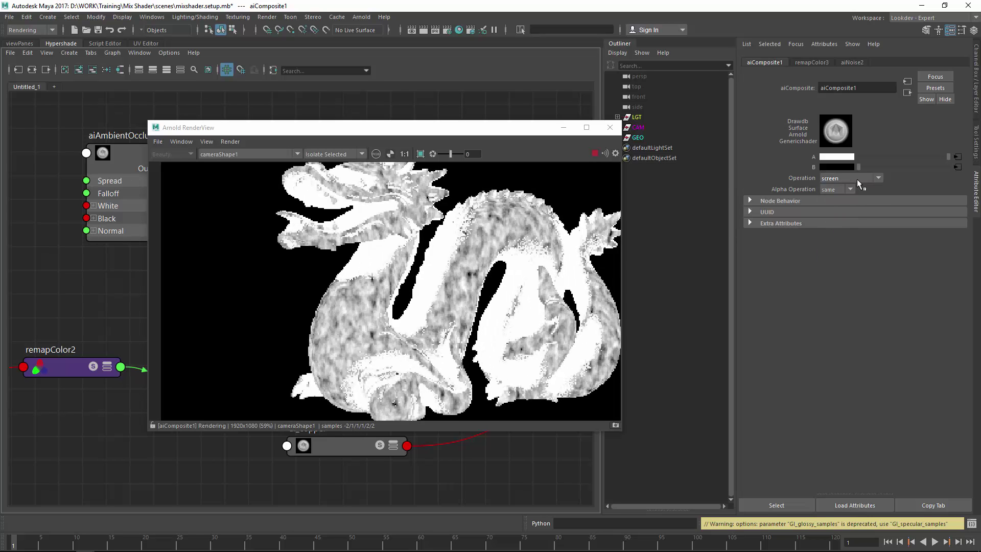
left_click(857, 179)
left_click(854, 280)
- Return aiComposite1's Operation to max
left_click(856, 180)
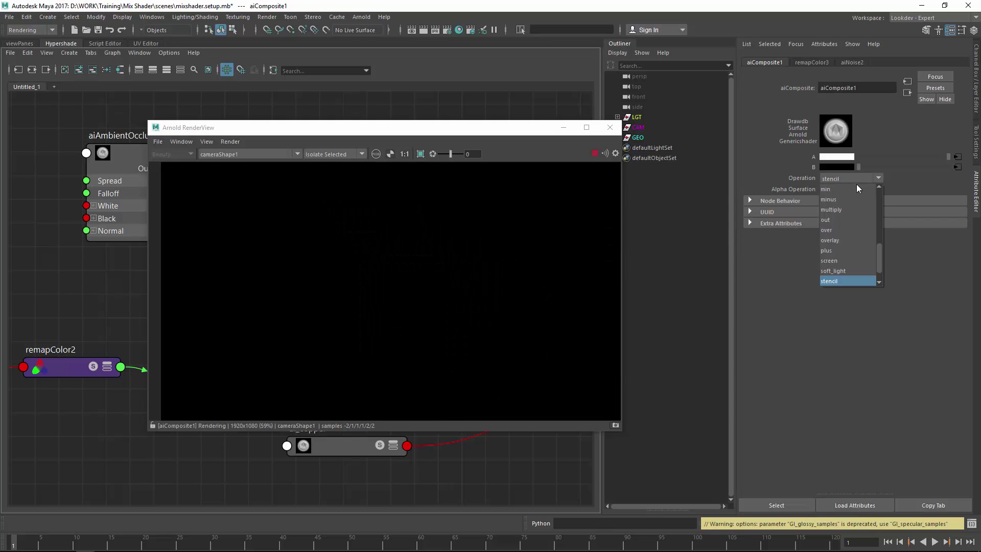
left_click_drag(879, 245, 877, 241)
left_click(848, 190)
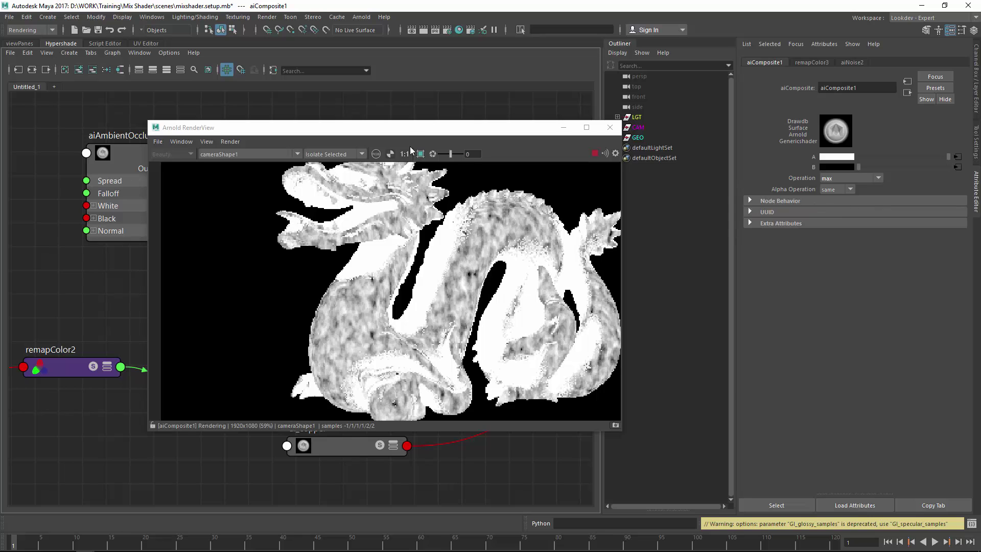
- Preview aiNoise2 alone in the render and move the node away from aiComposite1 to make room between them
left_click_drag(435, 134, 554, 153)
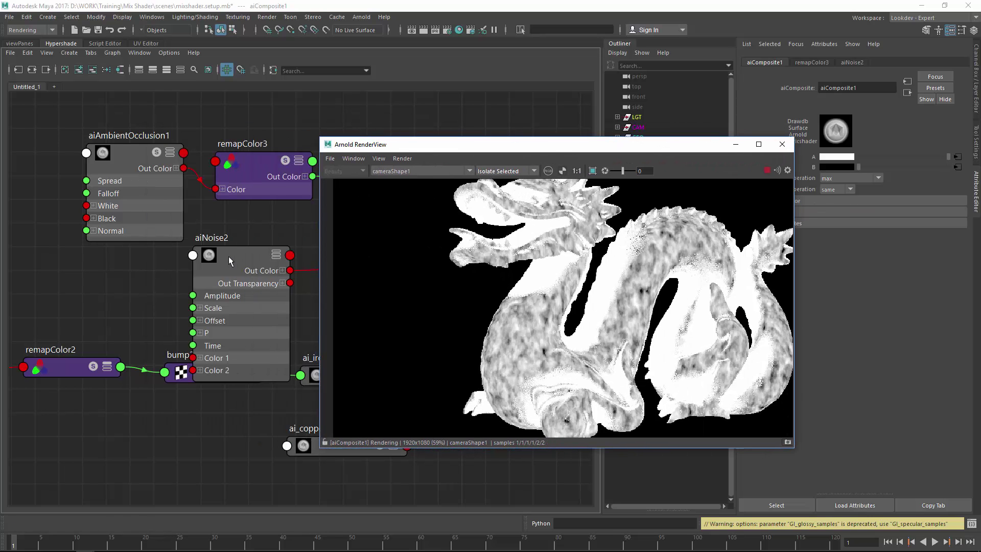
left_click(241, 262)
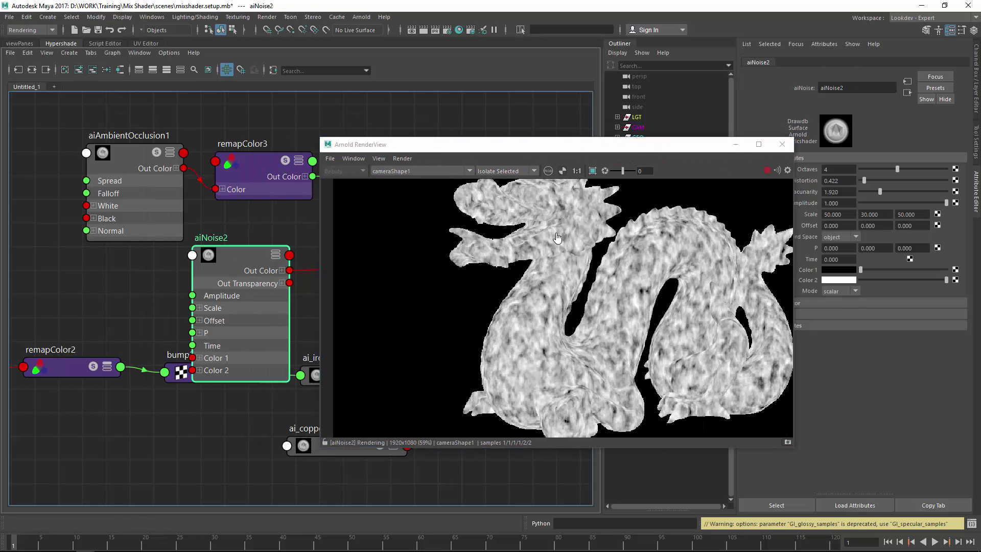
left_click_drag(558, 145, 682, 155)
left_click_drag(236, 271, 180, 282)
- Insert a remapColor node between aiNoise2's Out Color and aiComposite1's B input
key("Tab")
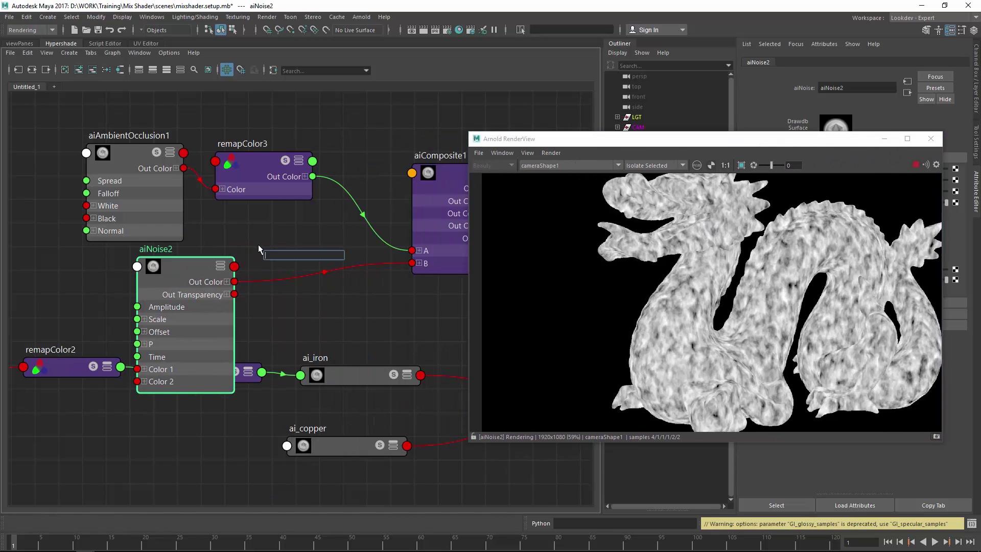
type("rem")
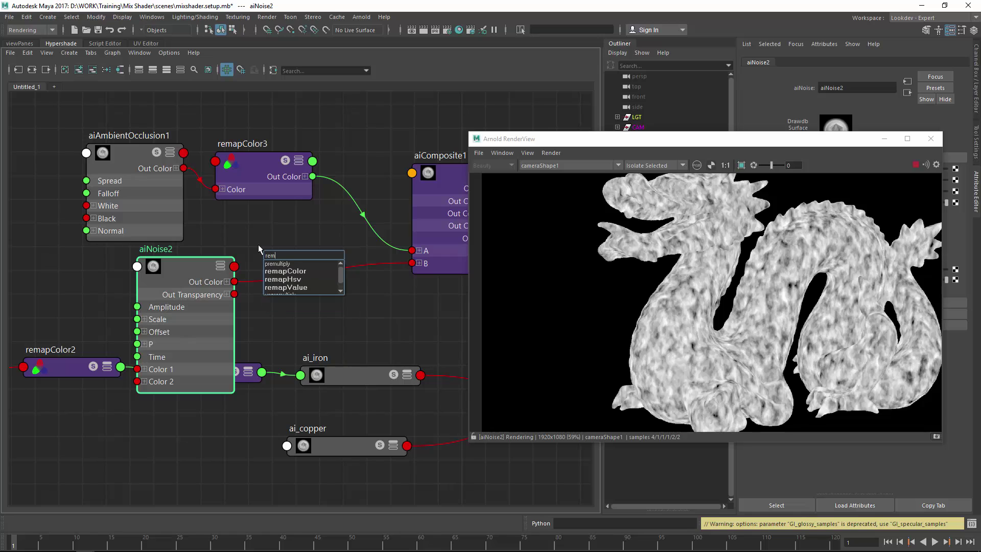
type("apColor")
key("Return")
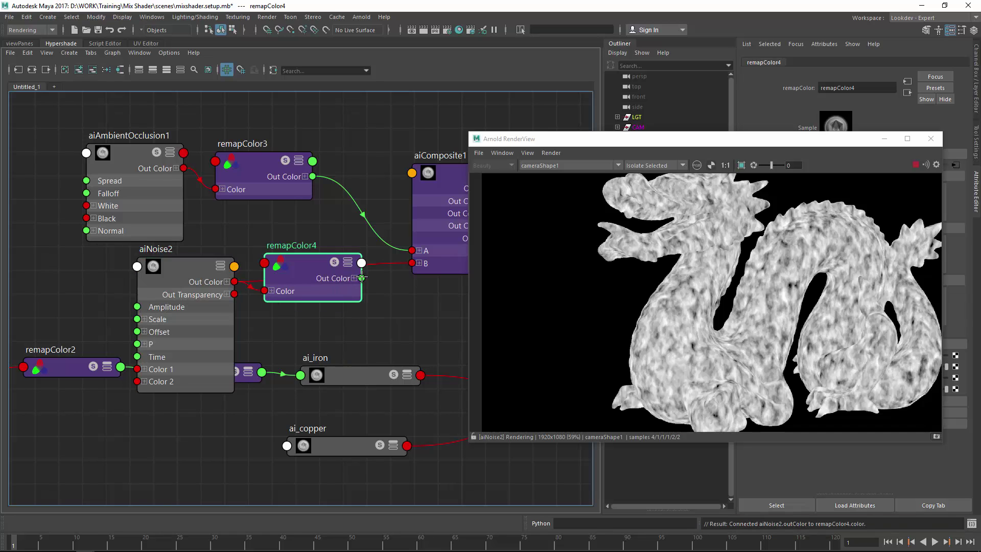
left_click_drag(412, 263, 412, 264)
left_click_drag(322, 257, 327, 247)
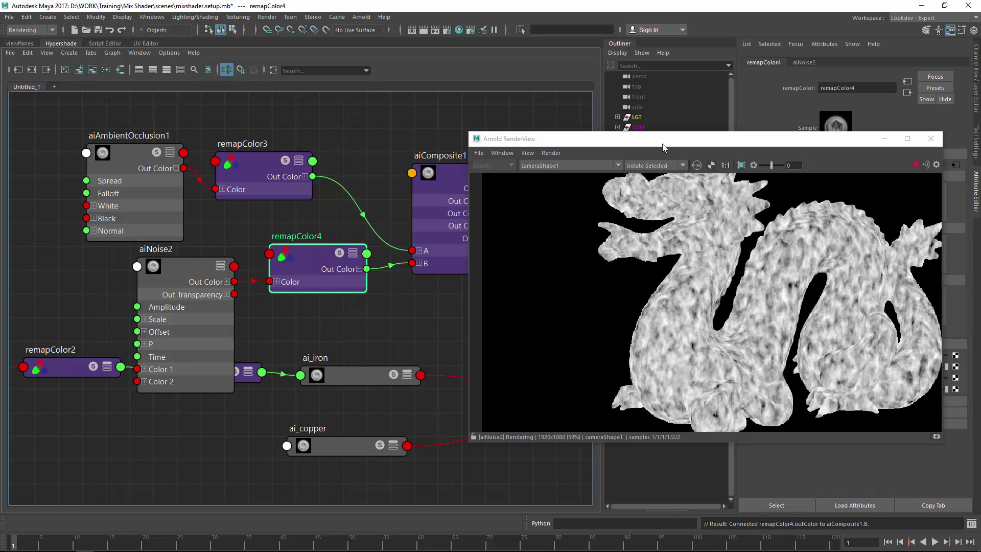
- Preview remapColor4 and set its Input Min to 0.380 and Input Max to 0.783
left_click_drag(662, 143, 492, 193)
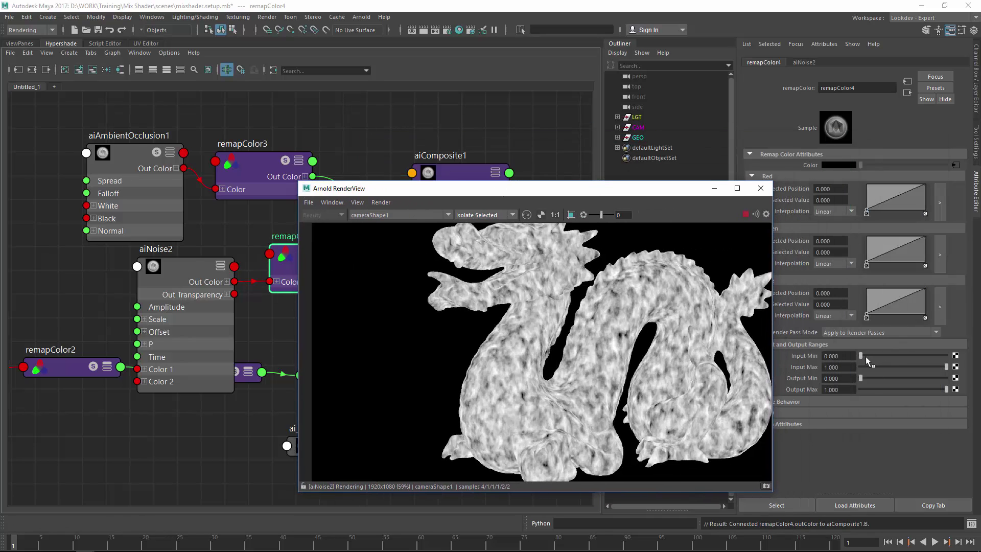
left_click_drag(865, 357, 876, 358)
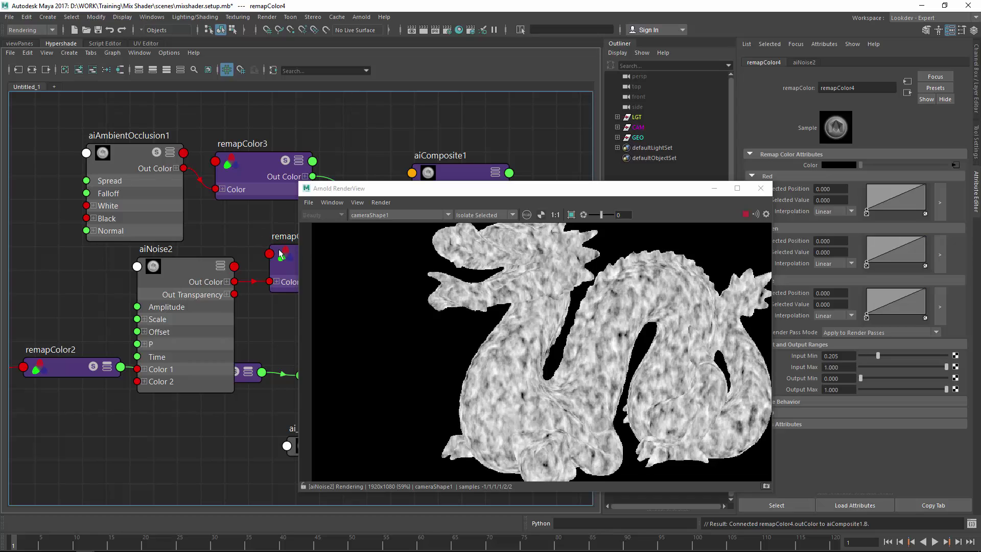
left_click(290, 268)
left_click_drag(878, 356, 882, 357)
left_click_drag(941, 366, 893, 356)
- Preview aiComposite1 on its own to check the combined occlusion and noise mask
left_click_drag(509, 183, 574, 117)
left_click(445, 166)
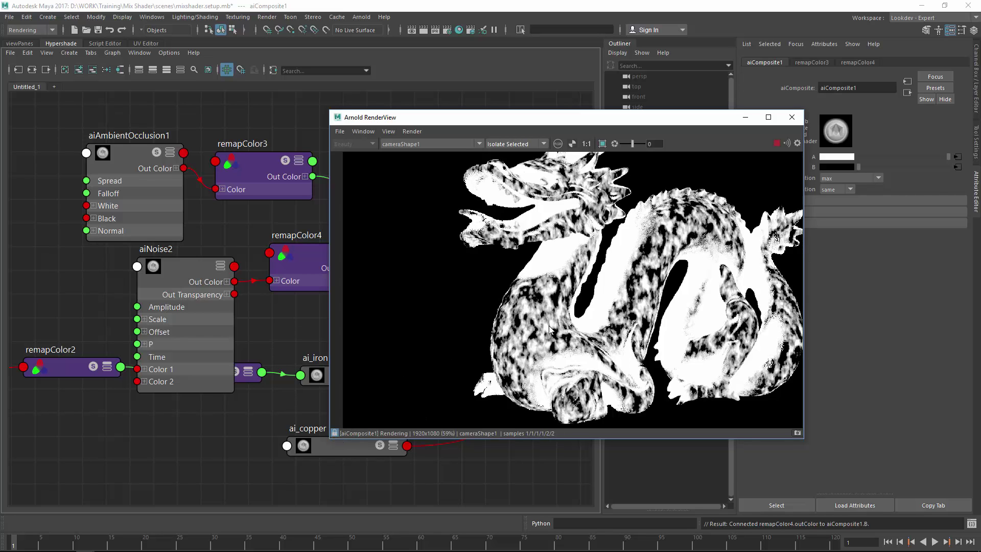
left_click_drag(579, 125, 535, 161)
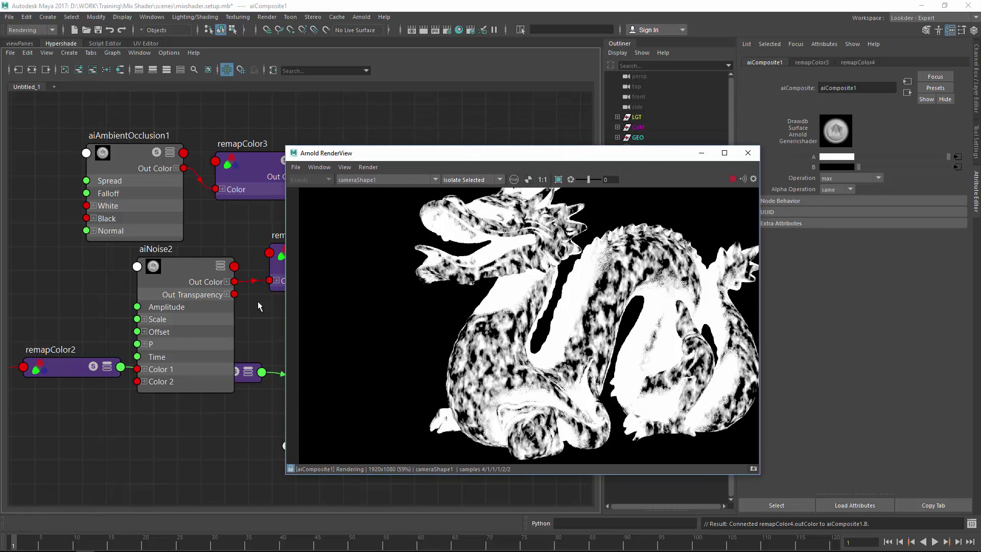
- Raise remapColor4's Input Min to 0.566 and fine-tune its Input Max against the composited mask
left_click(179, 274)
left_click_drag(563, 157, 393, 152)
left_click(311, 253)
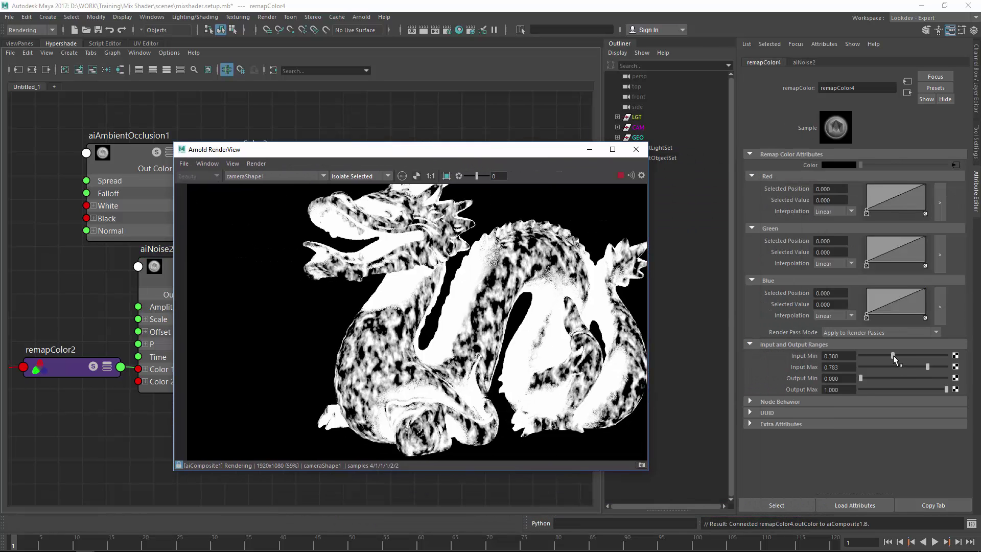
left_click_drag(893, 354, 907, 360)
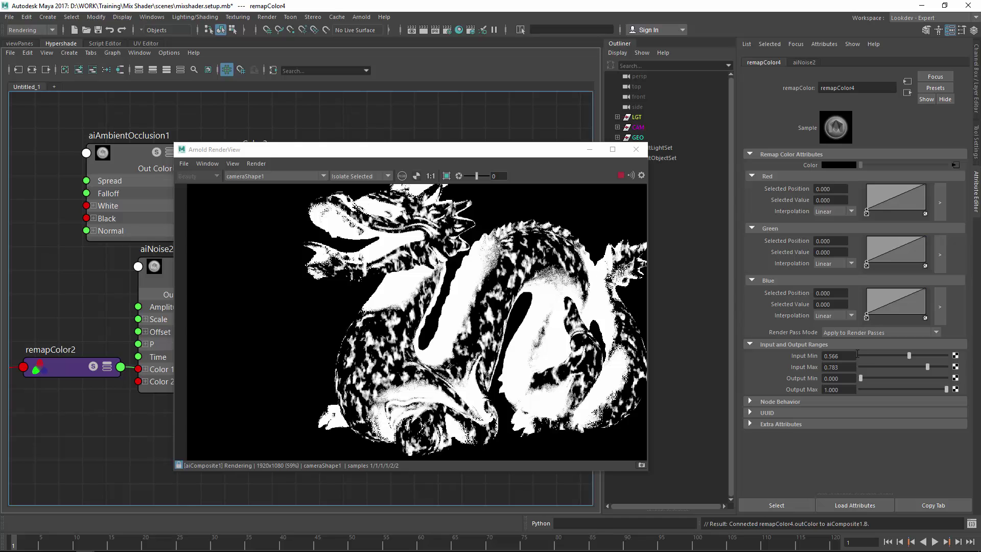
mouse_move(926, 366)
left_mouse_down()
mouse_move(913, 369)
mouse_move(934, 366)
mouse_move(922, 365)
left_mouse_up()
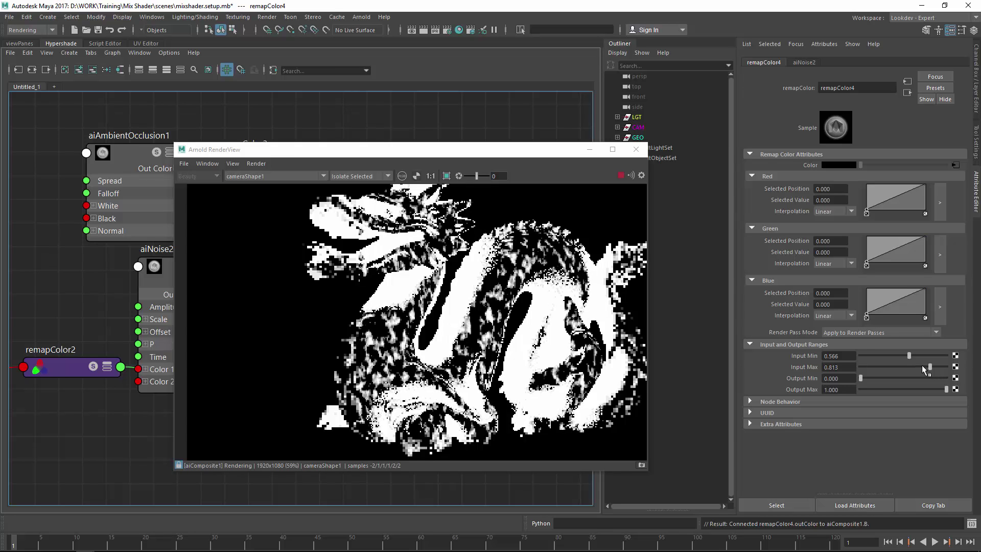
- Set aiNoise2's Scale to 30, 15 and 30
left_click(171, 266)
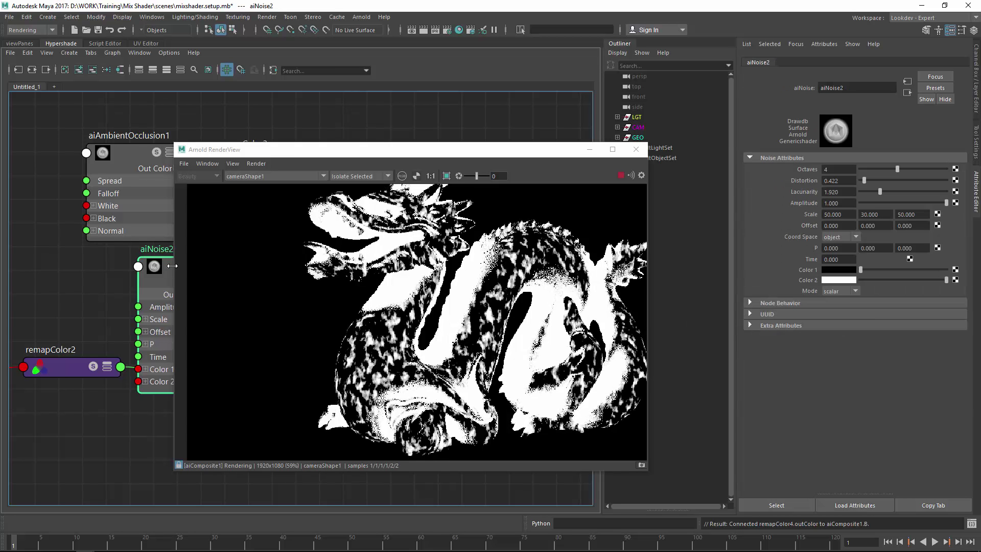
double_click(838, 214)
type("30")
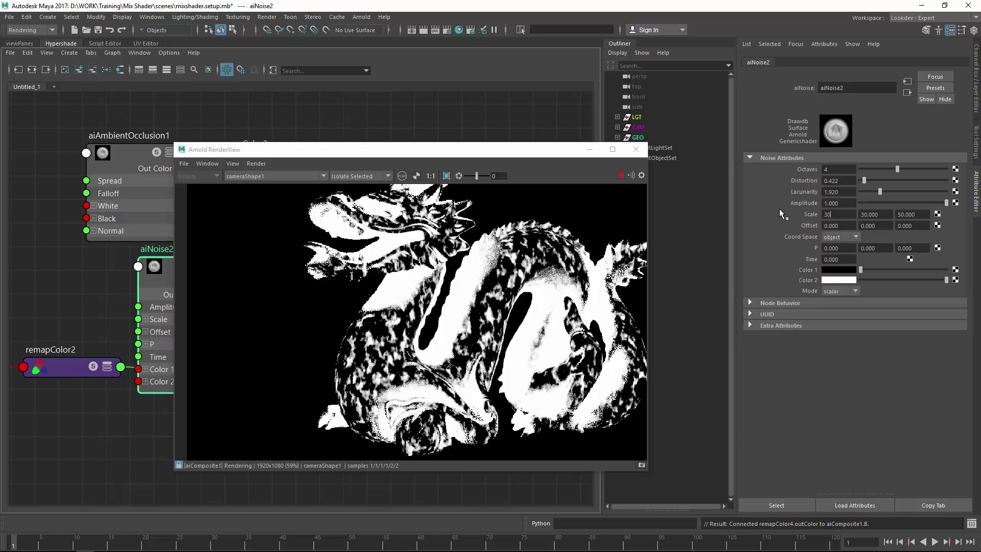
key("Tab")
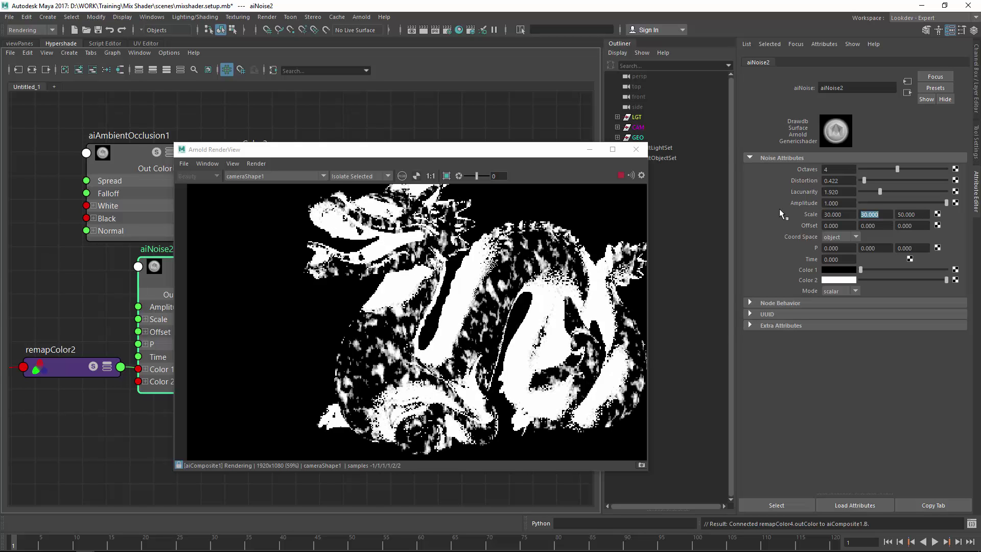
type("15")
key("Tab")
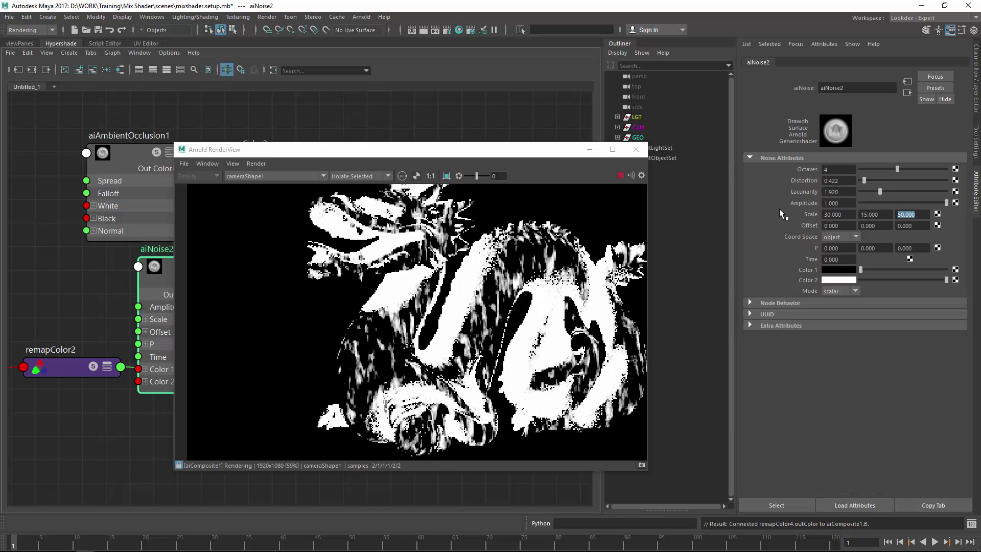
type("30")
key("Tab")
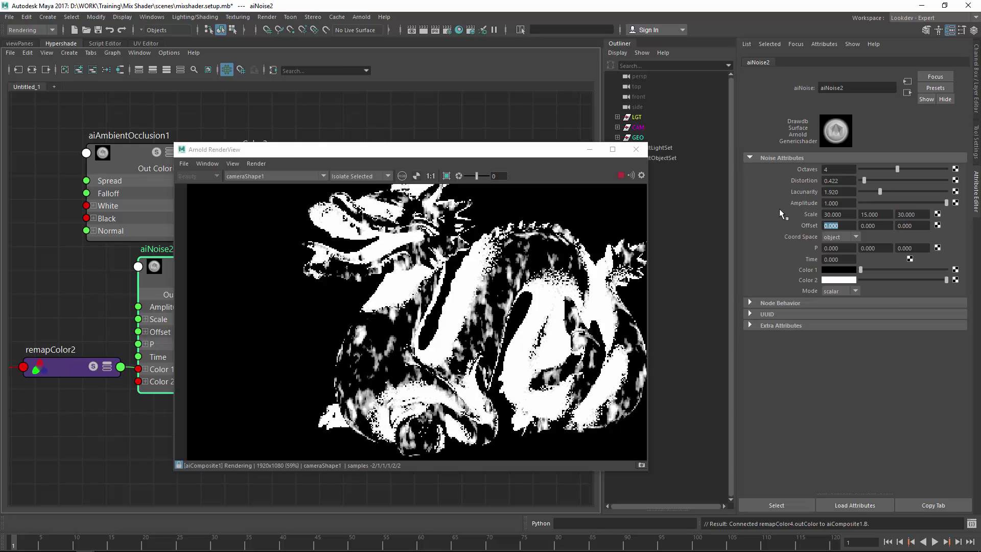
- Set aiNoise2's first Scale value to 20 and try other Distortion and Octaves values, returning them to 0.422 and 4
key("shift+Tab")
key("shift+Tab")
key("shift+Tab")
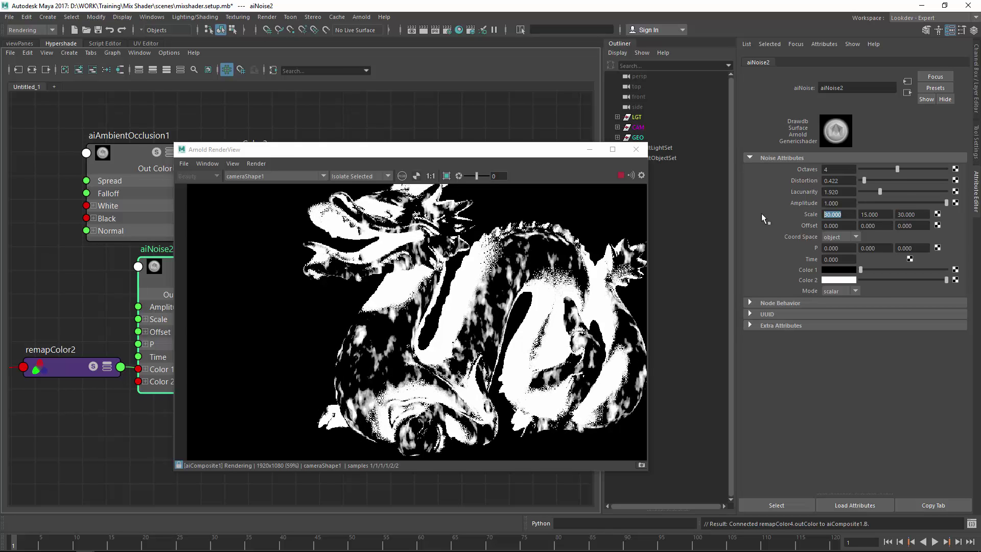
type("20")
key("Return")
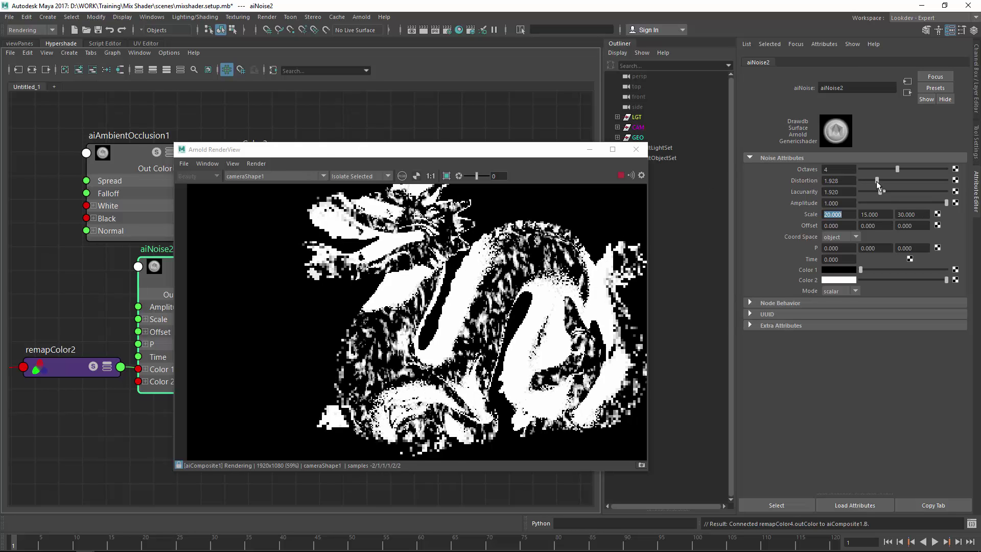
left_click_drag(876, 181, 863, 180)
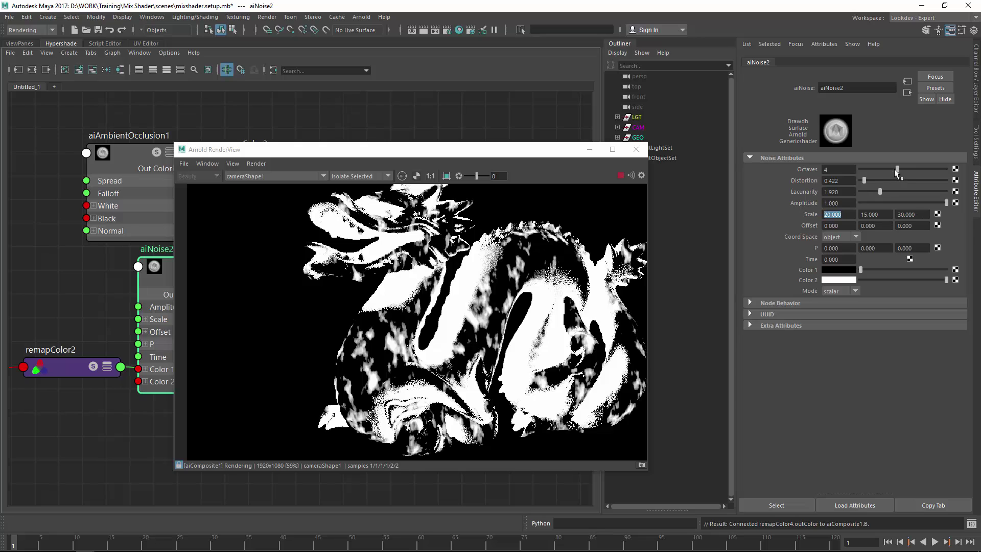
mouse_move(896, 170)
left_mouse_down()
mouse_move(850, 171)
mouse_move(897, 169)
left_mouse_up()
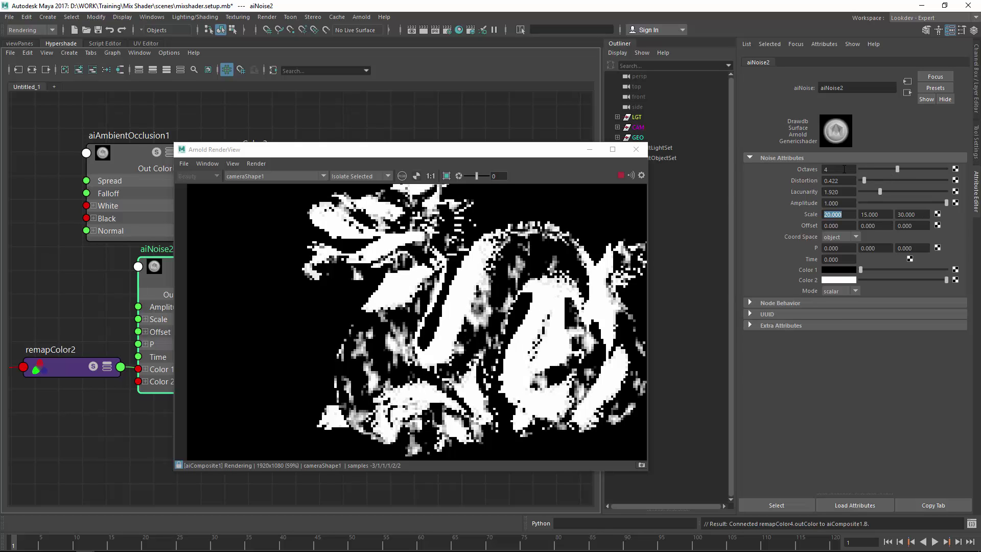
- Switch the render preview to Shading mode and limit rendering to a square region over the dragon's chest
left_click_drag(358, 149, 458, 174)
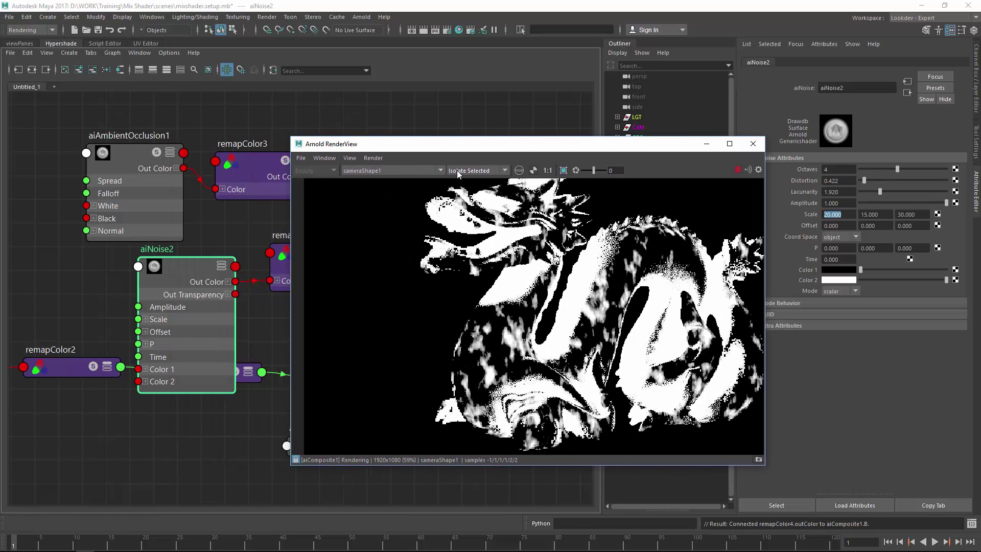
left_click(458, 173)
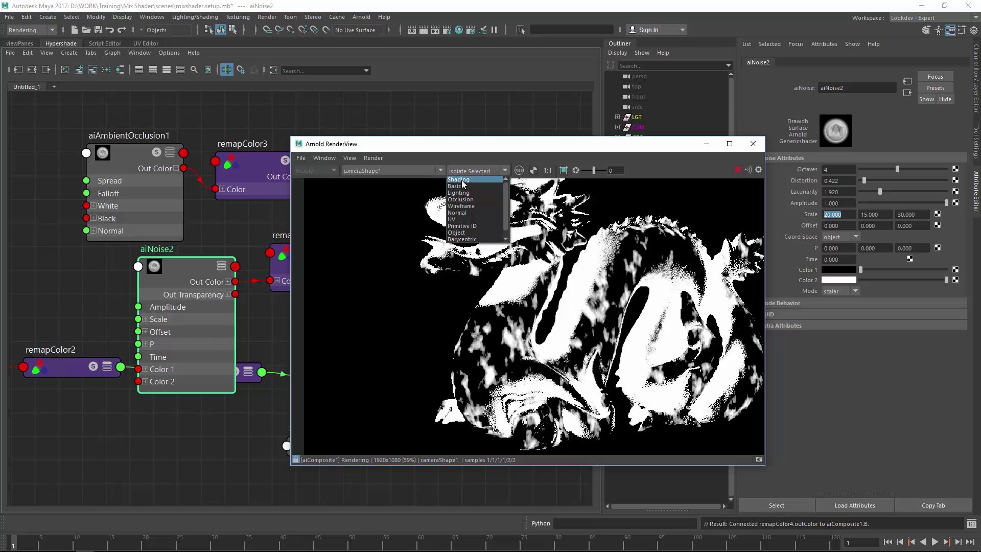
left_click(463, 182)
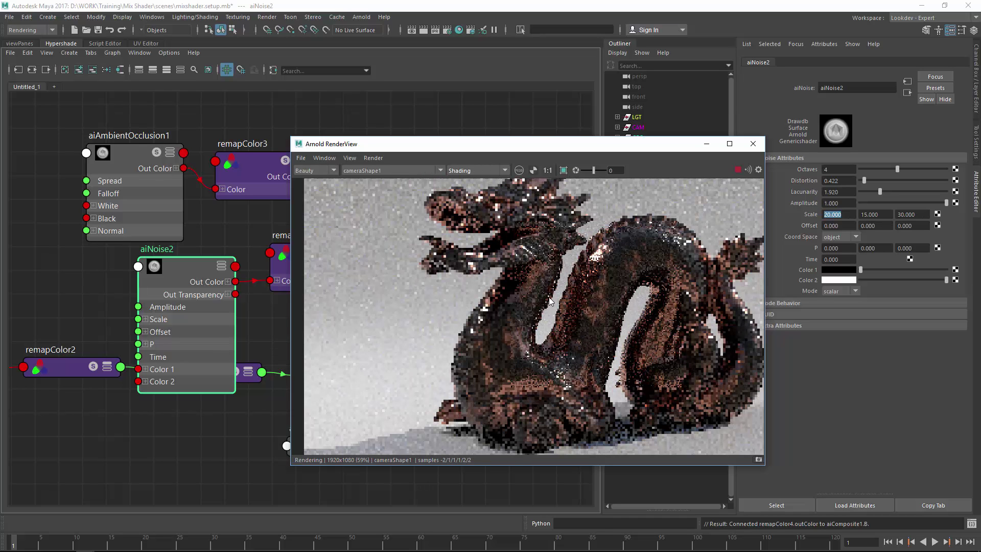
middle_click_drag(550, 301, 480, 300)
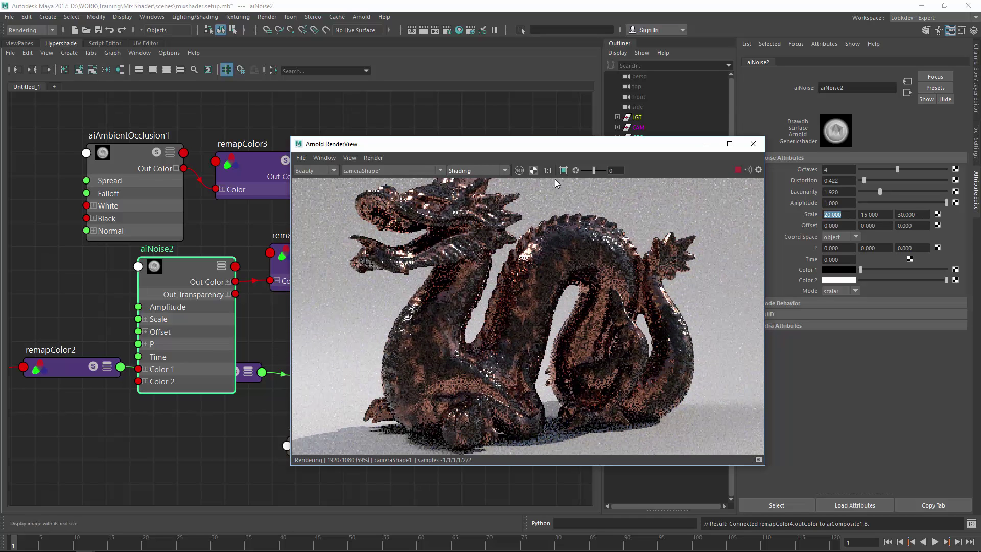
left_click_drag(376, 301, 451, 378)
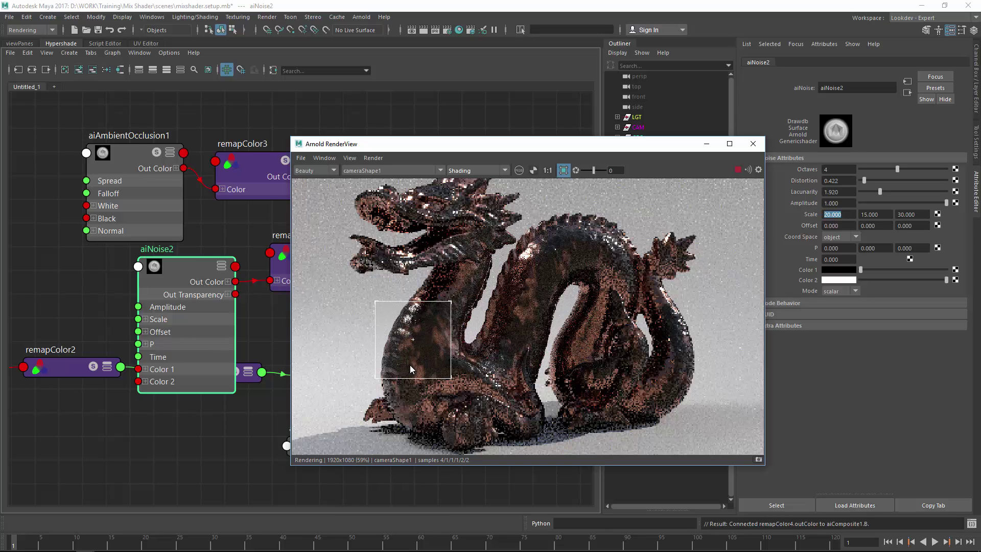
- Inspect the iron and copper blend across the dragon's body and head, and close the render view
middle_click_drag(504, 330, 472, 265)
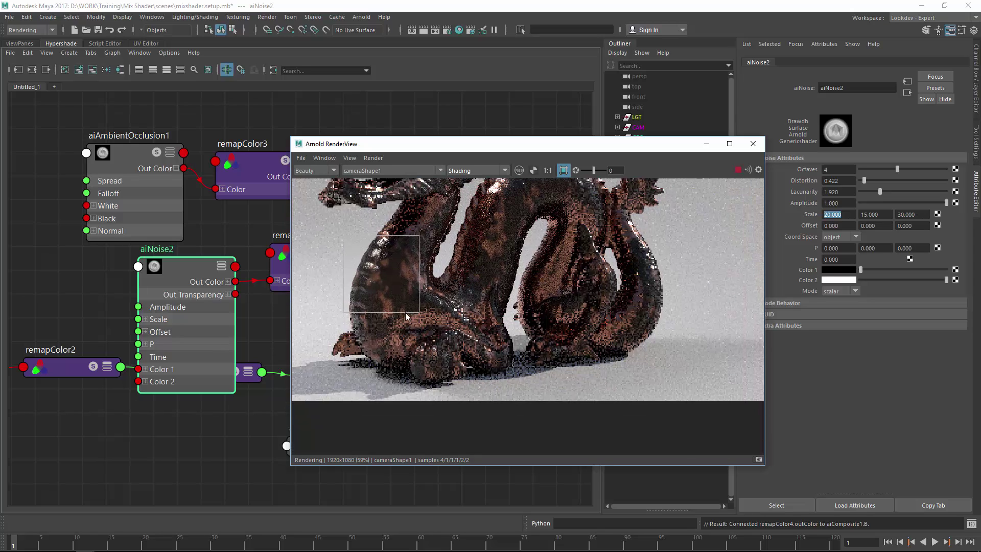
middle_click_drag(430, 278, 459, 313)
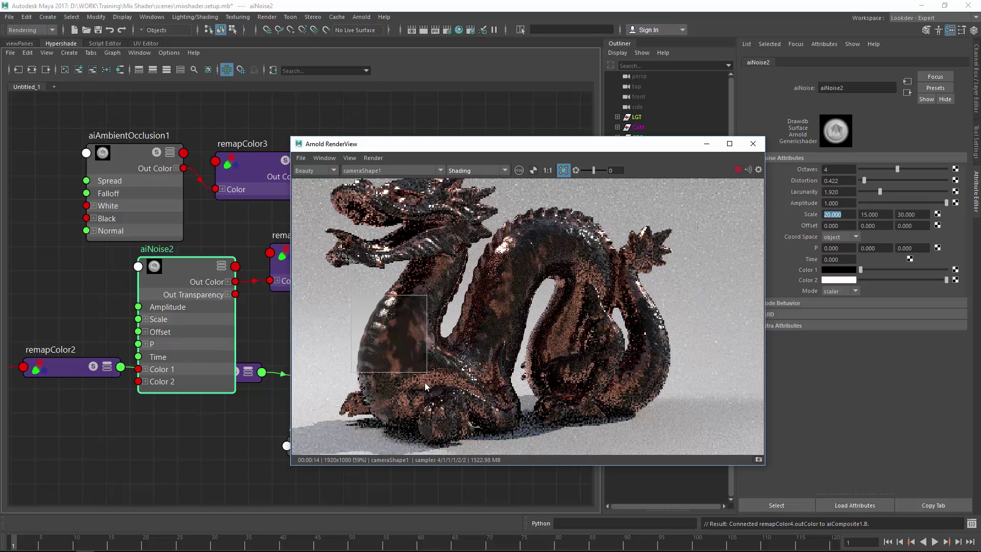
middle_click_drag(456, 268, 455, 318)
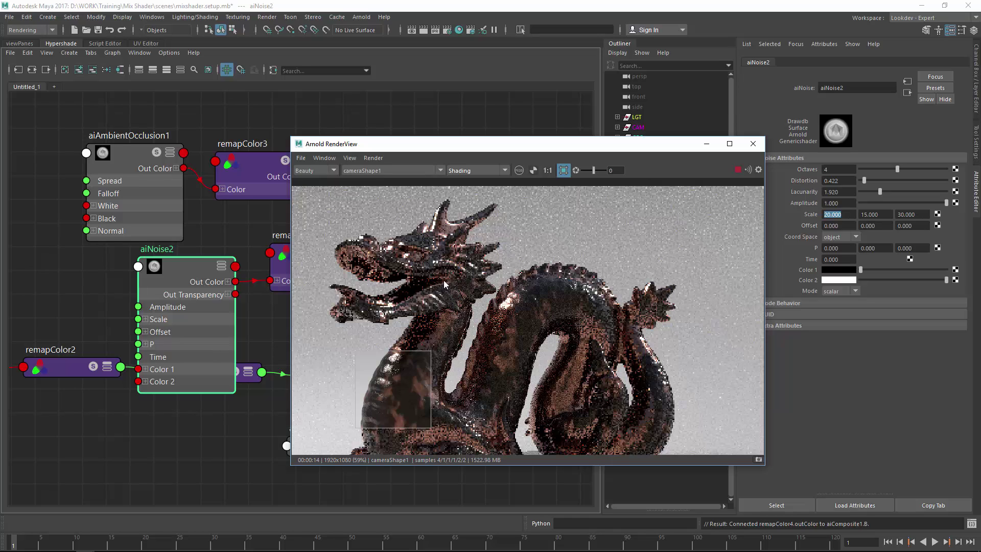
left_click(750, 145)
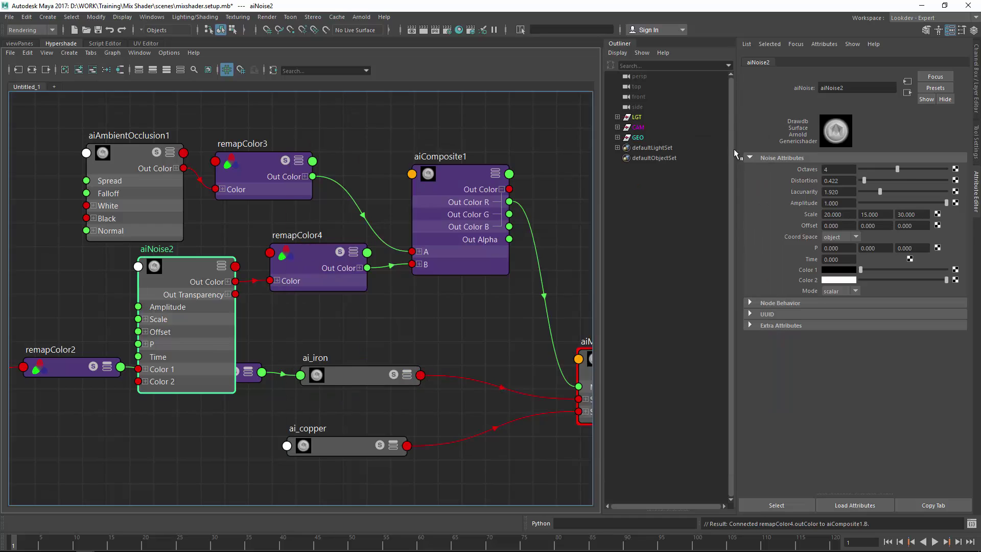
- Bring the whole shader network through aiMixShader1 into view and save the scene
middle_click_drag(453, 280, 384, 214, "alt")
scroll(396, 229, "down", 3)
key("ctrl+s")
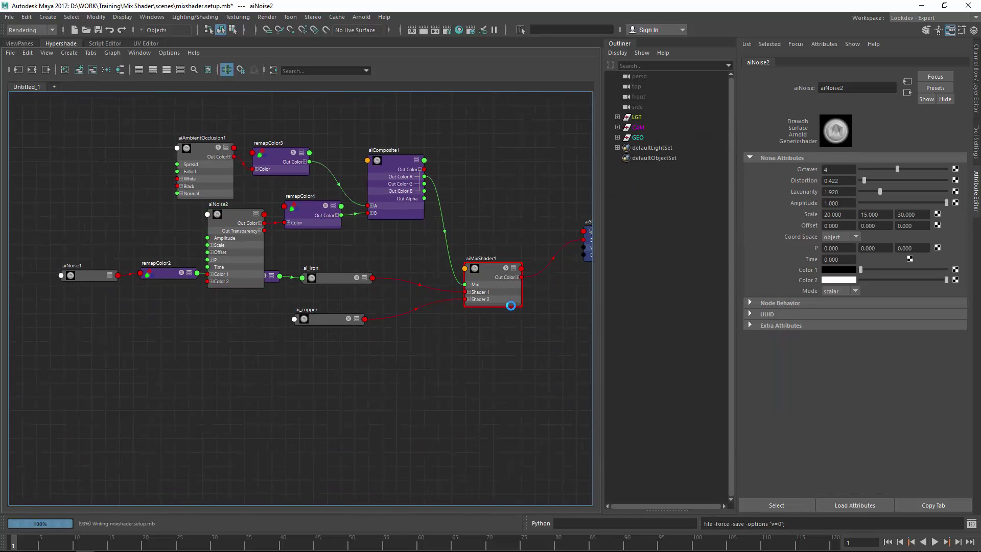
- Create an aiStandardSurface node in the graph below aiStandardSurface2SG
left_click(505, 312)
middle_click_drag(505, 312, 379, 332, "alt")
key("Tab")
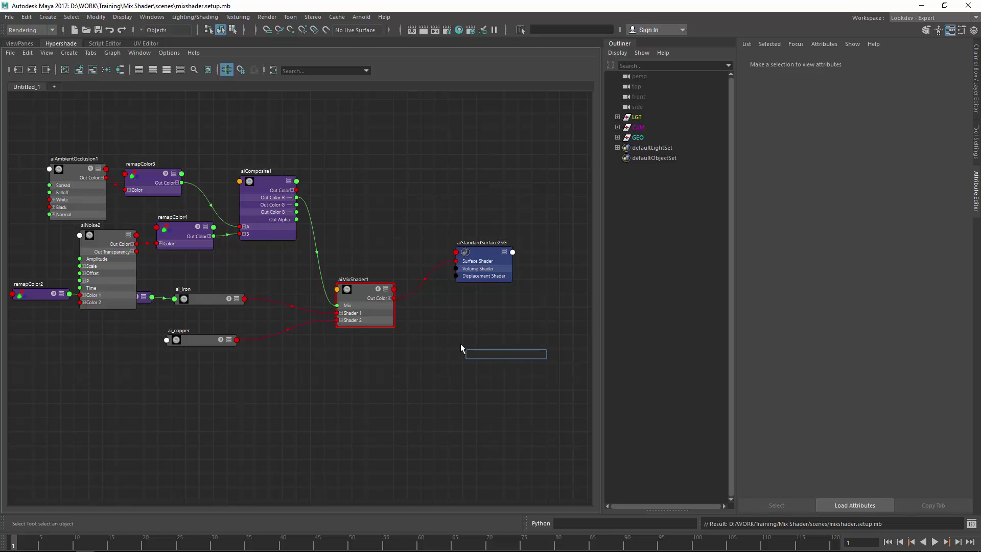
type("aist")
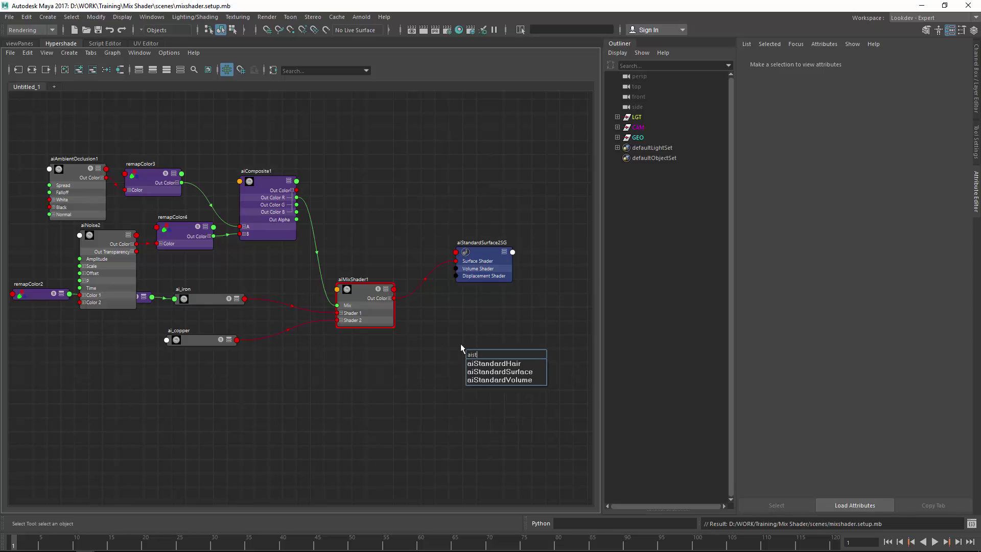
key("Down")
key("Down")
key("Return")
middle_click_drag(437, 331, 331, 310, "alt")
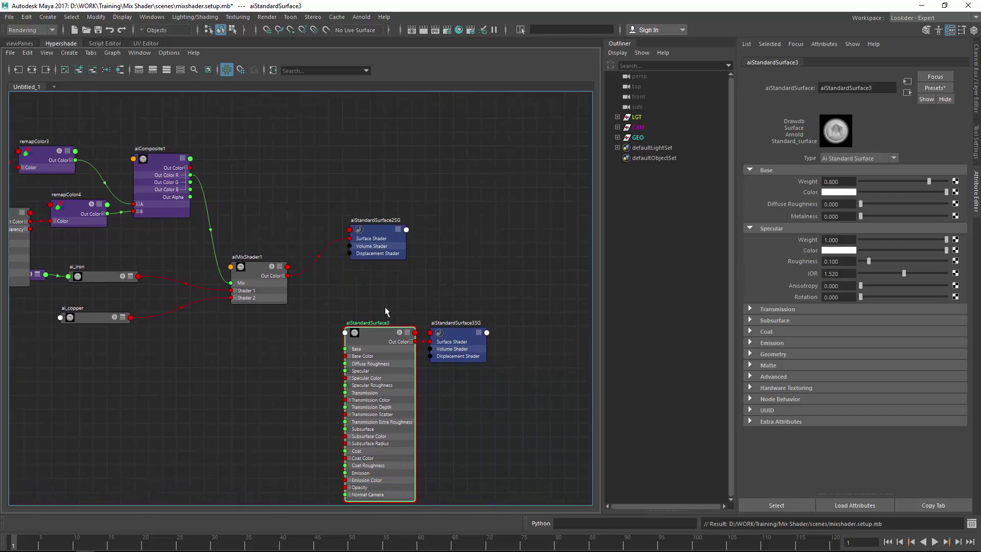
- Delete the shading group created with aiStandardSurface3 and reposition the surface node below aiMixShader1
key("Delete")
left_click_drag(367, 347, 349, 338)
left_click(314, 290)
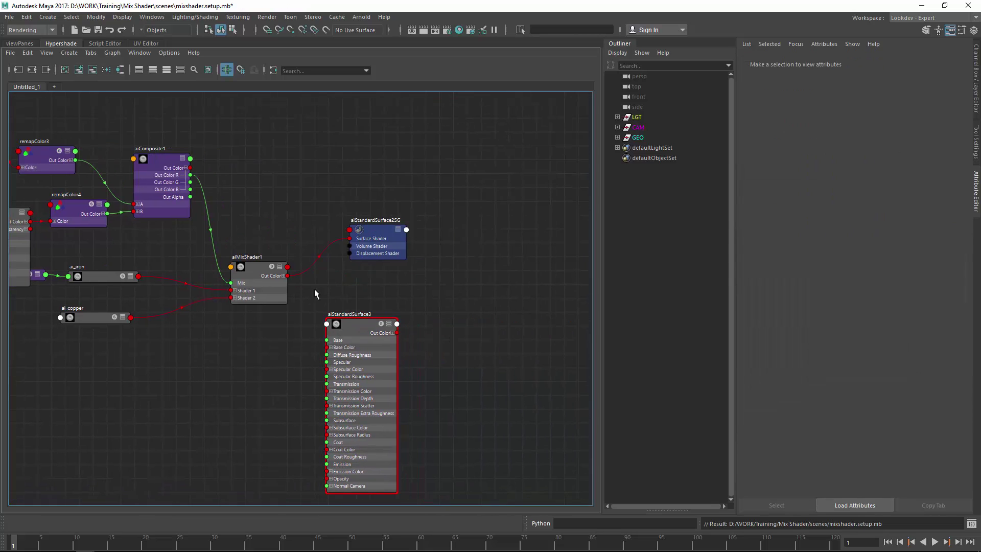
- Move aiMixShader1 and aiStandardSurface2SG farther along the graph and create a second aiMixShader node beside them
left_click_drag(365, 206, 263, 286)
left_click_drag(283, 282, 424, 241)
left_click(427, 295)
key("Tab")
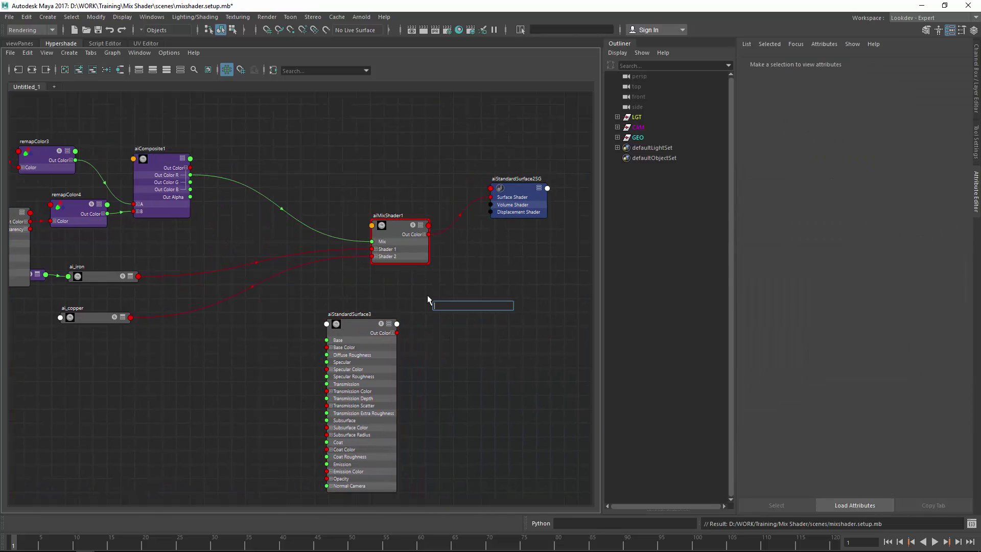
type("mix")
key("Down")
key("Return")
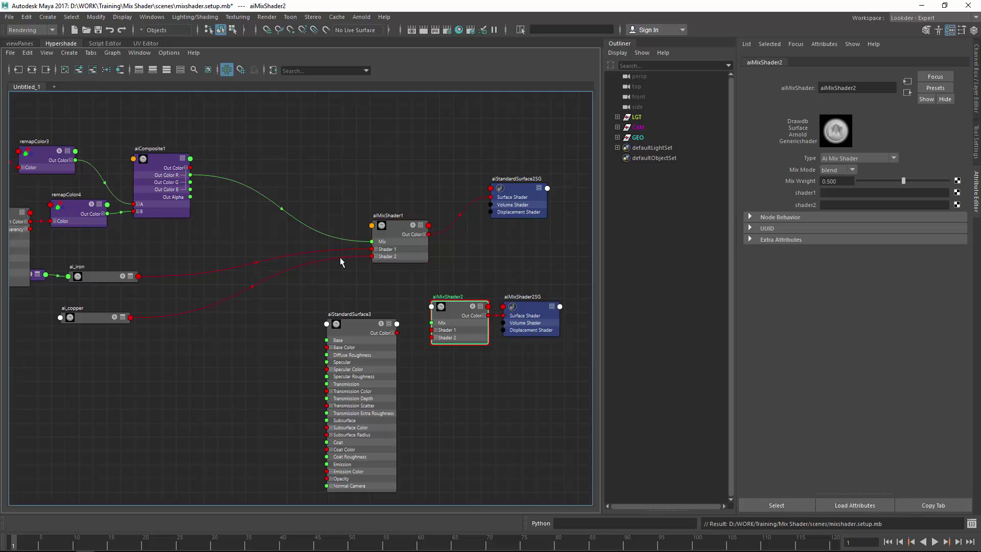
- Delete aiMixShader2's own shading group and insert the node between aiMixShader1, feeding shader1, and aiStandardSurface2SG
left_click(514, 307)
key("Delete")
left_click_drag(460, 322, 465, 294)
left_click_drag(511, 209, 555, 193)
middle_click_drag(522, 287, 444, 259, "alt")
left_click_drag(440, 256, 463, 229)
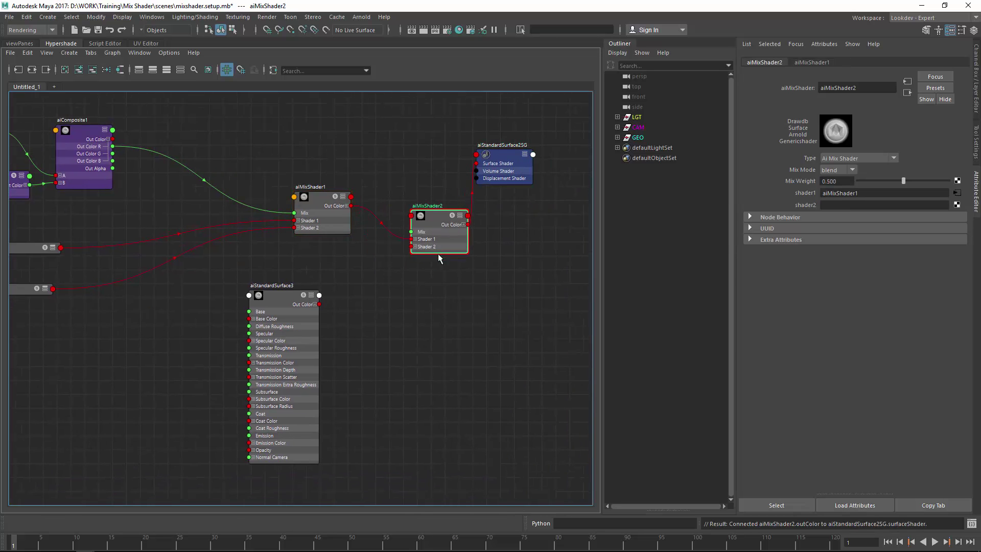
- Connect aiStandardSurface3's Out Color to the Shader 2 input of aiMixShader2 and place the surface node beneath the mix shaders
left_click_drag(280, 303, 275, 310)
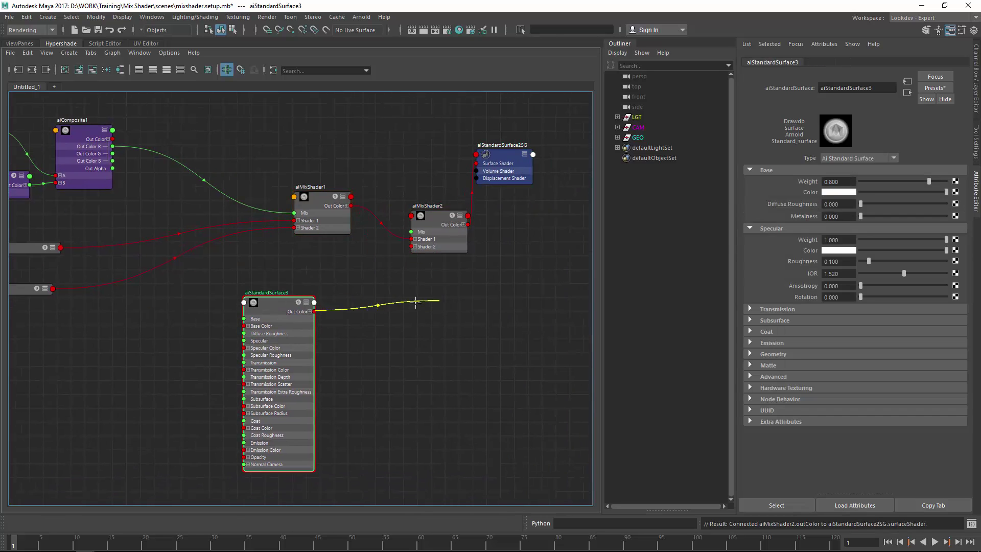
left_click_drag(415, 302, 411, 247)
left_click_drag(251, 332, 307, 326)
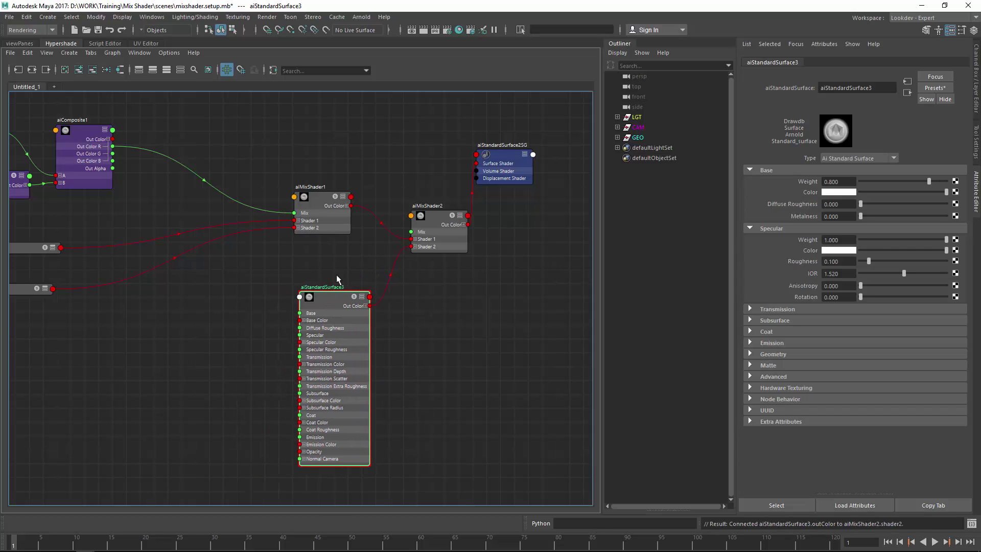
- Create an aiCurvature node and place it above aiMixShader1 in the graph
middle_click_drag(337, 262, 349, 310, "alt")
left_click(383, 196)
key("Tab")
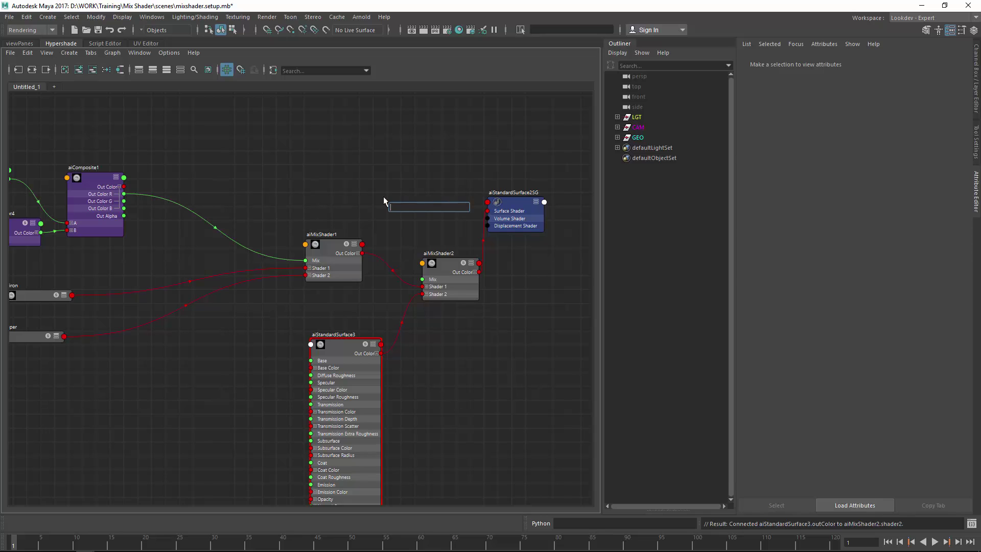
type("curv")
key("Return")
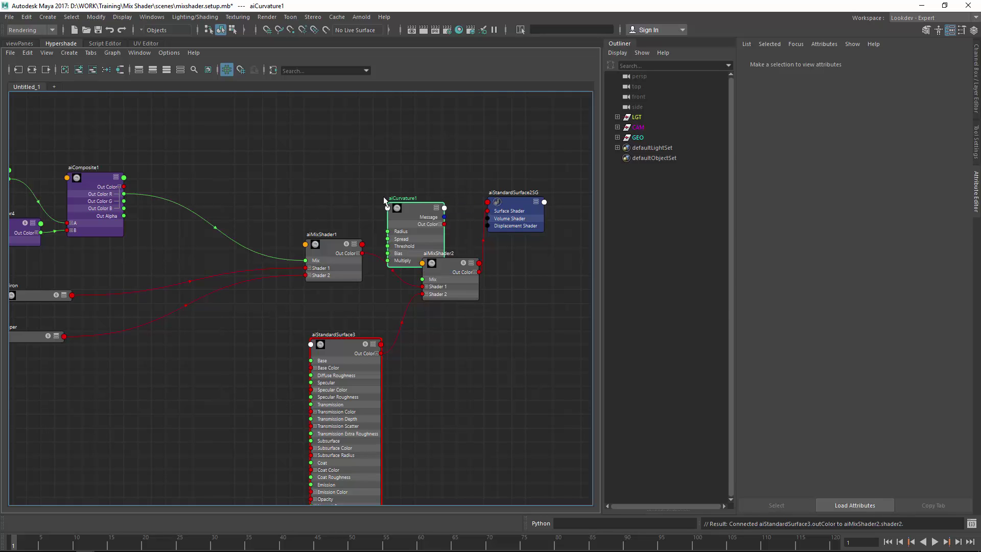
left_click_drag(419, 210, 350, 168)
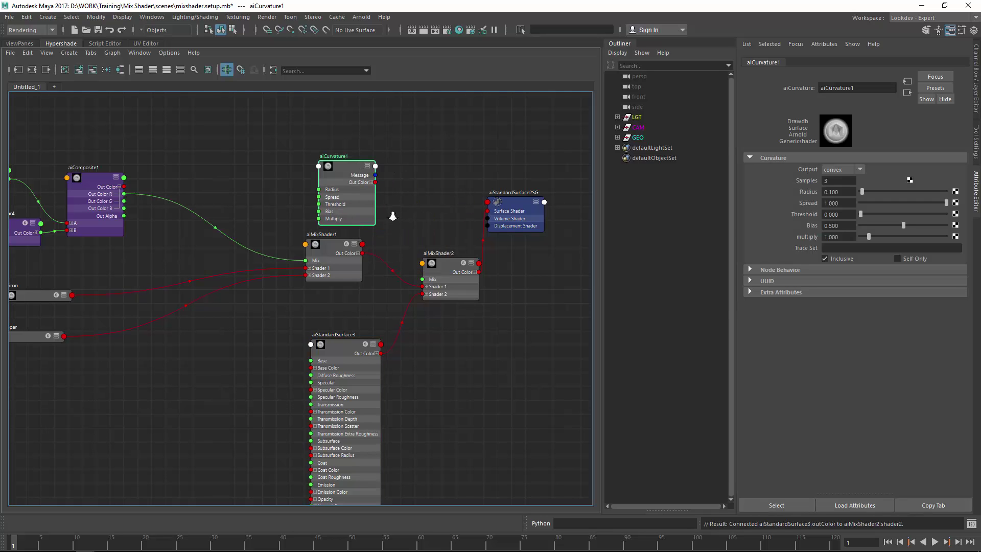
right_click_drag(392, 216, 412, 215, "alt")
left_click_drag(357, 159, 297, 129)
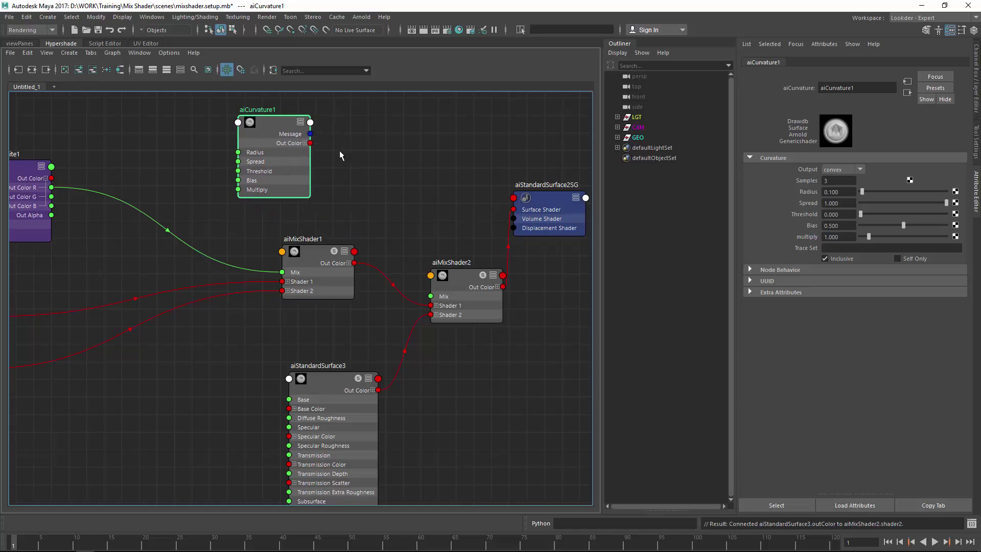
- Connect aiCurvature1's Out Color R to the Mix input of aiMixShader2 and save the scene
left_click(305, 143)
left_click_drag(351, 159, 431, 296)
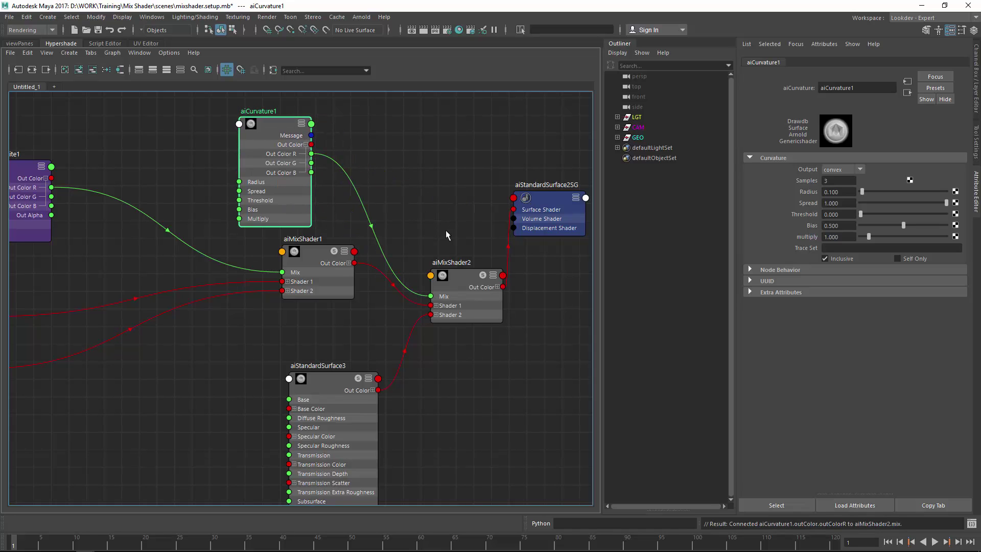
middle_click_drag(432, 205, 418, 188, "alt")
key("ctrl+s")
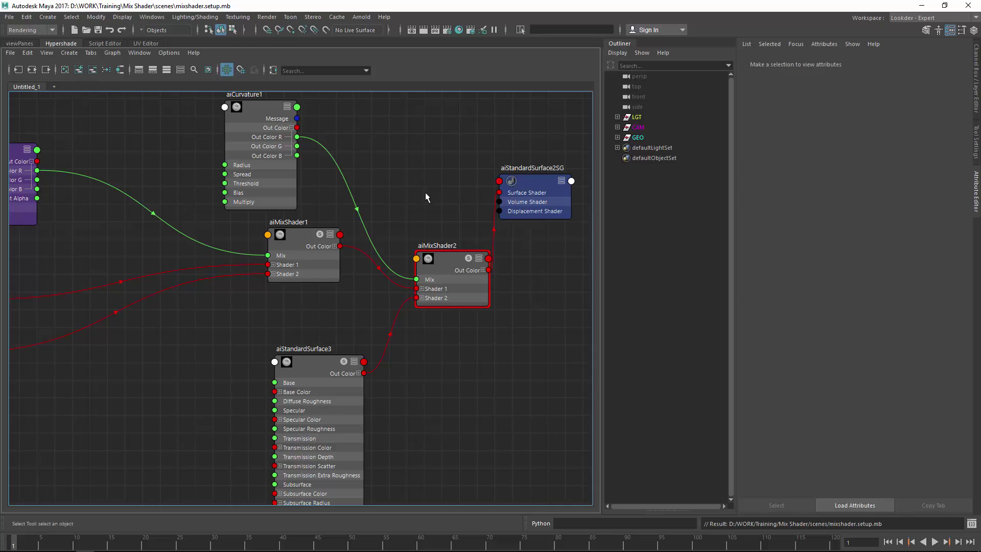
- Select aiMixShader2, open the Arnold RenderView and try to switch the preview to Isolate Selected
left_click(448, 261)
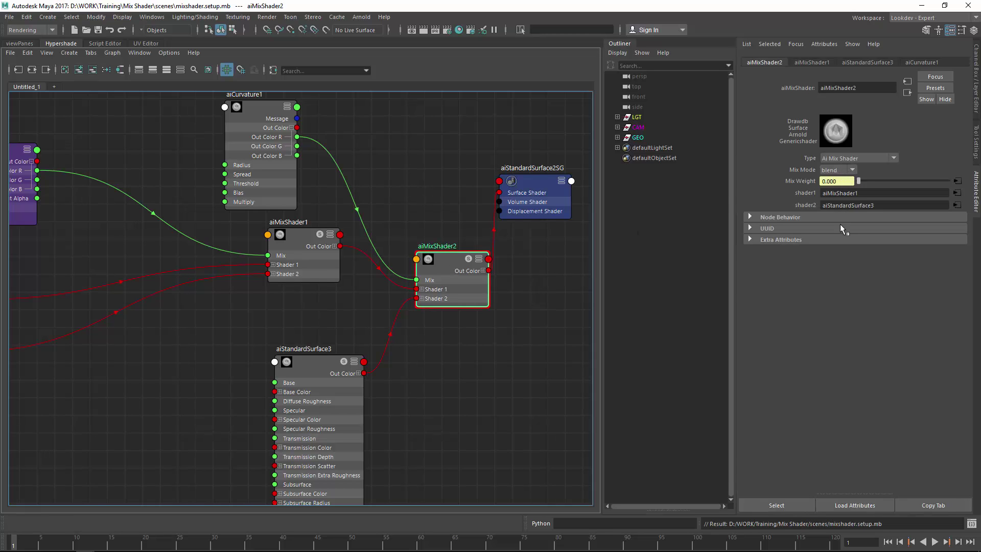
left_click(362, 17)
left_click(368, 35)
mouse_move(492, 163)
left_mouse_down()
mouse_move(574, 92)
mouse_move(563, 92)
left_mouse_up()
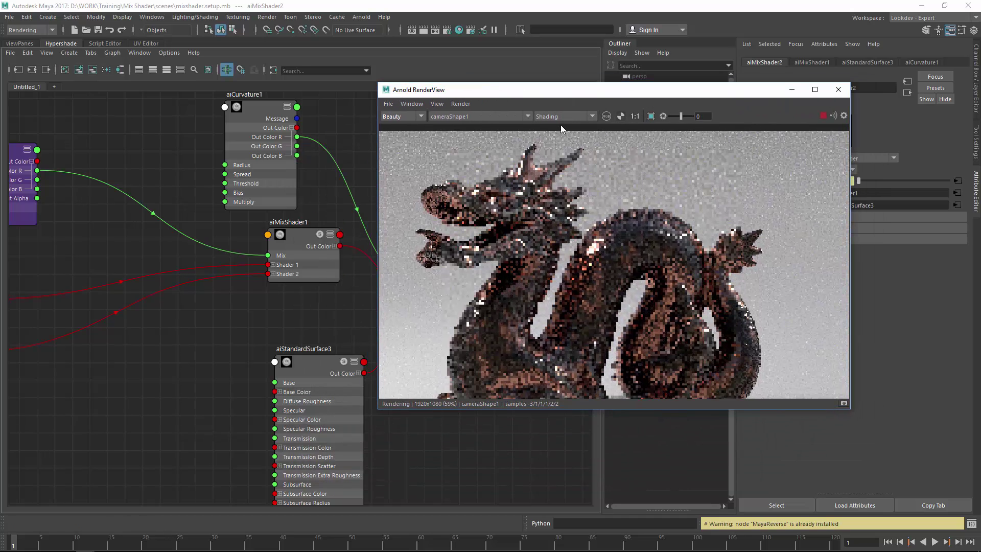
left_click(570, 117)
left_click(593, 185)
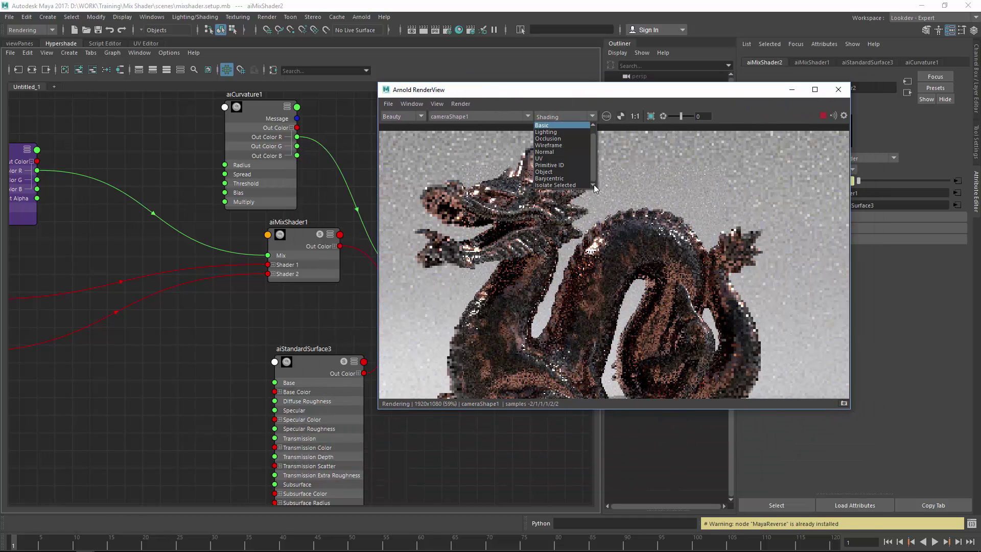
left_click(576, 182)
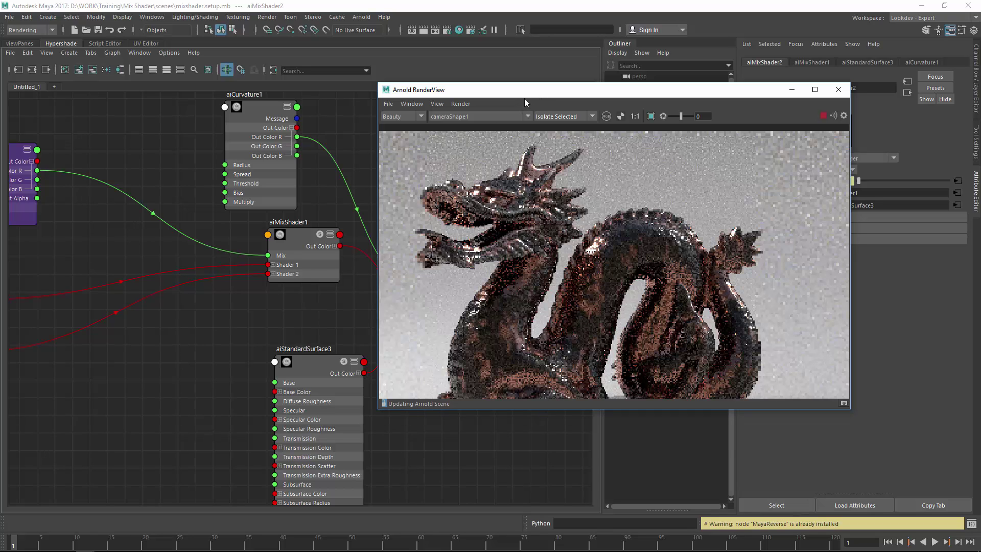
- Cancel the error report without sending it and acknowledge the cancellation notice
left_click(498, 284)
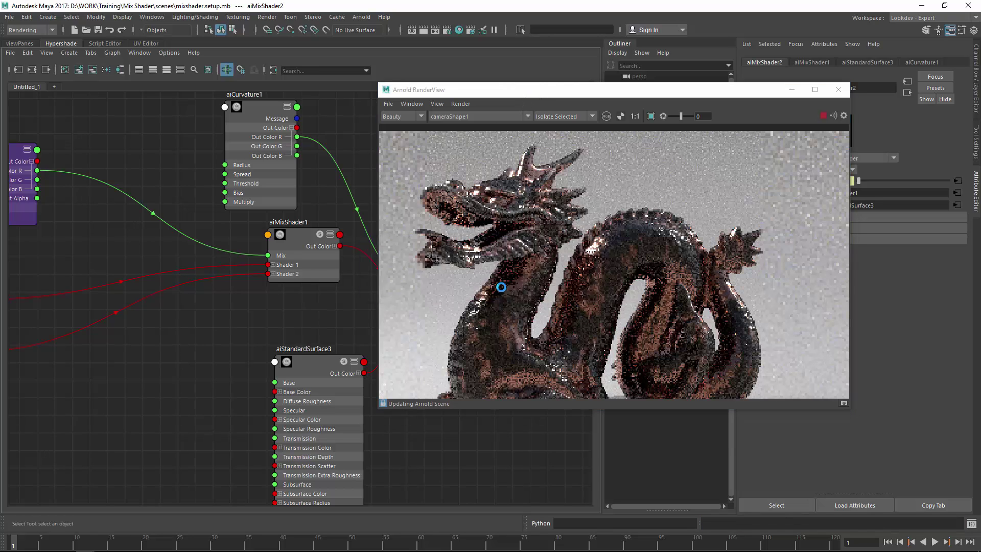
left_click(498, 285)
left_click(499, 285)
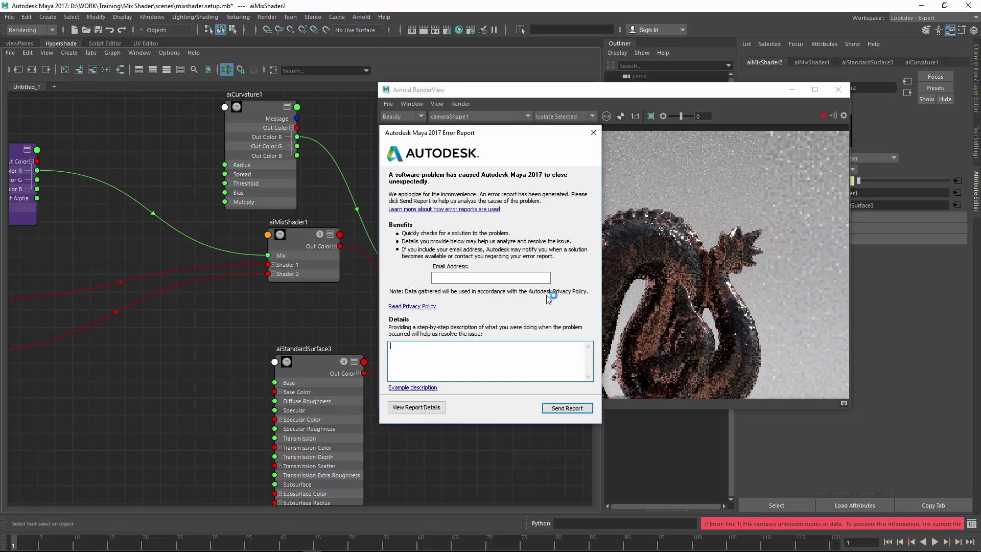
left_click(551, 291)
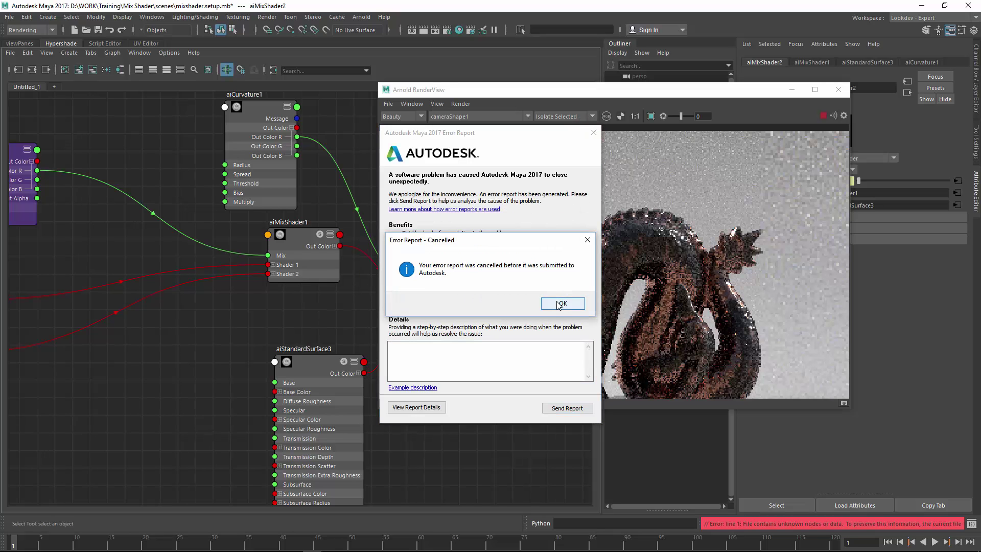
left_click(561, 304)
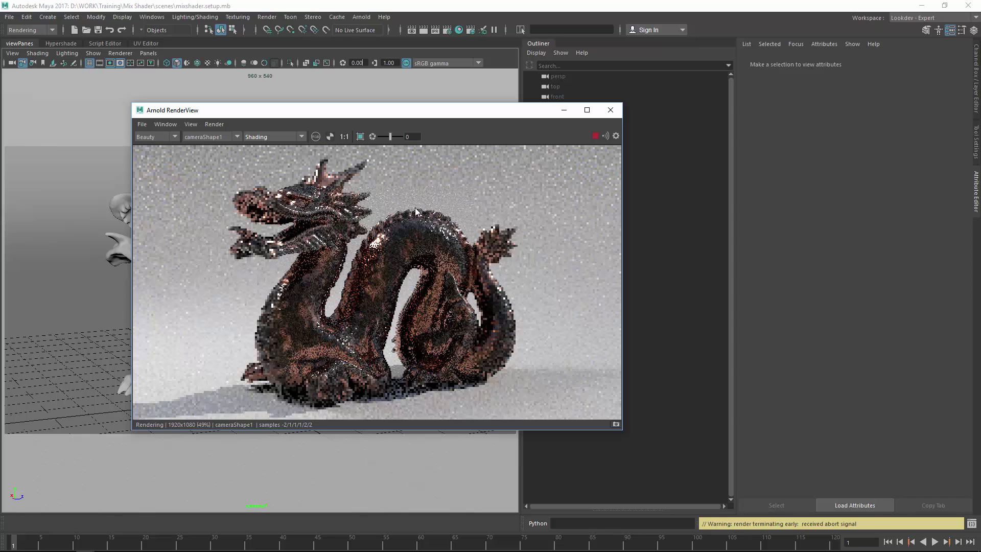
- Bring the mix shader network into view in Hypershade and preview aiCurvature1 alone with Isolate Selected shading
left_click_drag(350, 115, 539, 122)
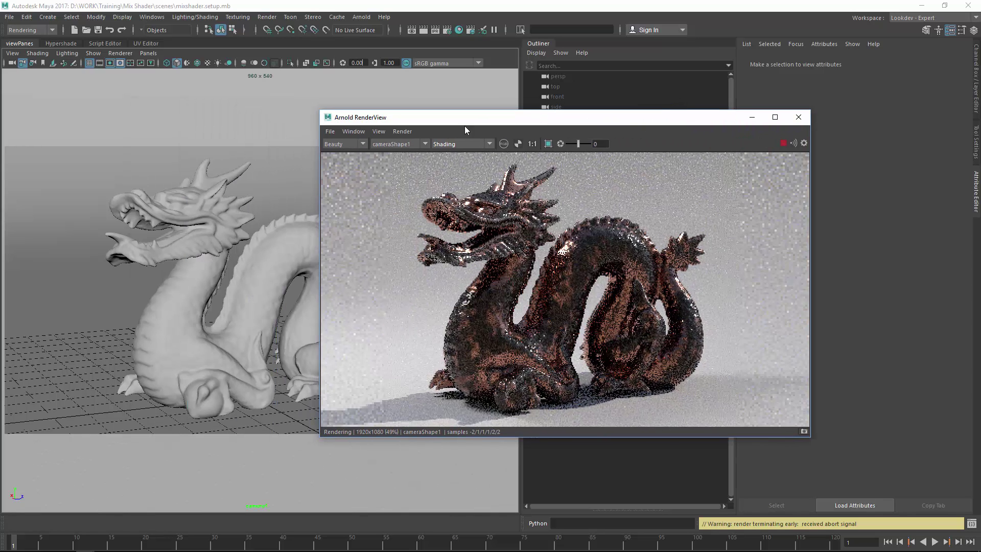
left_click(64, 43)
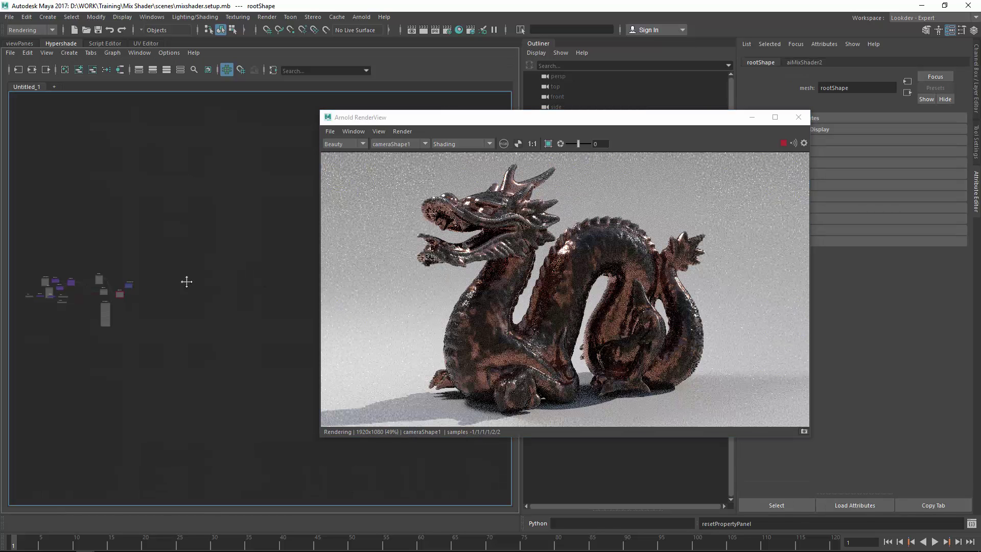
middle_click_drag(187, 282, 266, 276, "alt")
right_click_drag(143, 292, 359, 284, "alt")
middle_click_drag(231, 272, 122, 286, "alt")
right_click_drag(154, 288, 353, 232, "alt")
left_click(460, 143)
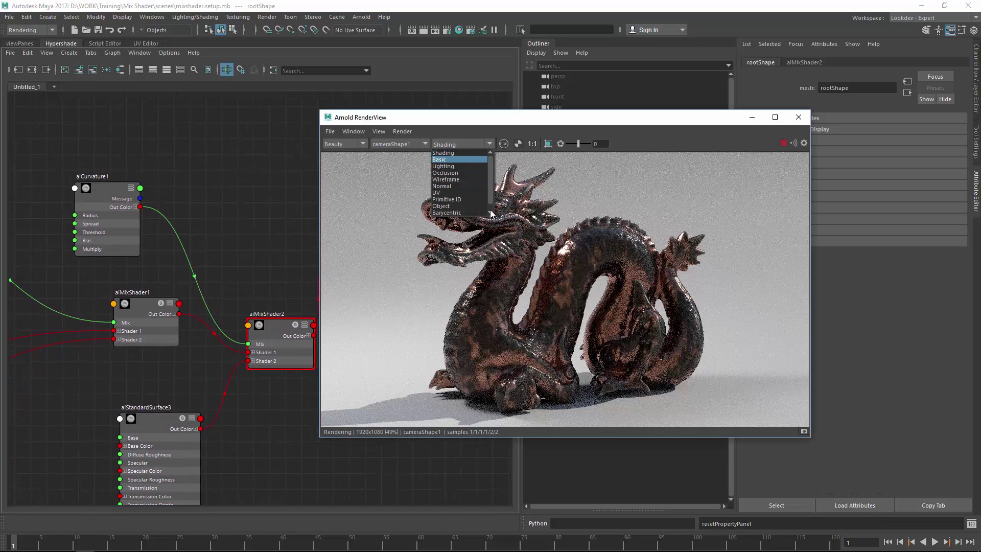
left_click(467, 214)
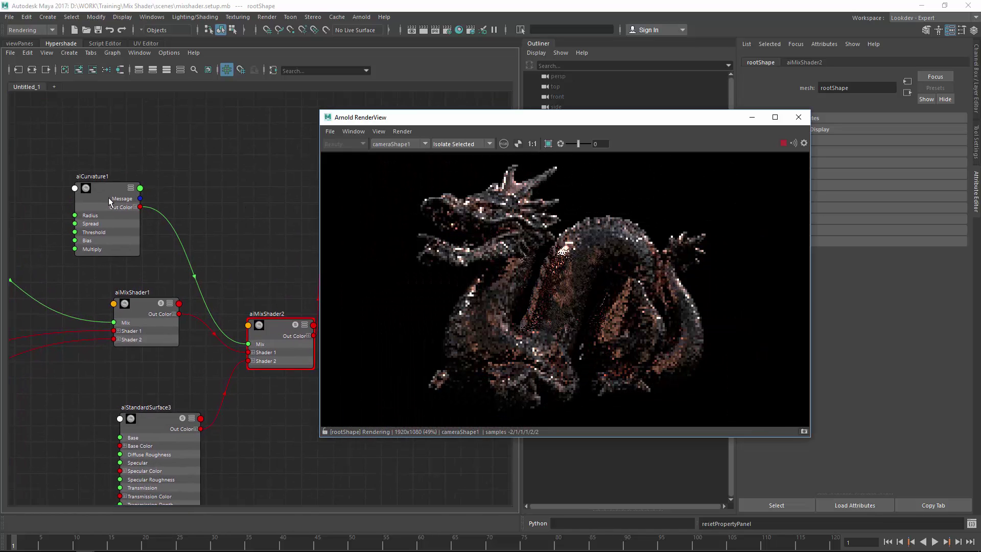
left_click_drag(108, 191, 113, 194)
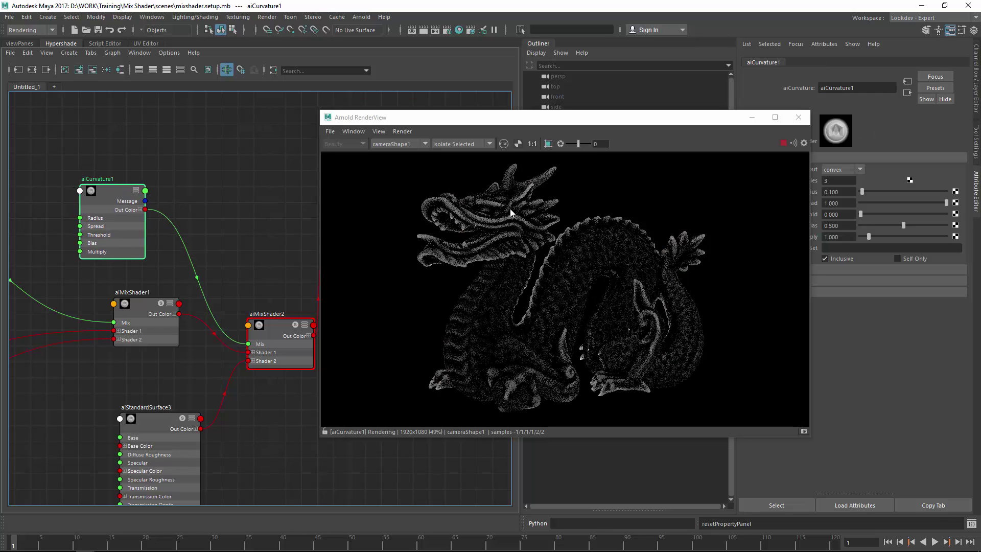
- Set aiCurvature1's radius to 0.050, previewing the dragon's head at 1:1 with a render region over its jaw
left_click(532, 144)
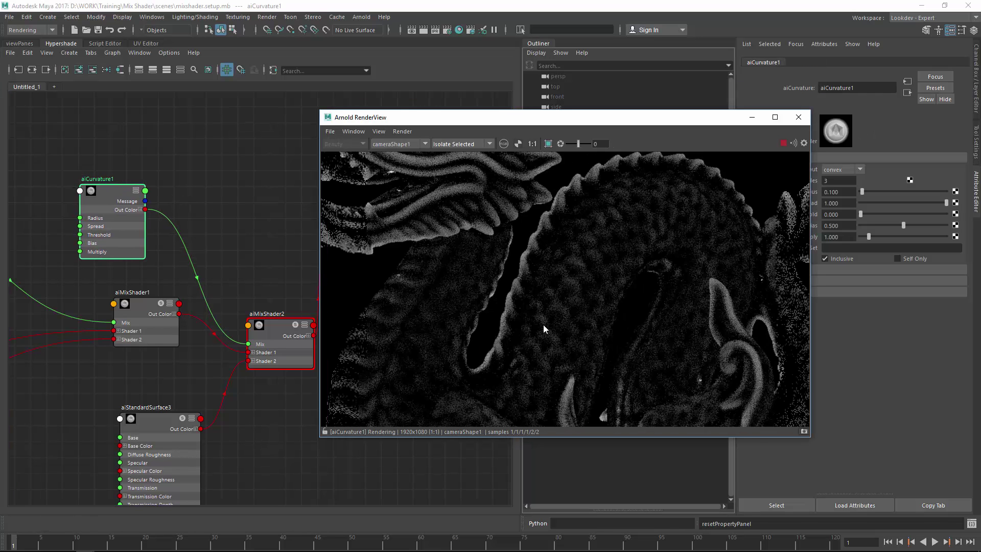
middle_click_drag(591, 304, 593, 267)
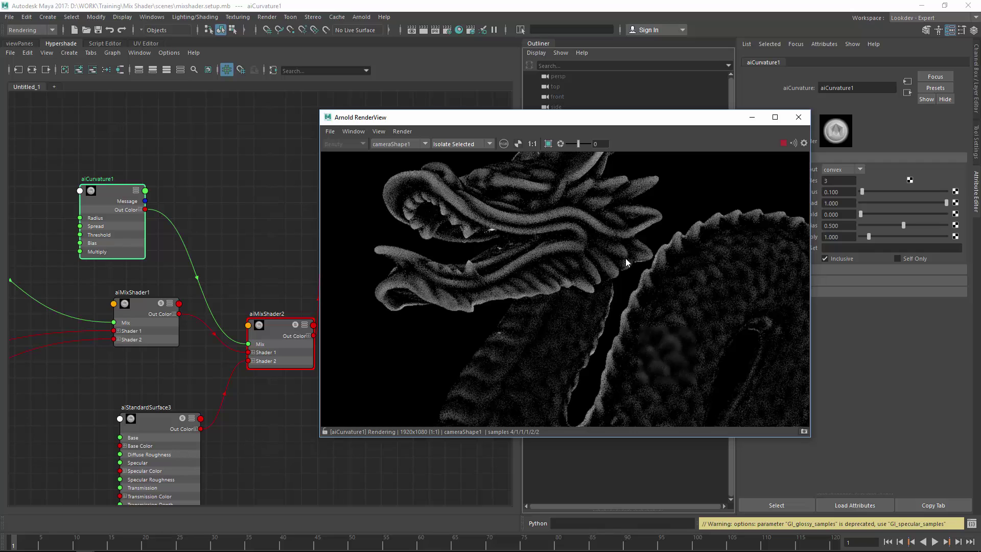
left_click_drag(639, 120, 520, 120)
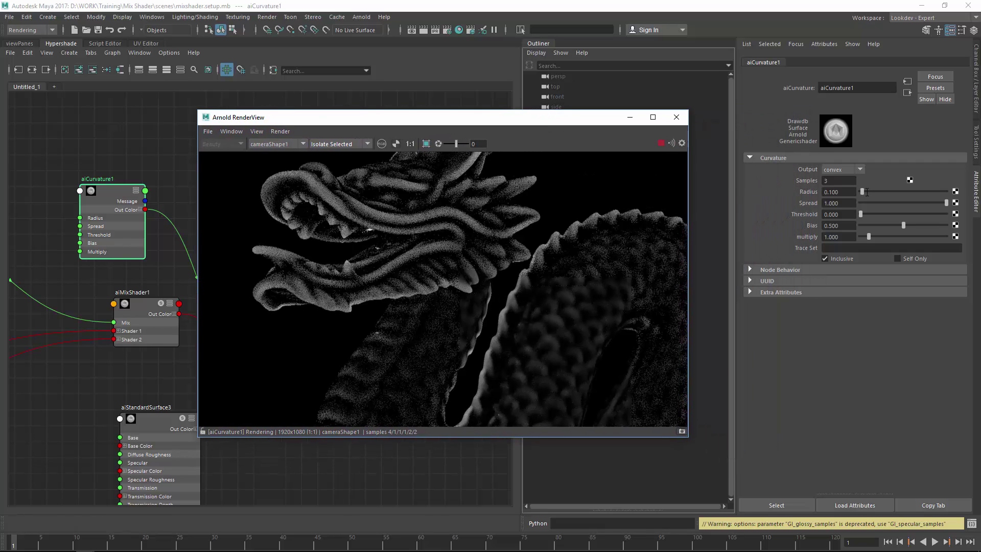
left_click_drag(839, 195, 838, 195, "ctrl")
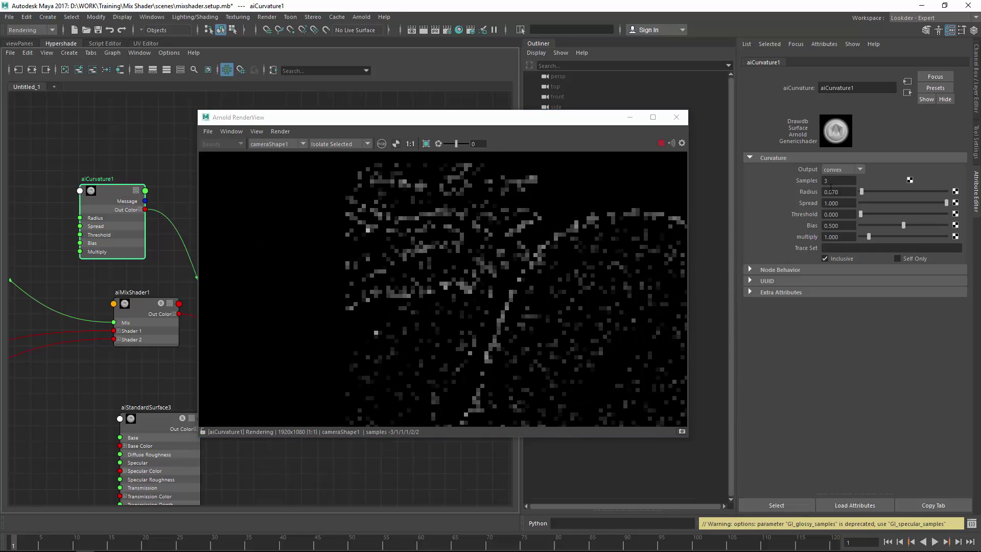
left_click_drag(335, 180, 471, 263, "shift")
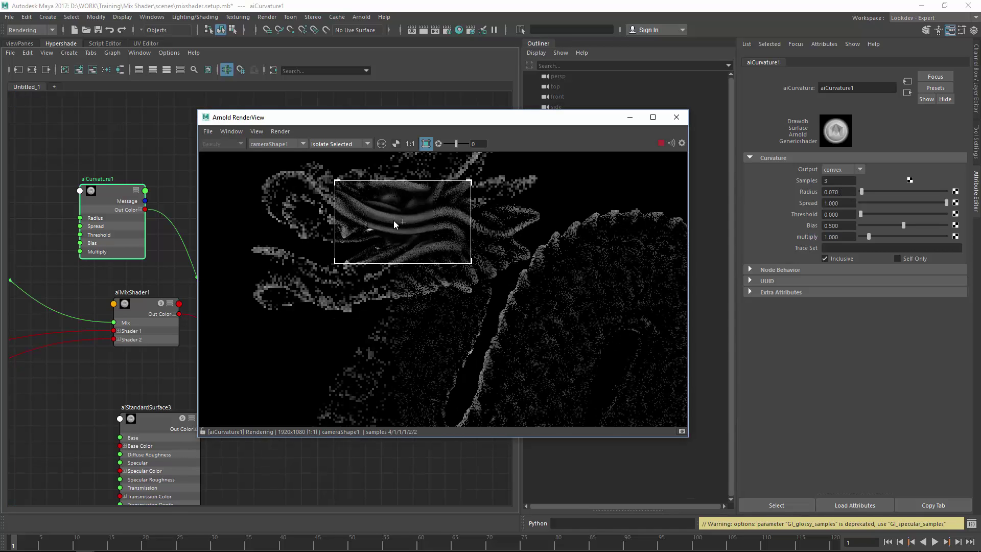
left_click_drag(849, 191, 849, 195, "ctrl")
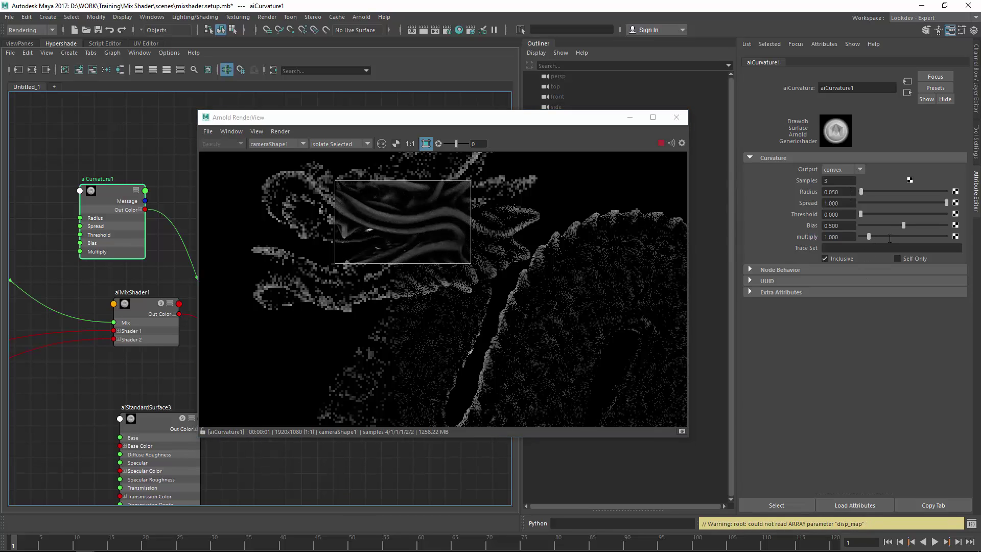
- Set aiCurvature1's multiply to 6.988 and bias to 0.825, with a larger render region over the dragon's jaw and neck
left_click_drag(890, 237, 920, 237)
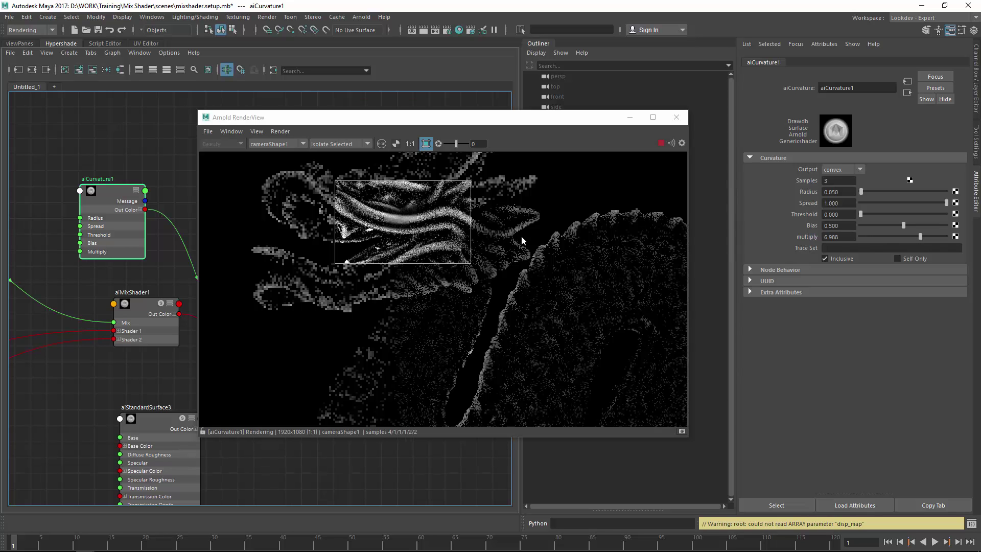
left_click_drag(554, 193, 356, 337)
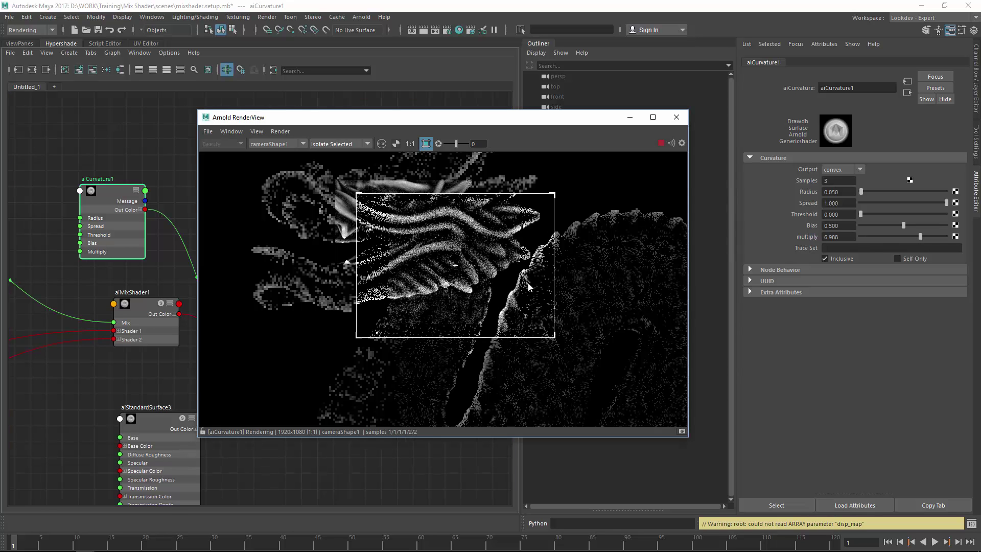
left_click(903, 225)
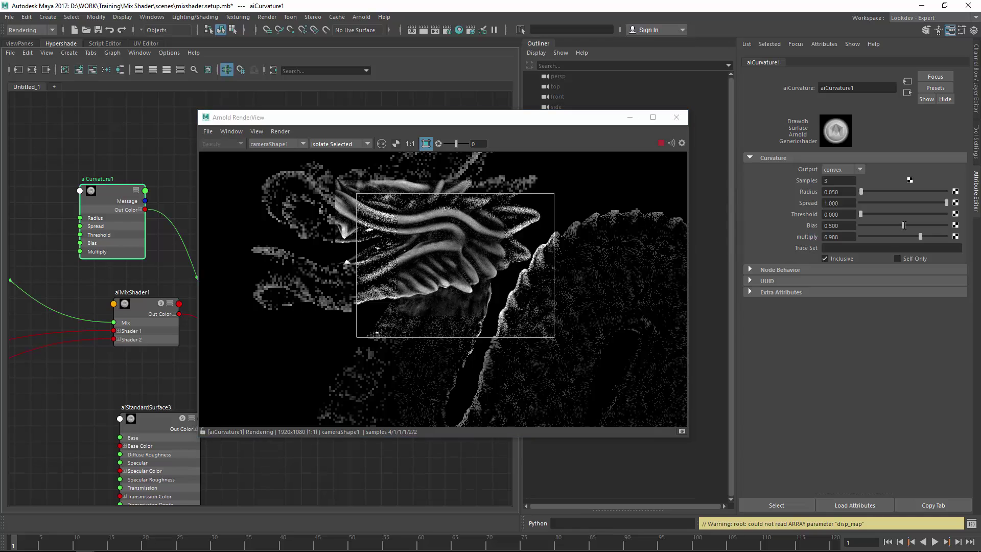
left_click_drag(903, 225, 930, 230)
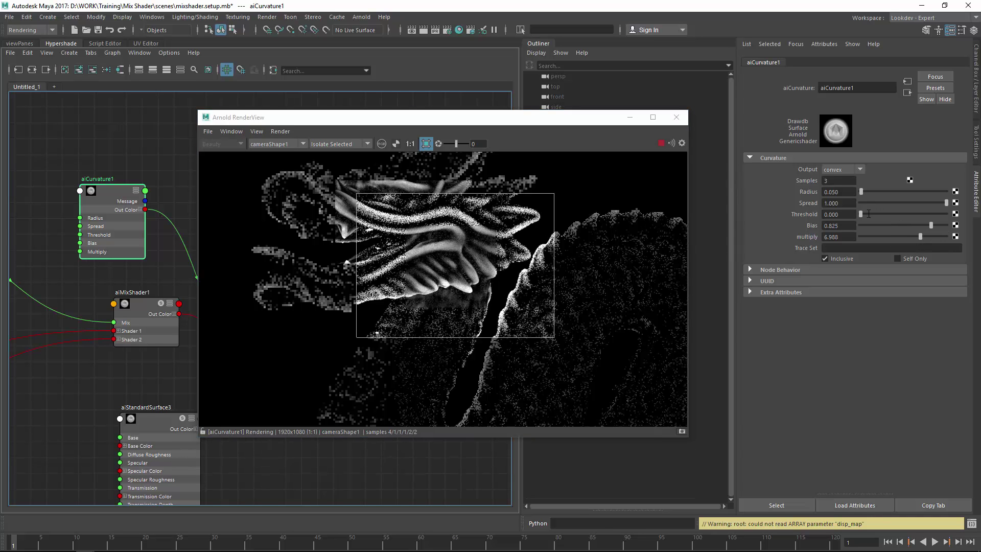
- Set aiCurvature1's spread to 0.970 and remove the render region to preview the dragon's whole lower body
mouse_move(946, 203)
left_mouse_down()
mouse_move(935, 203)
mouse_move(944, 203)
left_mouse_up()
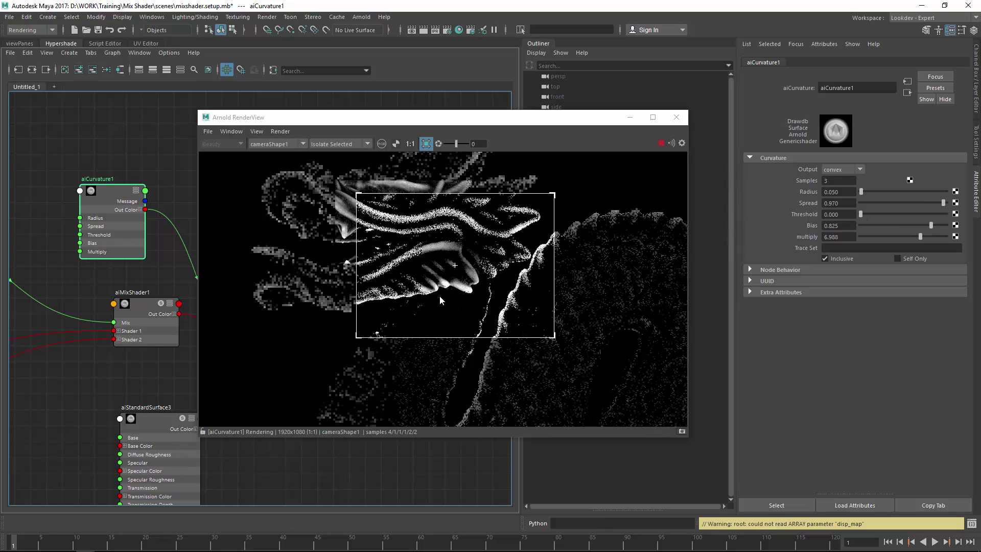
right_click_drag(568, 302, 592, 403, "alt")
middle_click_drag(592, 404, 526, 264, "alt")
left_click(449, 305)
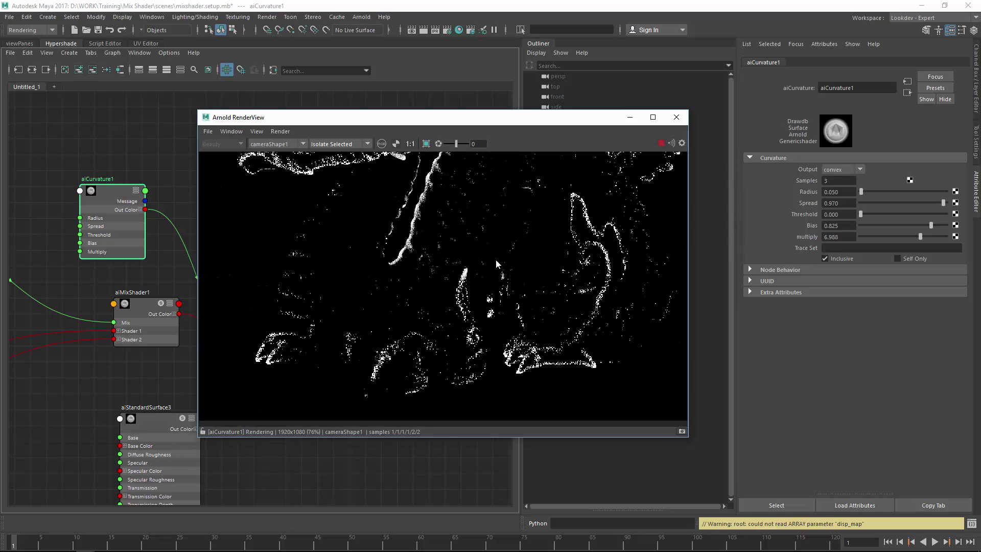
- Turn off progressive refinement for the render preview and bring the dragon's neck into view
left_click(280, 132)
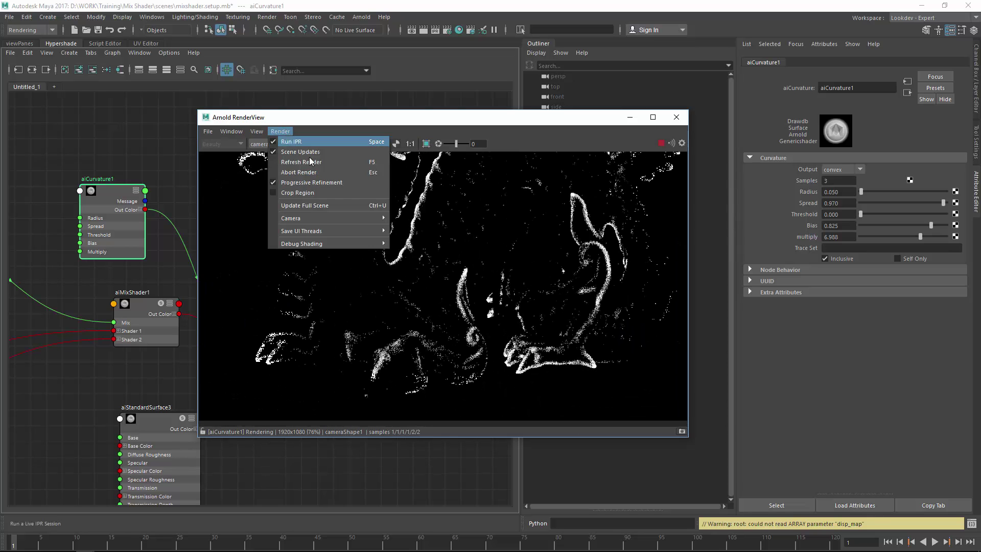
left_click(299, 183)
middle_click_drag(500, 225, 447, 282, "alt")
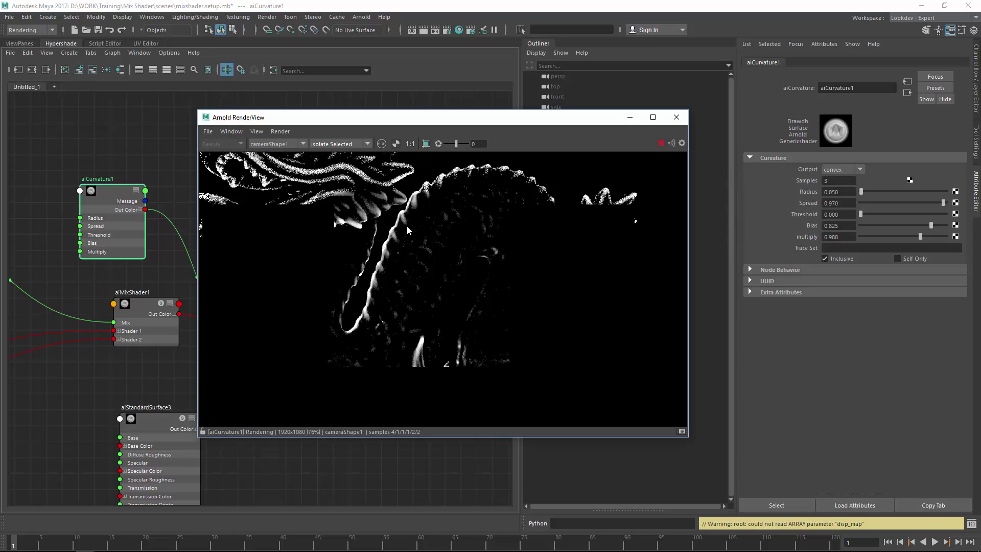
- Set aiCurvature1's samples to 5 and preview the result in a small render region over the dragon's jaw
double_click(839, 181)
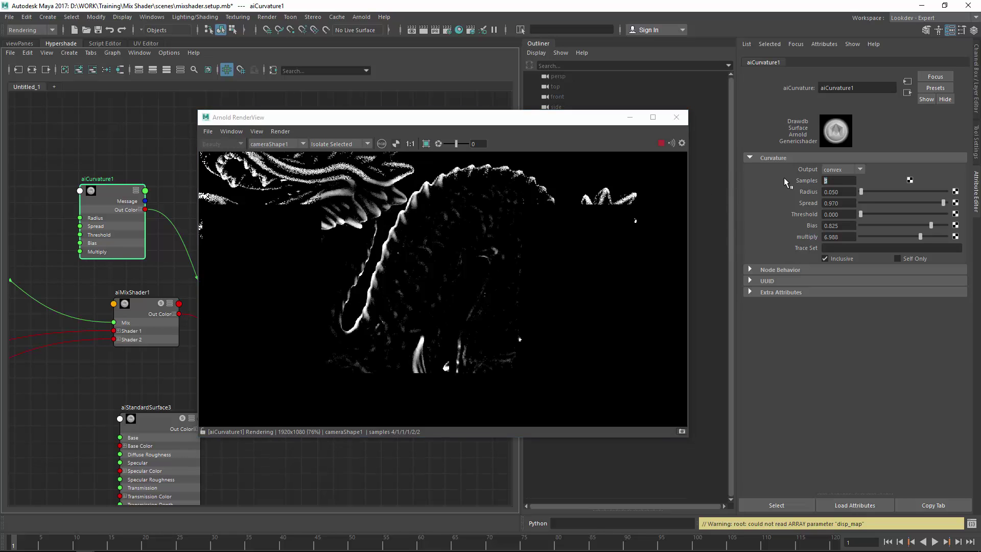
type("5")
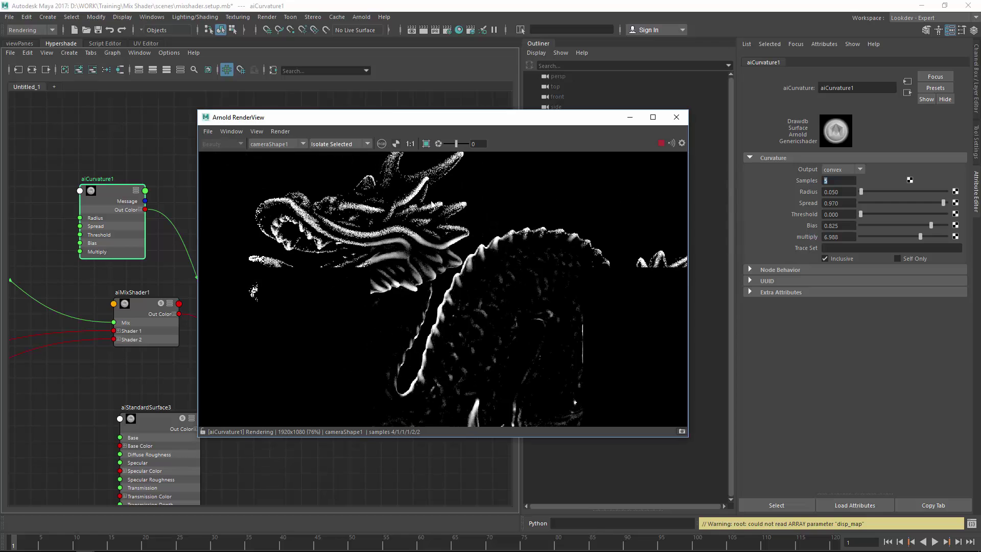
left_click_drag(335, 204, 430, 294)
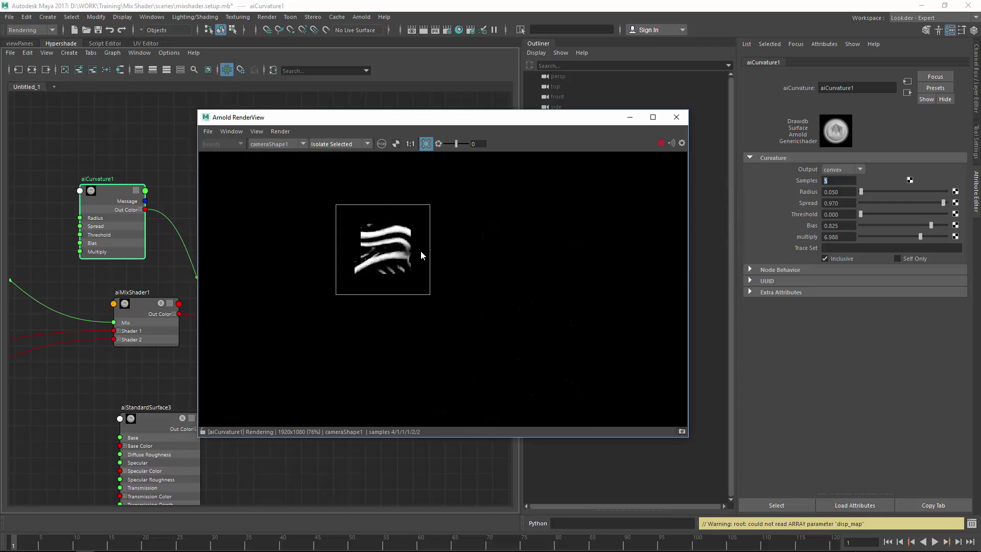
left_click_drag(421, 250, 471, 265)
- Switch the render preview to full Shading mode and move its window clear of aiMixShader2 in the network
left_click(338, 145)
scroll(337, 151, "up", 1)
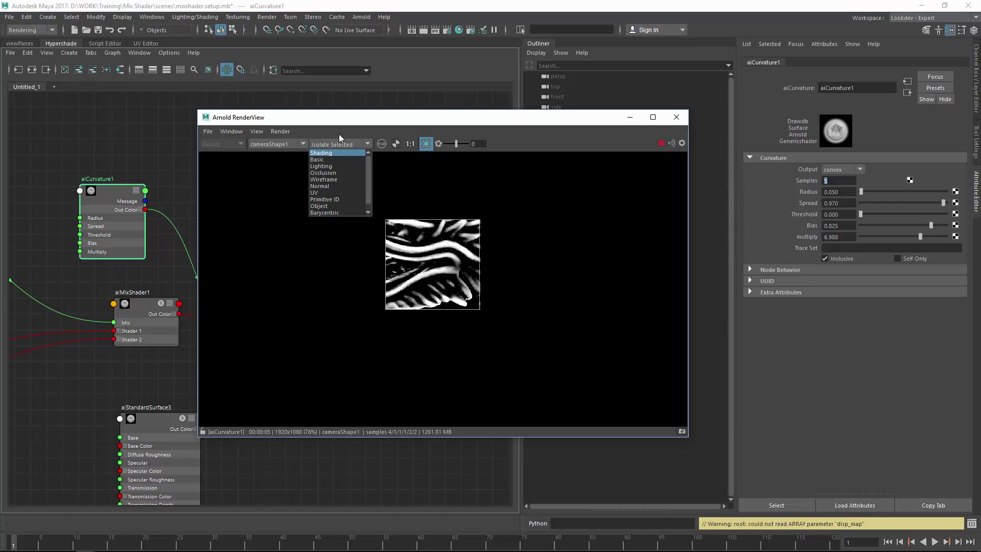
left_click(335, 152)
left_click_drag(402, 117, 534, 95)
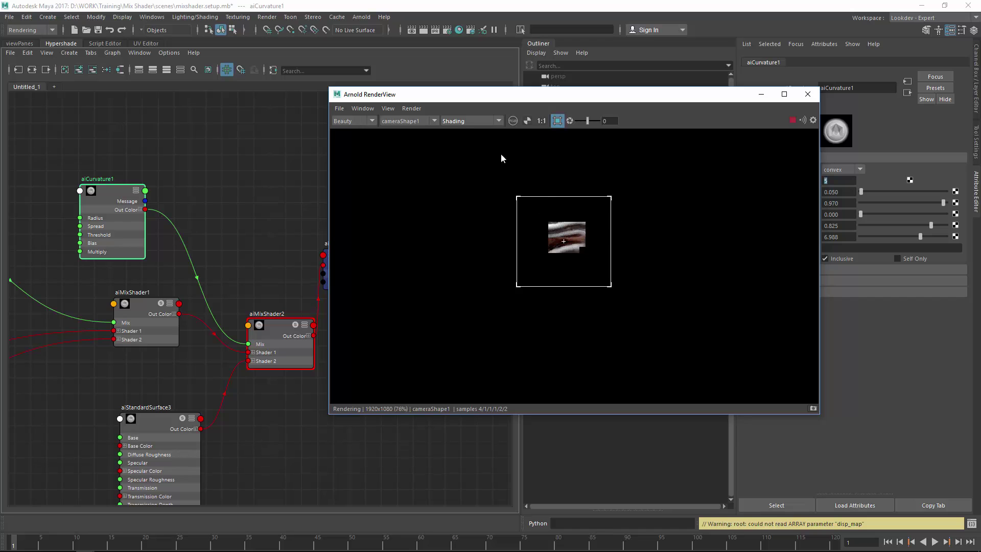
- Turn progressive refinement back on and draw a larger render region around the dragon's head
left_click(411, 108)
left_click(426, 164)
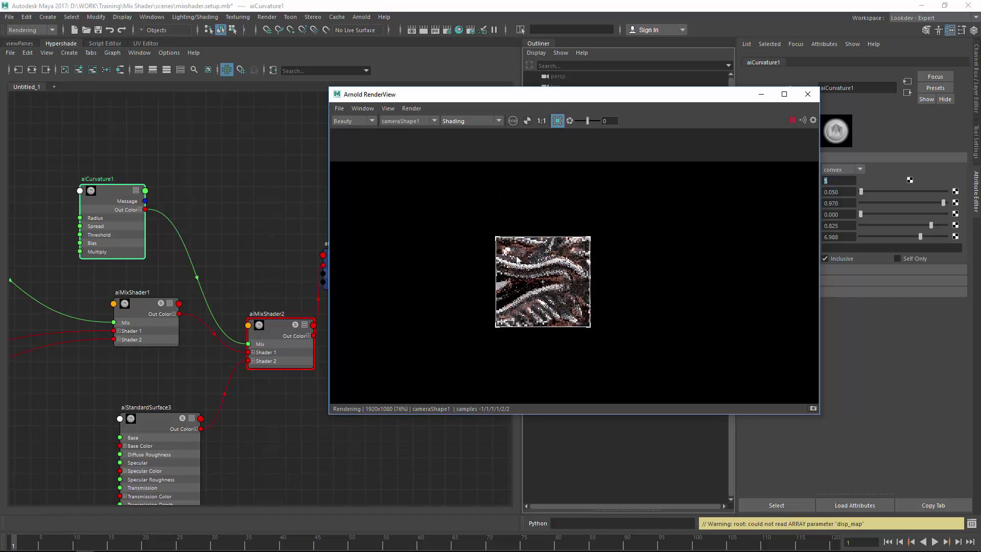
left_click_drag(424, 198, 582, 357)
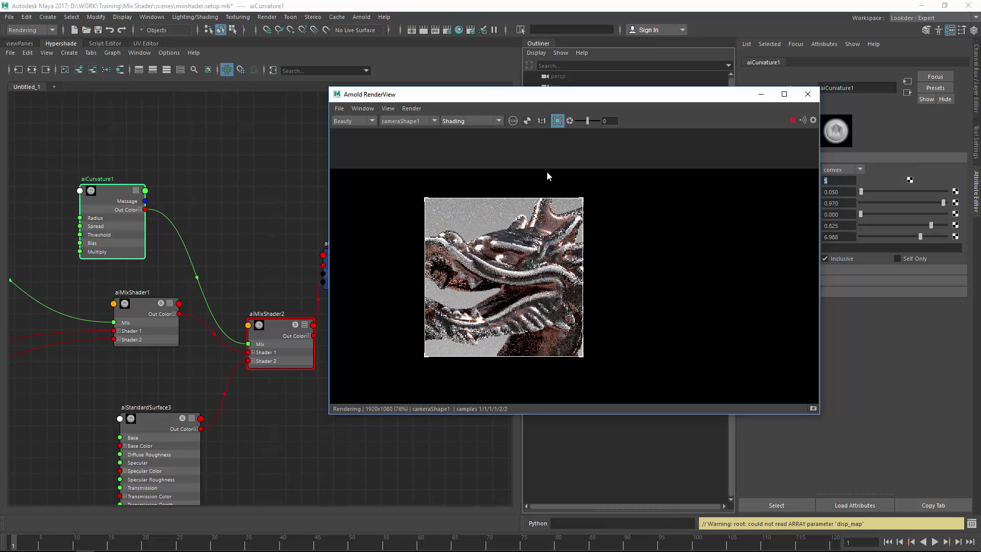
left_click_drag(558, 94, 490, 100)
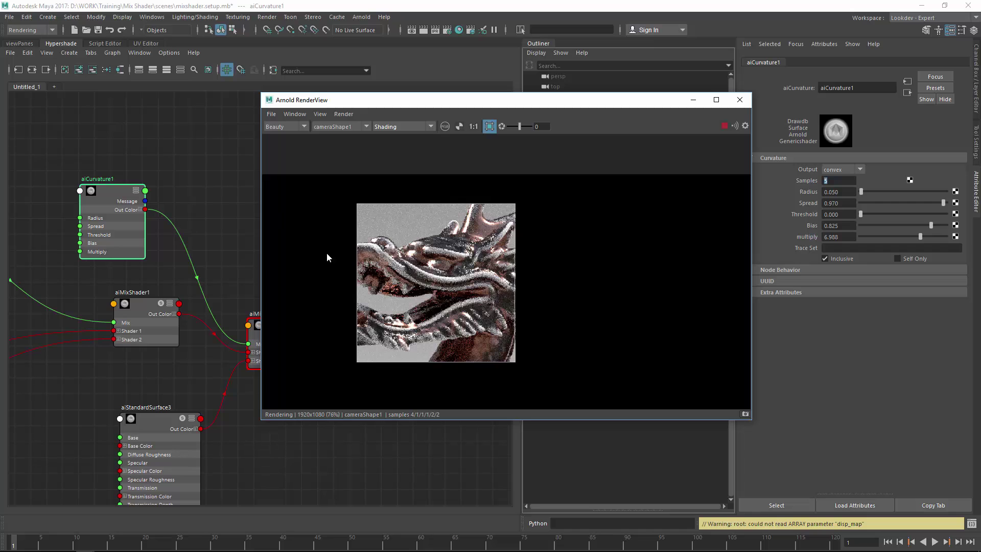
- Preview aiStandardSurface3 alone with Isolate Selected shading and save the scene
left_click_drag(176, 418, 175, 409)
left_click(399, 126)
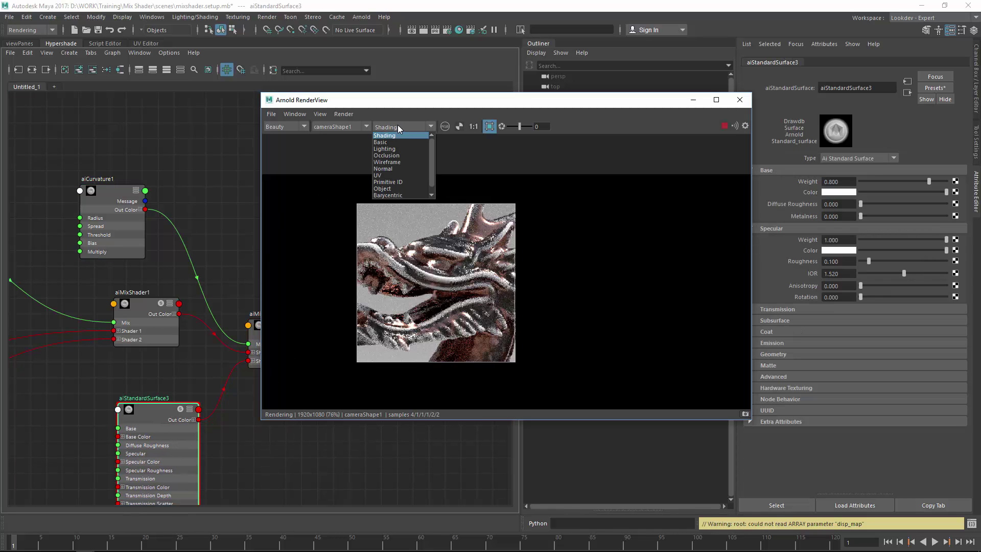
left_click(432, 195)
left_click(412, 197)
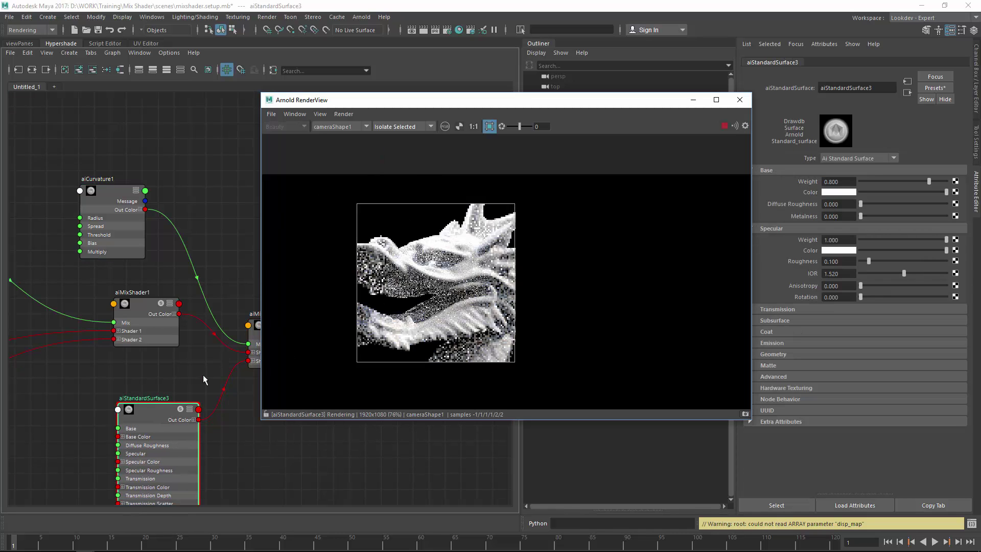
left_click_drag(150, 409, 146, 400)
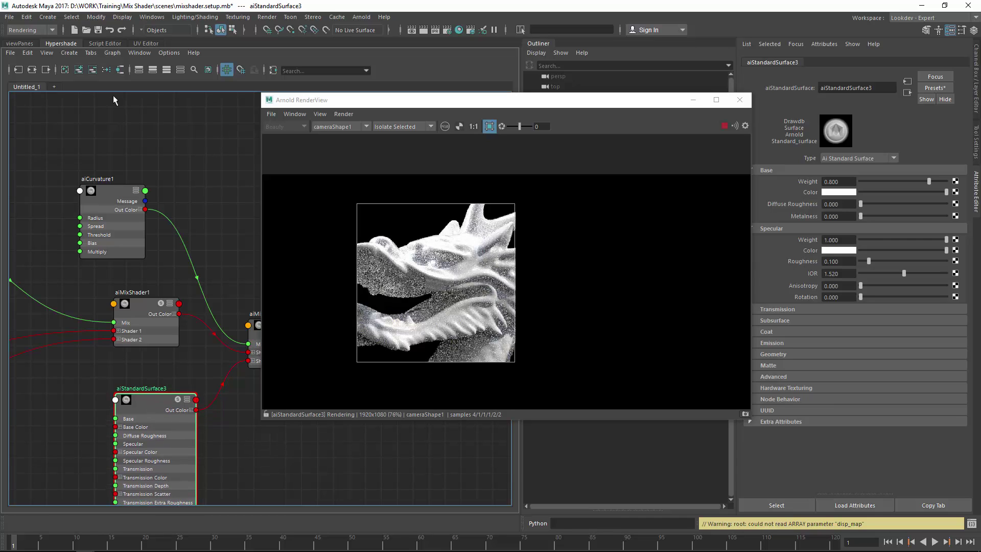
left_click(98, 30)
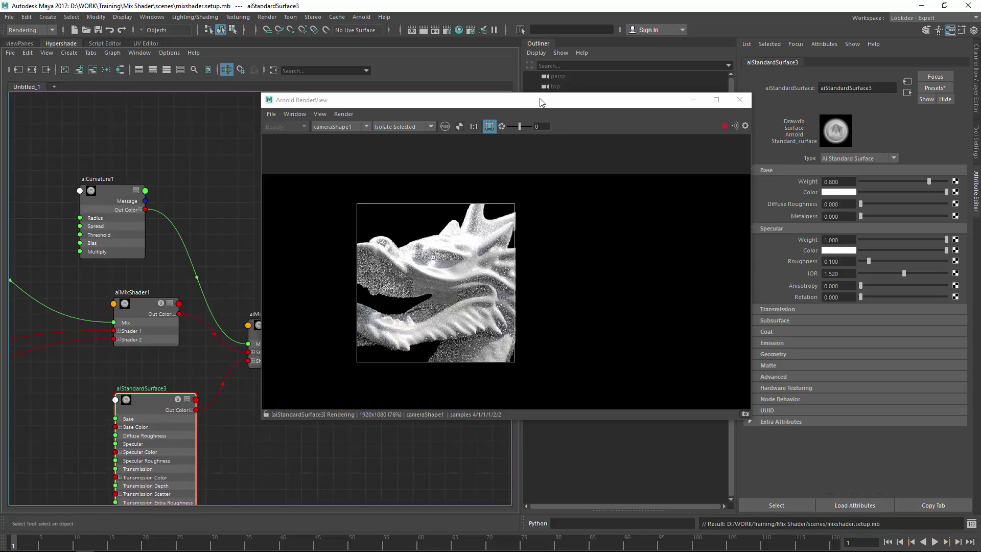
left_click_drag(541, 99, 499, 100)
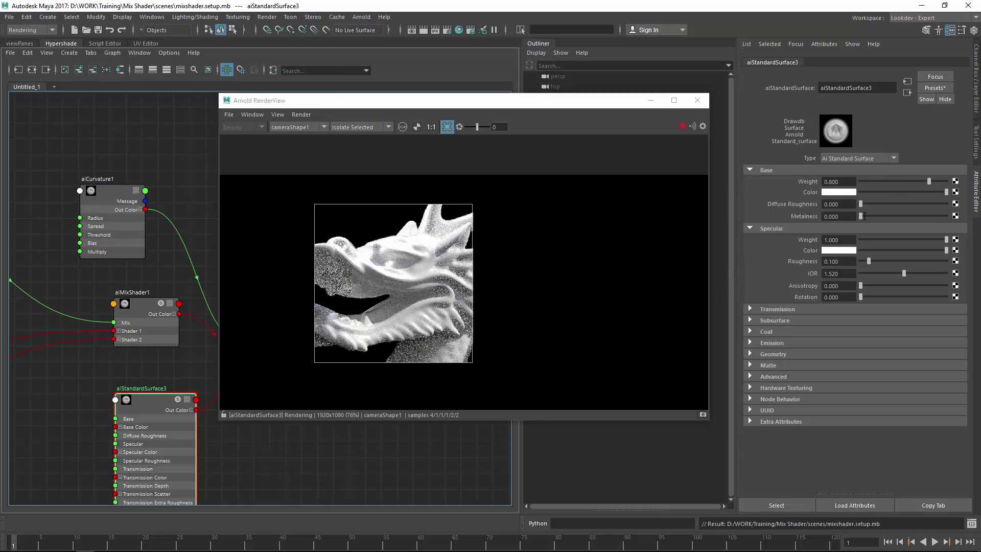
- Set aiStandardSurface3's metalness to 1.000 and base weight to 0.783, with a golden orange base color
left_click_drag(862, 216, 948, 216)
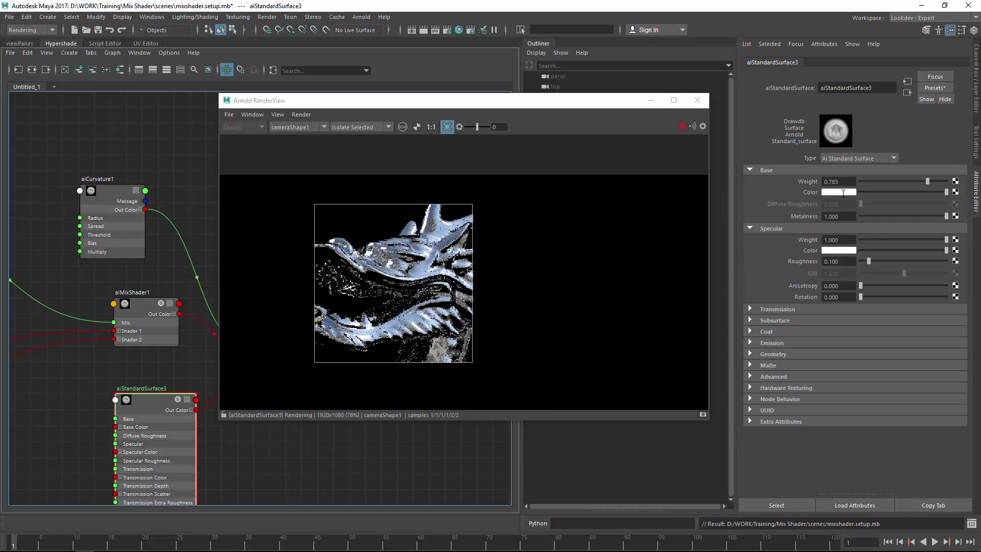
left_click(842, 192)
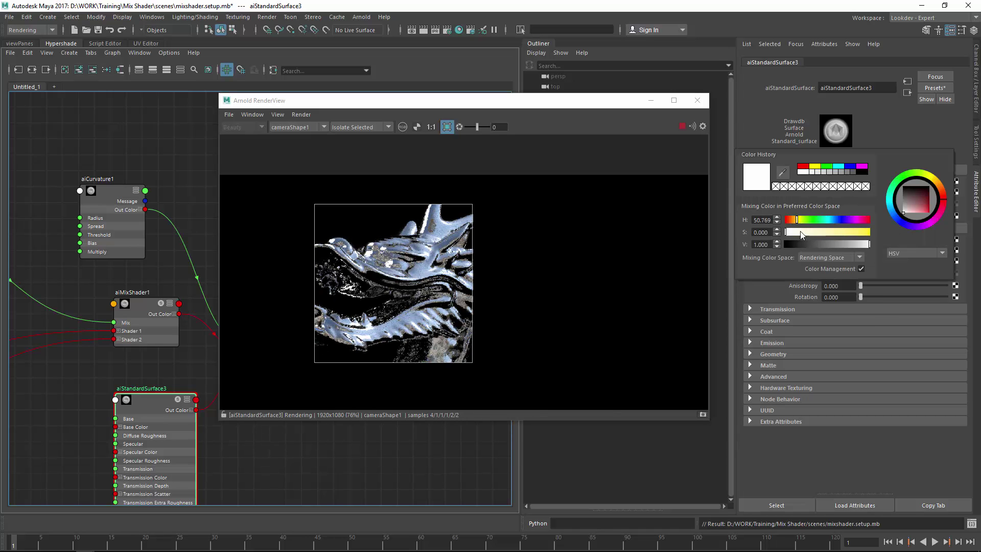
mouse_move(801, 235)
left_mouse_down()
mouse_move(848, 234)
mouse_move(793, 222)
left_mouse_up()
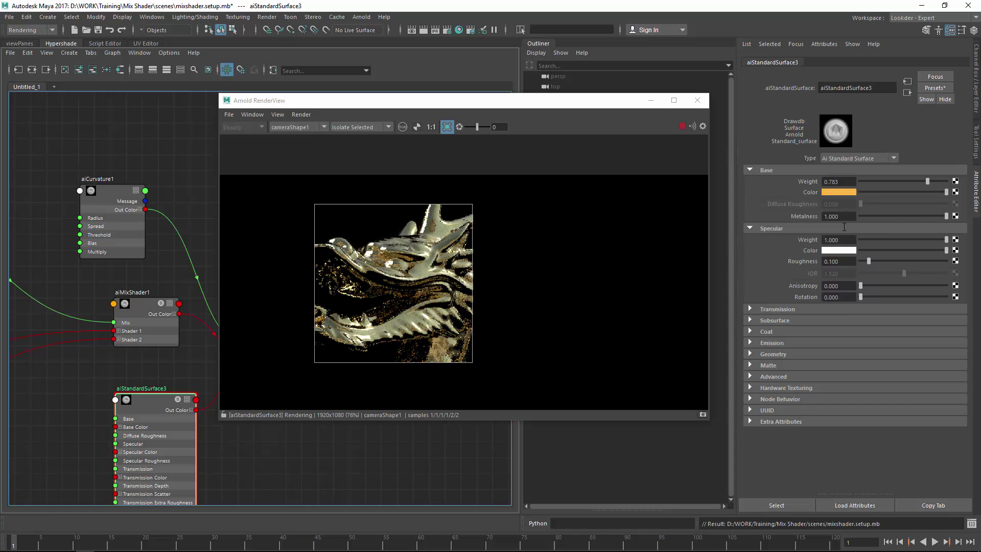
- Give aiStandardSurface3 a light orange specular color and a specular roughness of 0.229
left_click(824, 250)
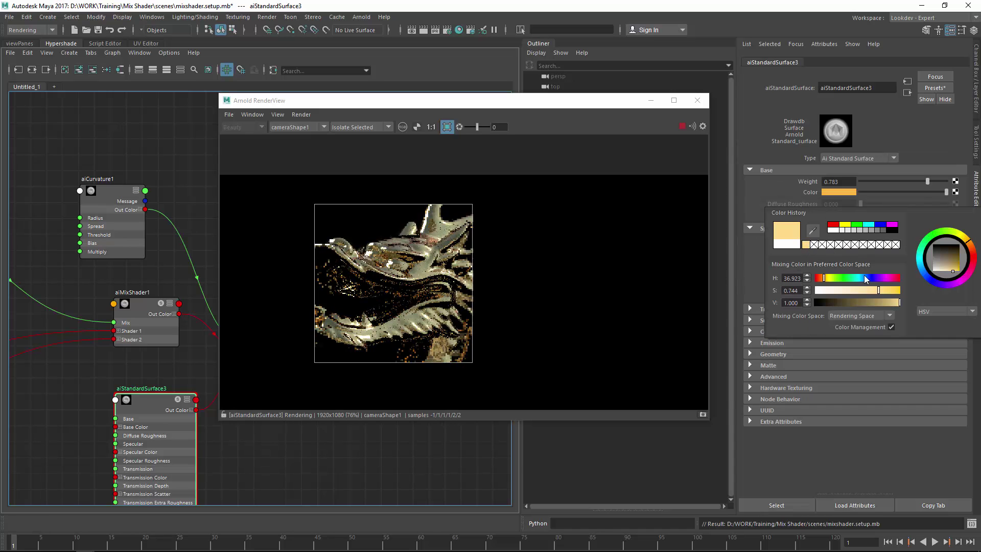
left_click_drag(817, 290, 857, 294)
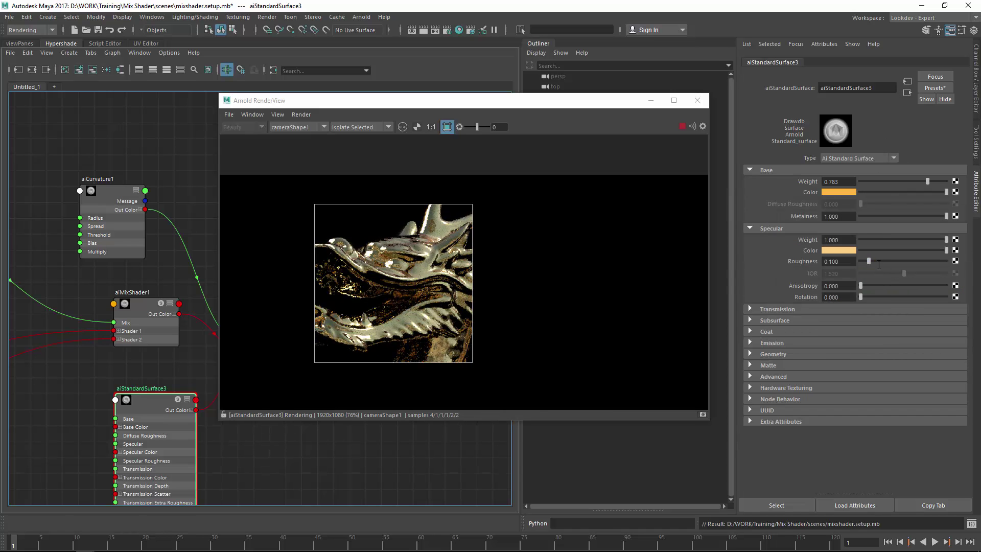
left_click(879, 261)
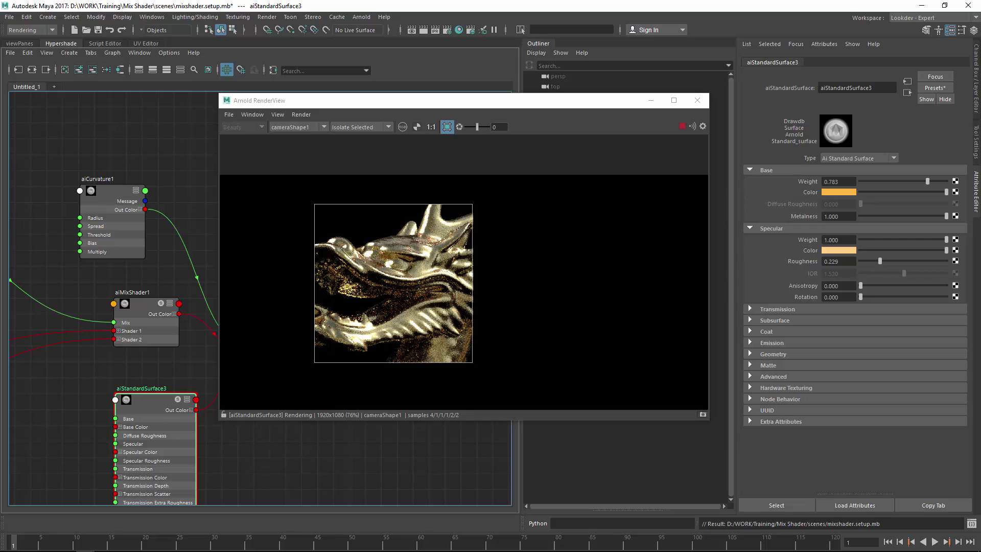
- Switch the preview back to full Shading to show the mixed materials, and maximize the render view window
left_click(353, 127)
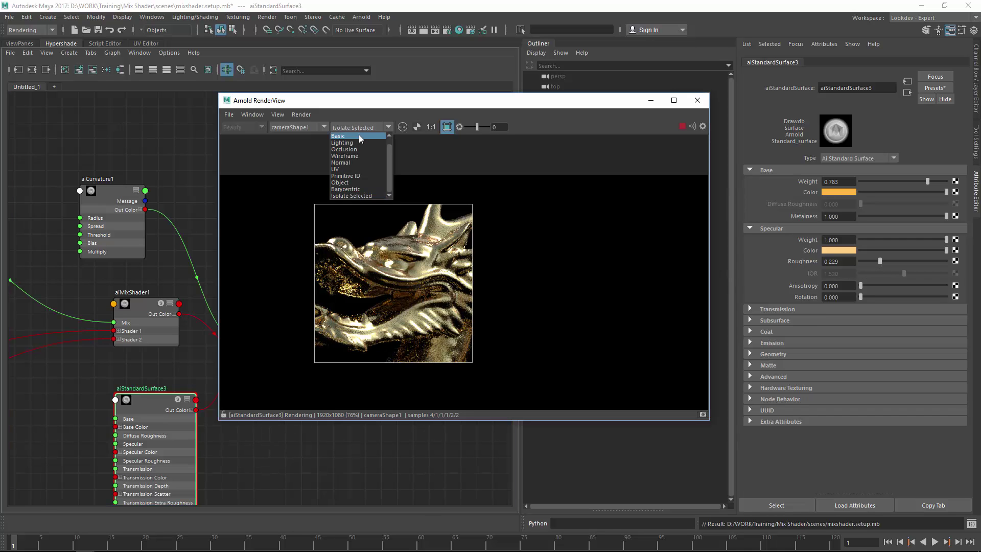
left_click(357, 146)
right_click_drag(517, 269, 302, 296, "alt")
middle_click_drag(444, 280, 456, 225, "alt")
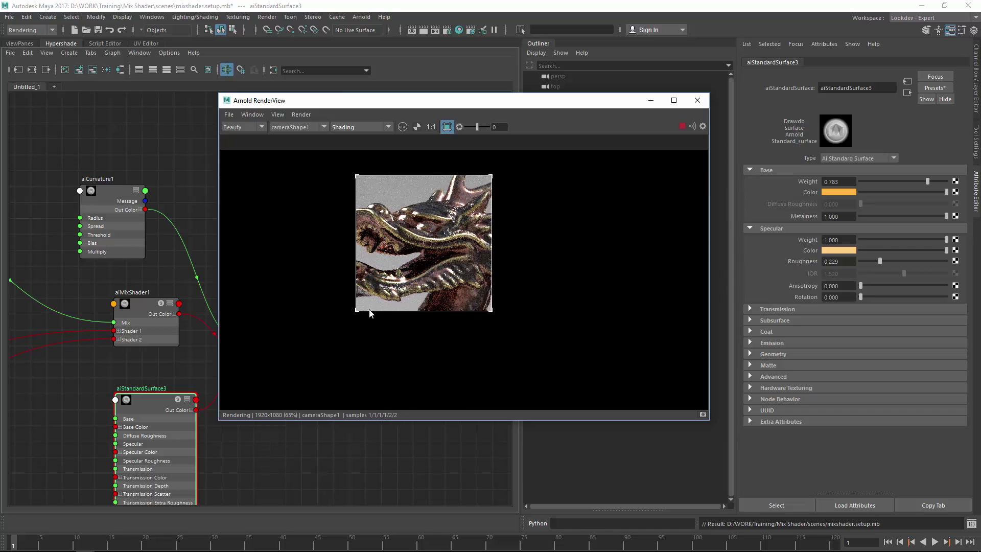
double_click(575, 101)
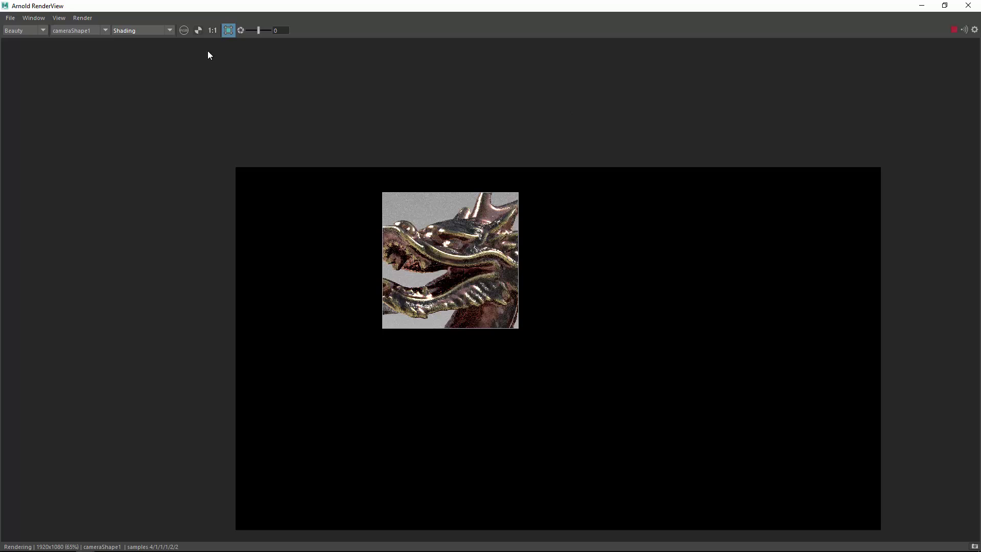